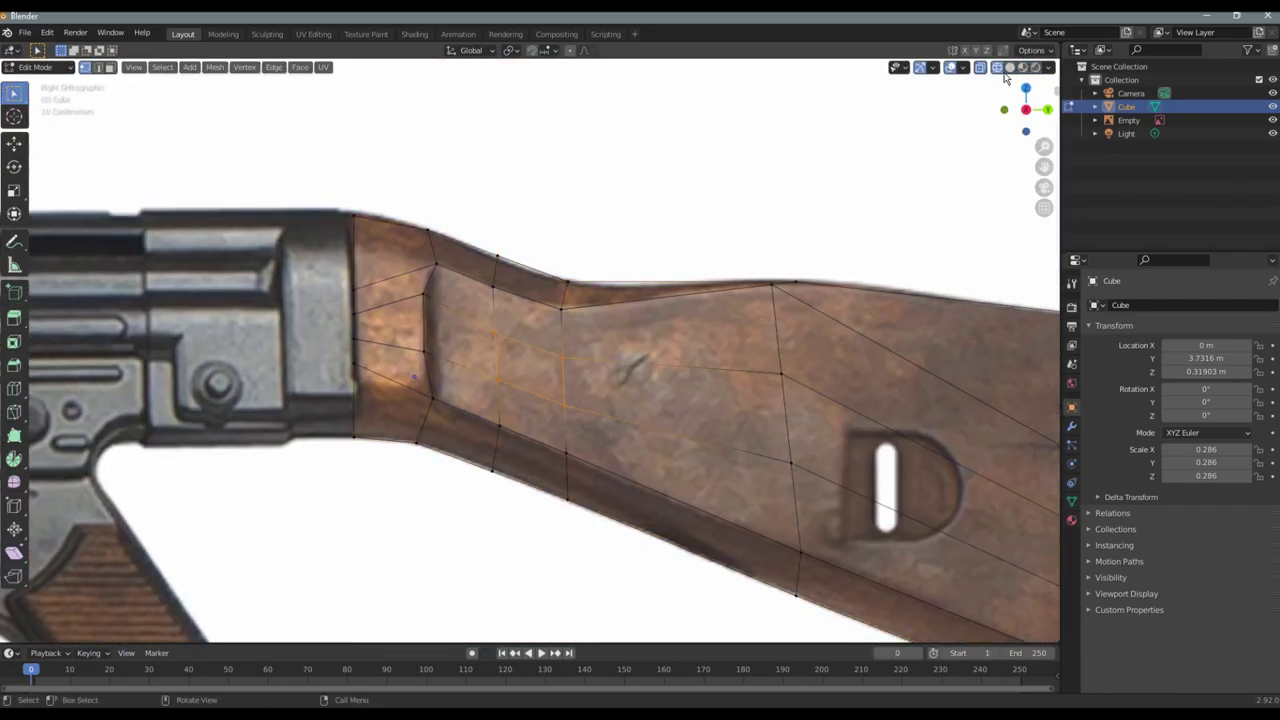
Confirm the multi-loop cut, adding several edge loops along the wooden stock
click(430, 376)
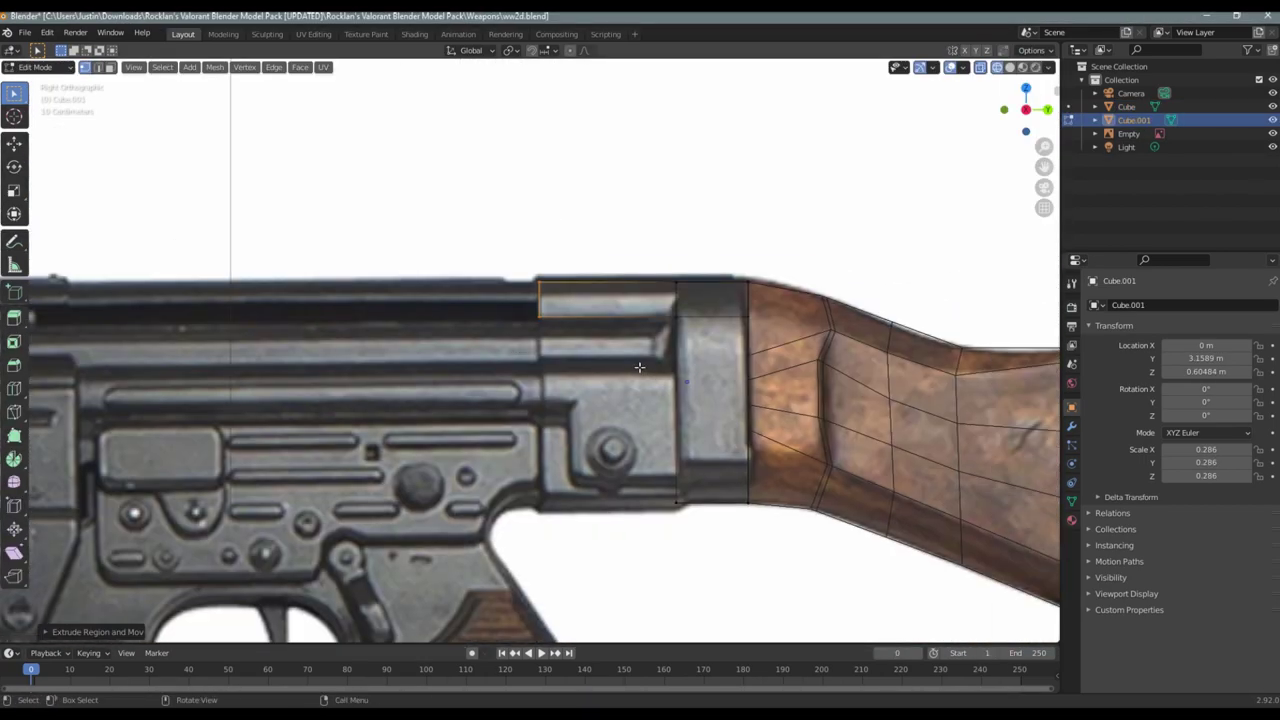
Zoom in on the reference image around the trigger housing
scroll(601, 404, up, 3)
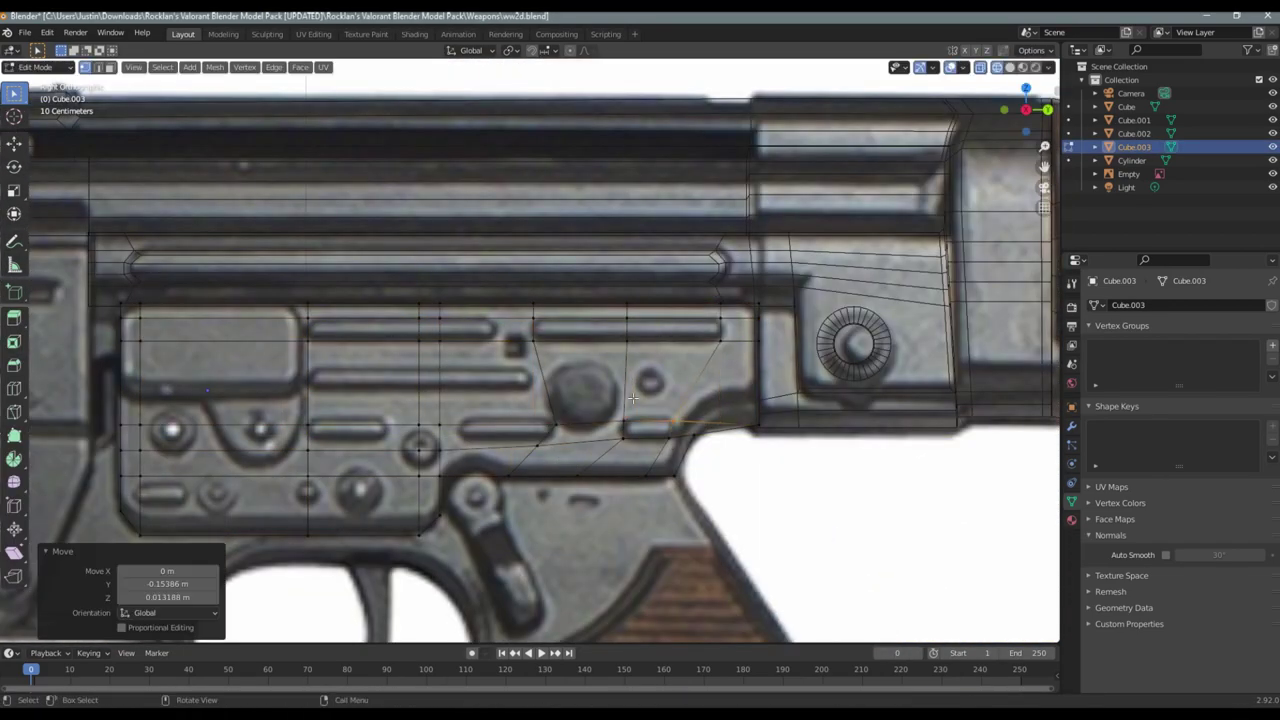
Zoom in and start moving the selected rifle-body geometry with G
scroll(633, 398, up, 2)
key(g)
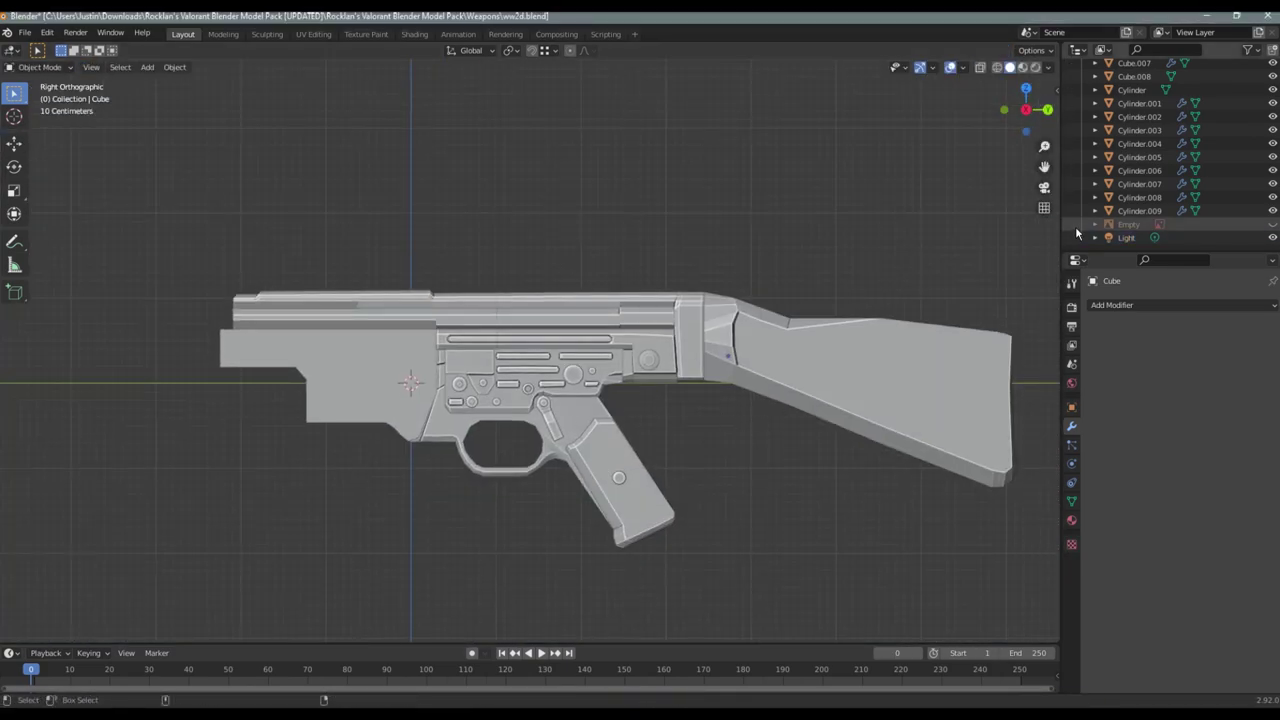
Show the reference, select the front receiver block and edit its mesh in X-ray
click(1268, 225)
scroll(482, 335, up, 2)
click(482, 335)
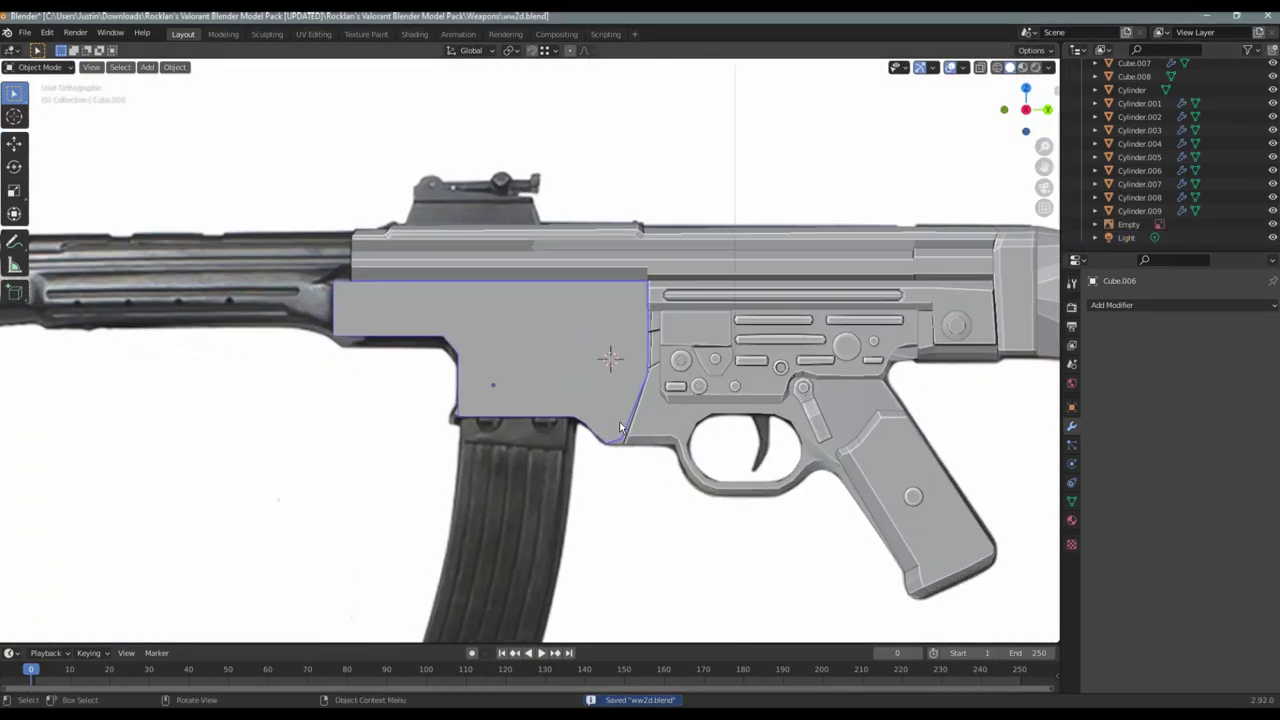
scroll(482, 335, up, 3)
click(996, 67)
scroll(620, 338, up, 2)
key(Tab)
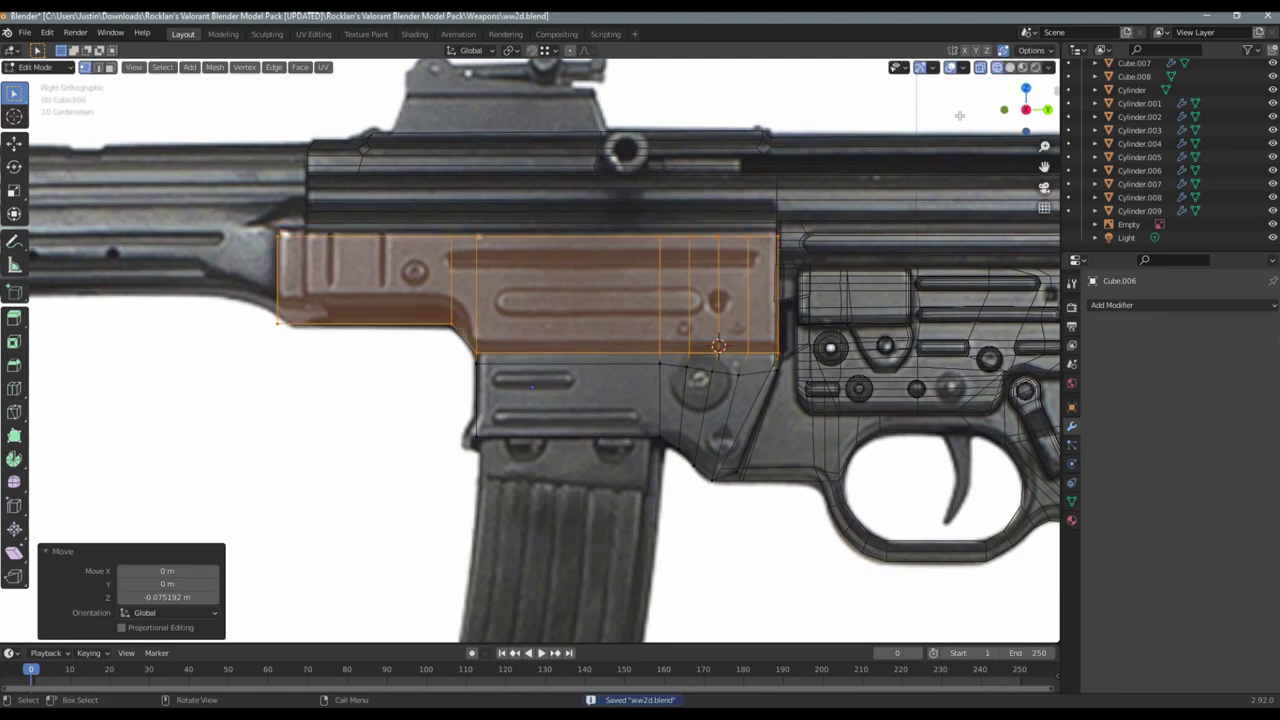
Move the extruded upper faces vertically to thicken the front block against the reference
click(1010, 67)
middle_drag(1005, 95, 777, 164)
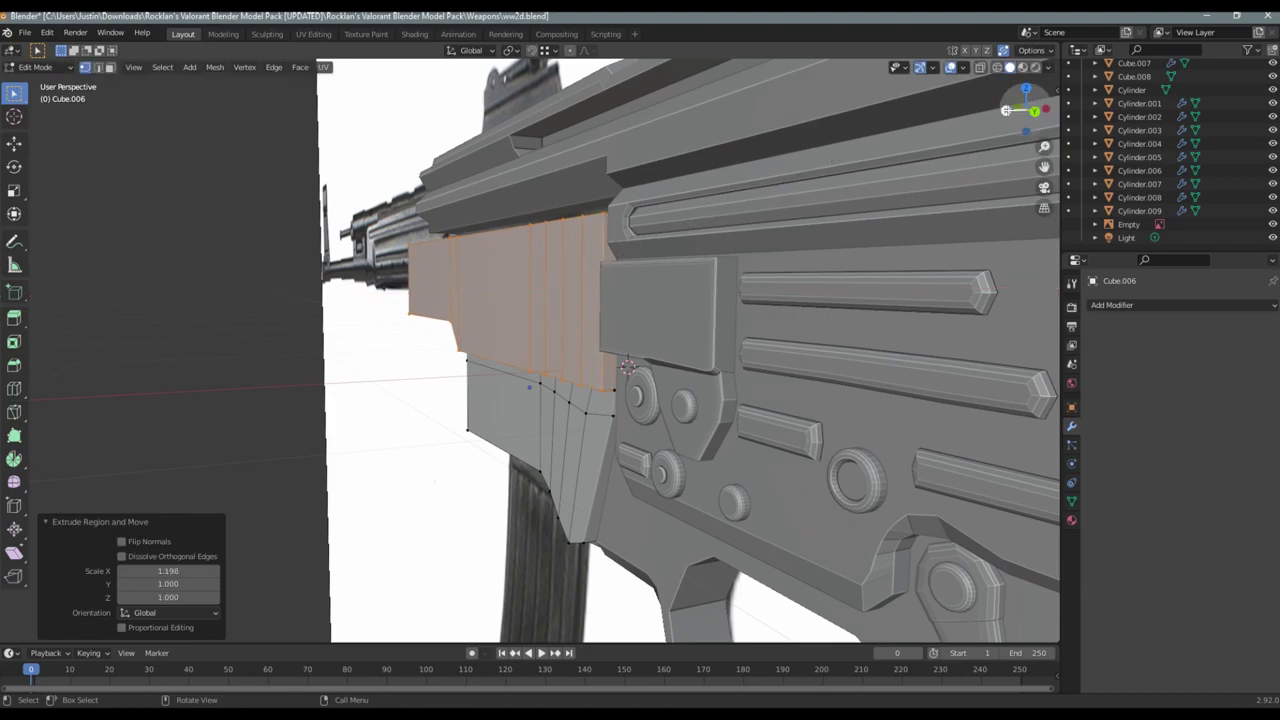
key(KP_3)
key(shift+z)
key(g)
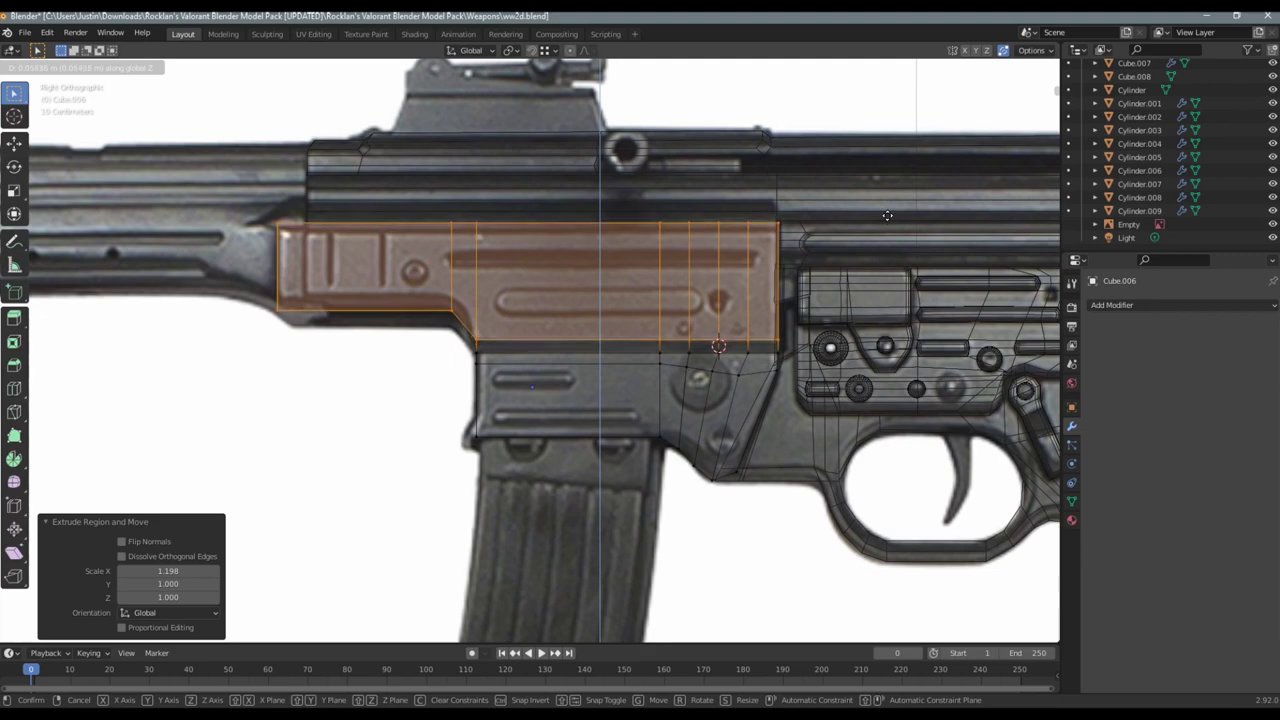
key(Tab)
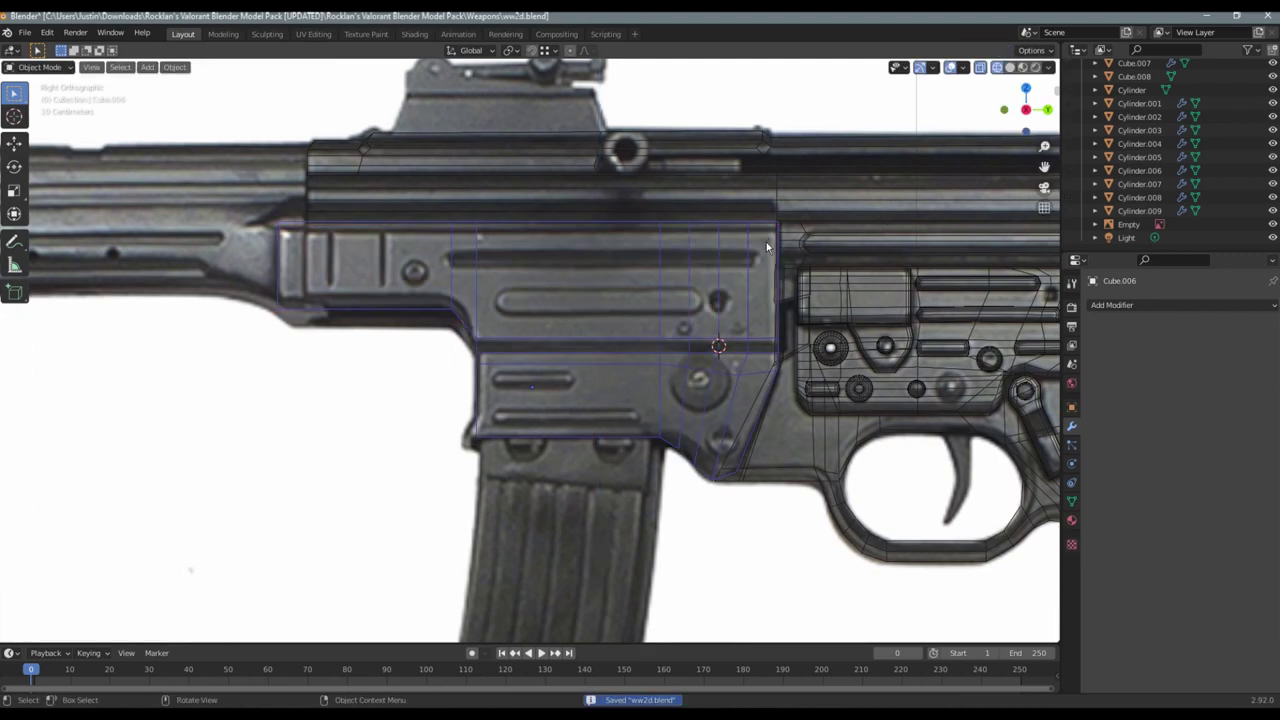
Inspect the thickened block in solid shading, then return to the X-ray side view
click(1009, 67)
middle_drag(689, 260, 739, 283)
key(Tab)
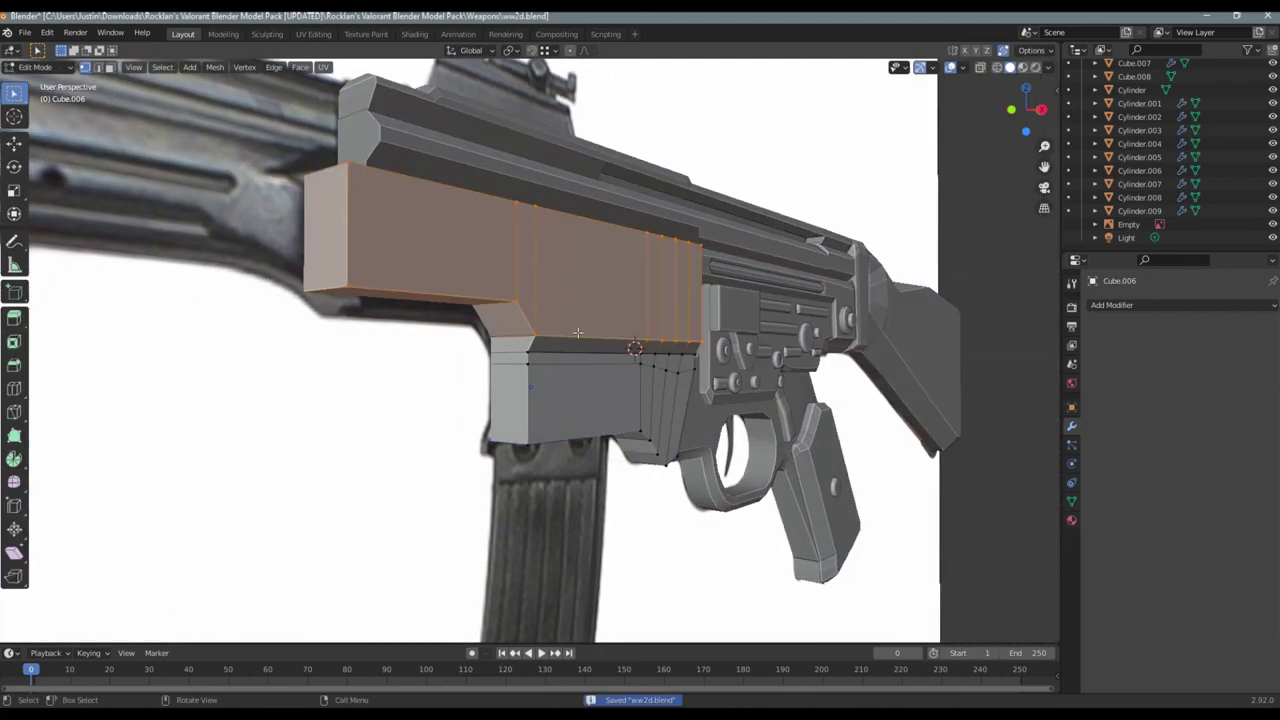
scroll(678, 322, up, 3)
middle_drag(678, 322, 660, 330)
scroll(660, 330, down, 2)
key(Tab)
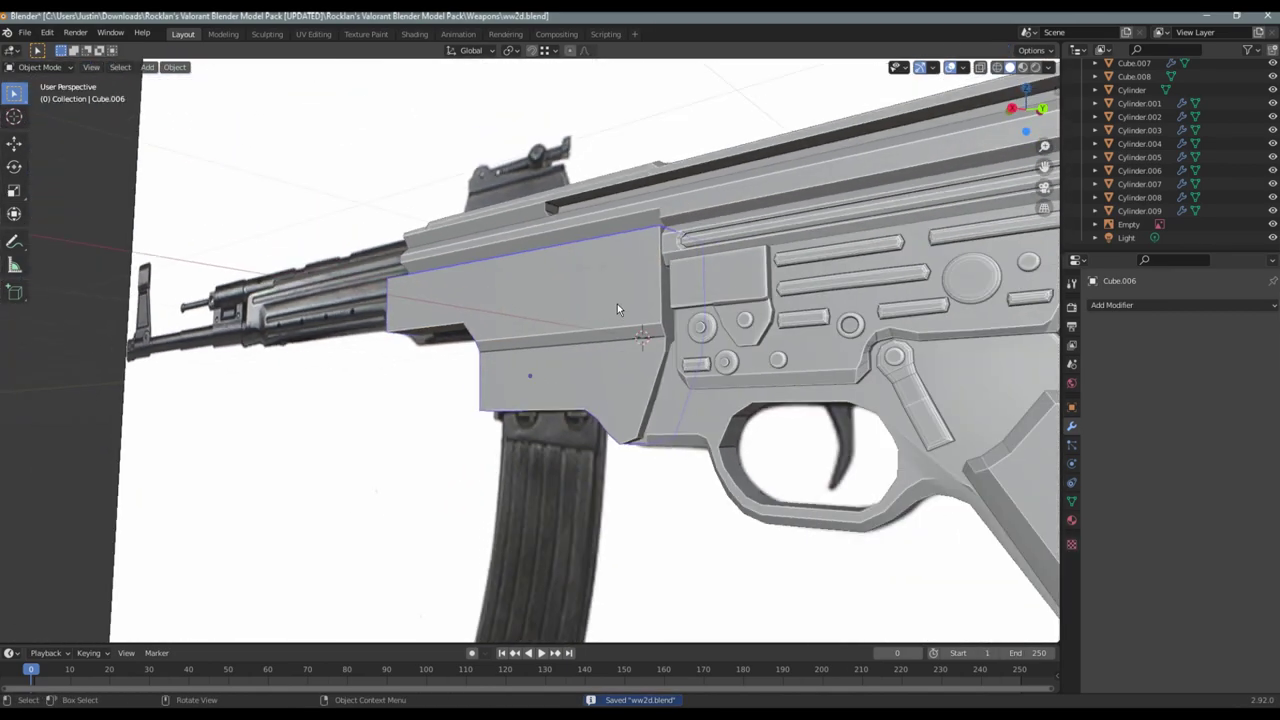
scroll(651, 333, up, 2)
scroll(651, 333, up, 3)
scroll(550, 331, down, 1)
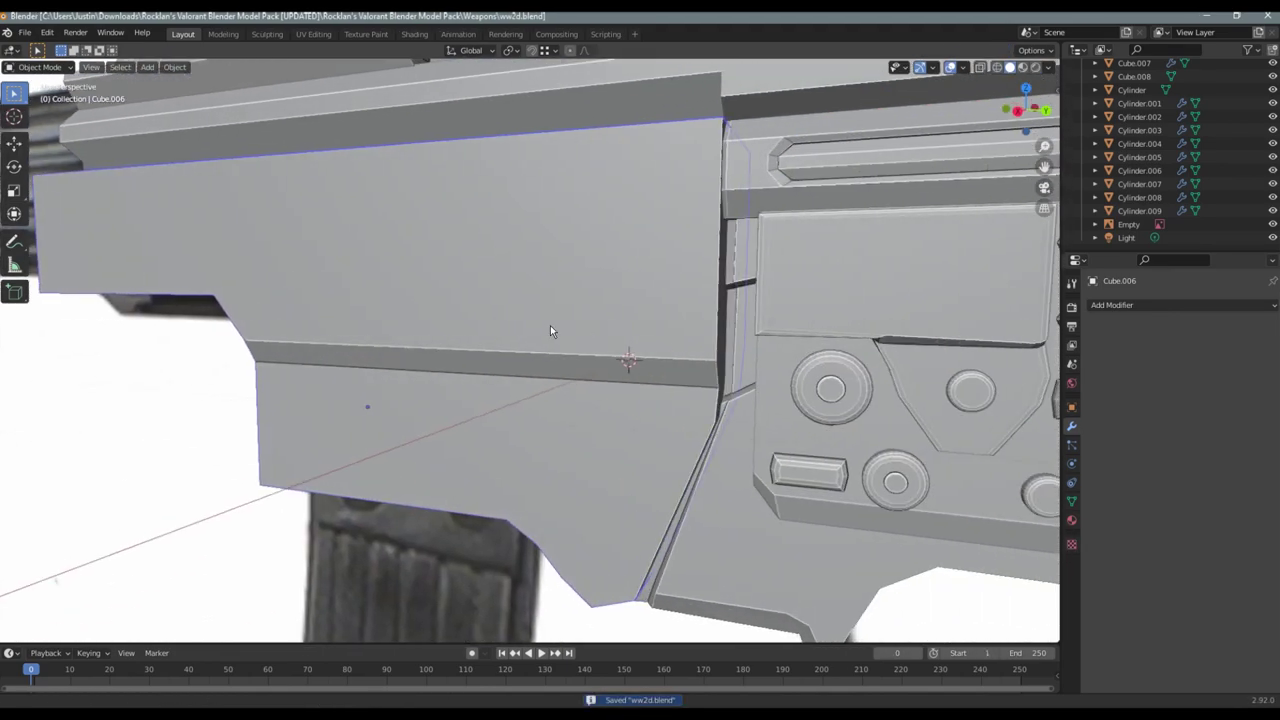
click(1017, 111)
click(997, 67)
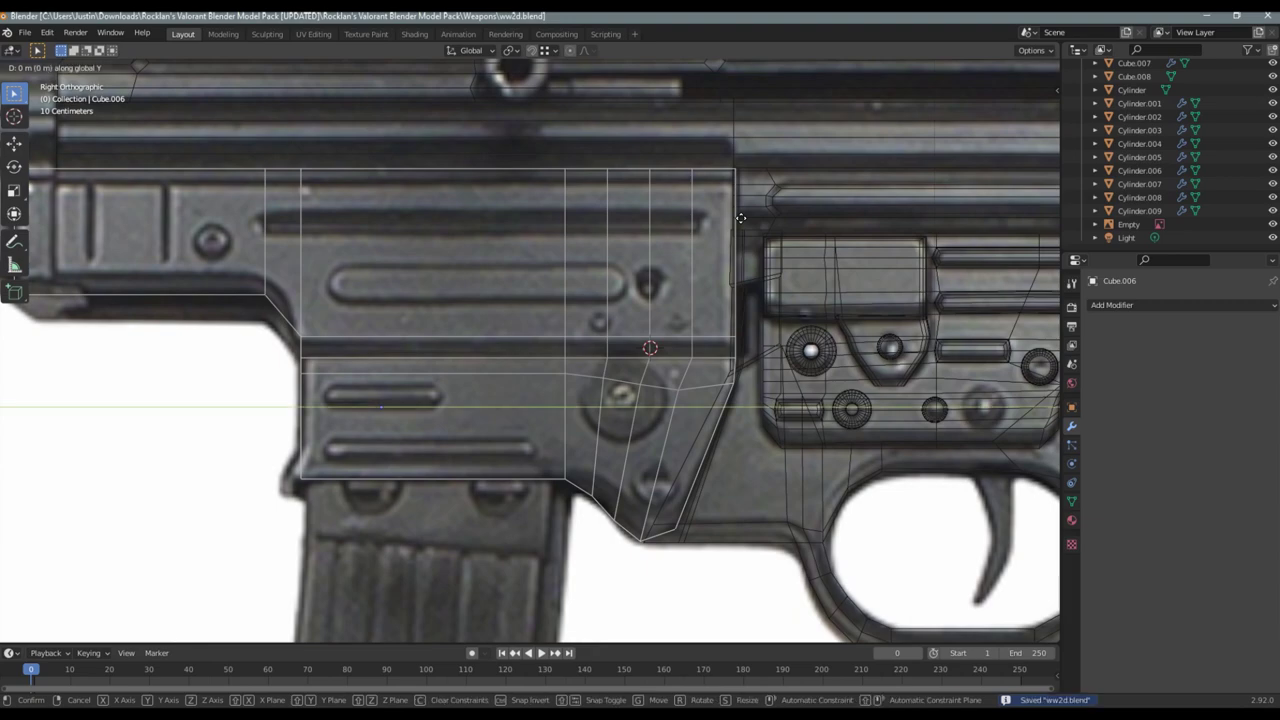
Cut new edge loops across the front receiver block
key(Tab)
shift+middle_drag(317, 442, 540, 357)
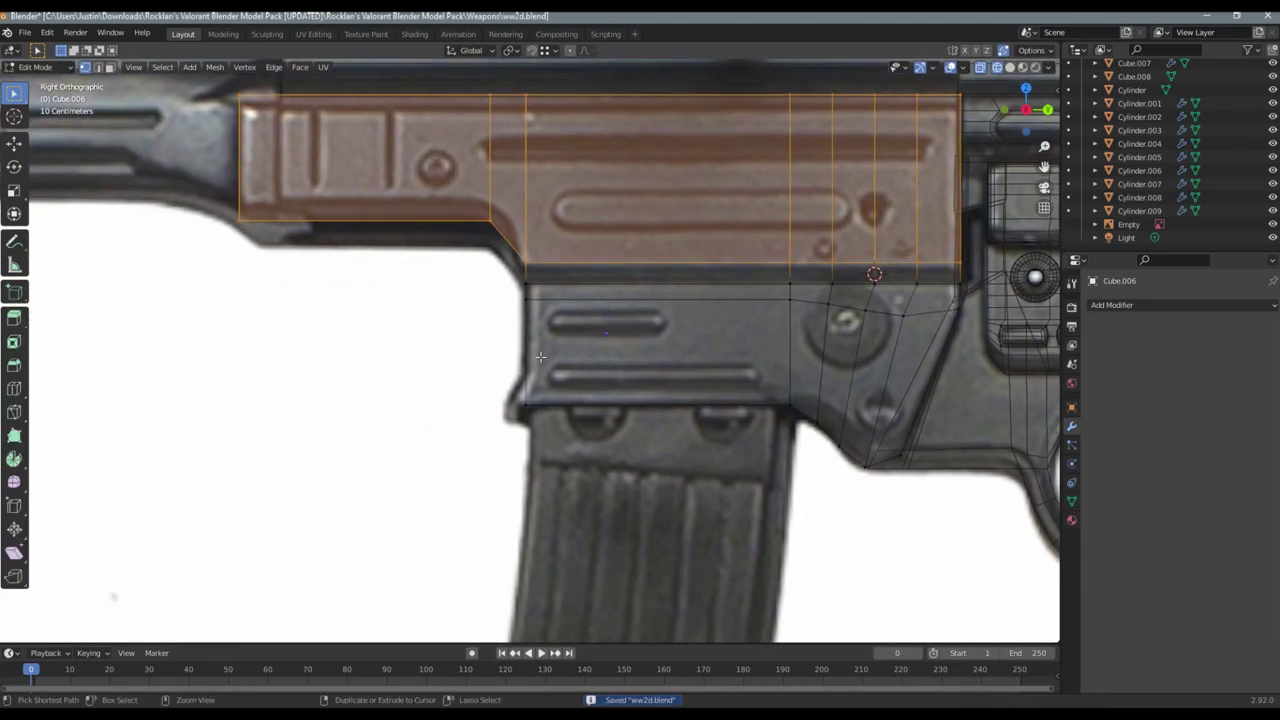
click(523, 380)
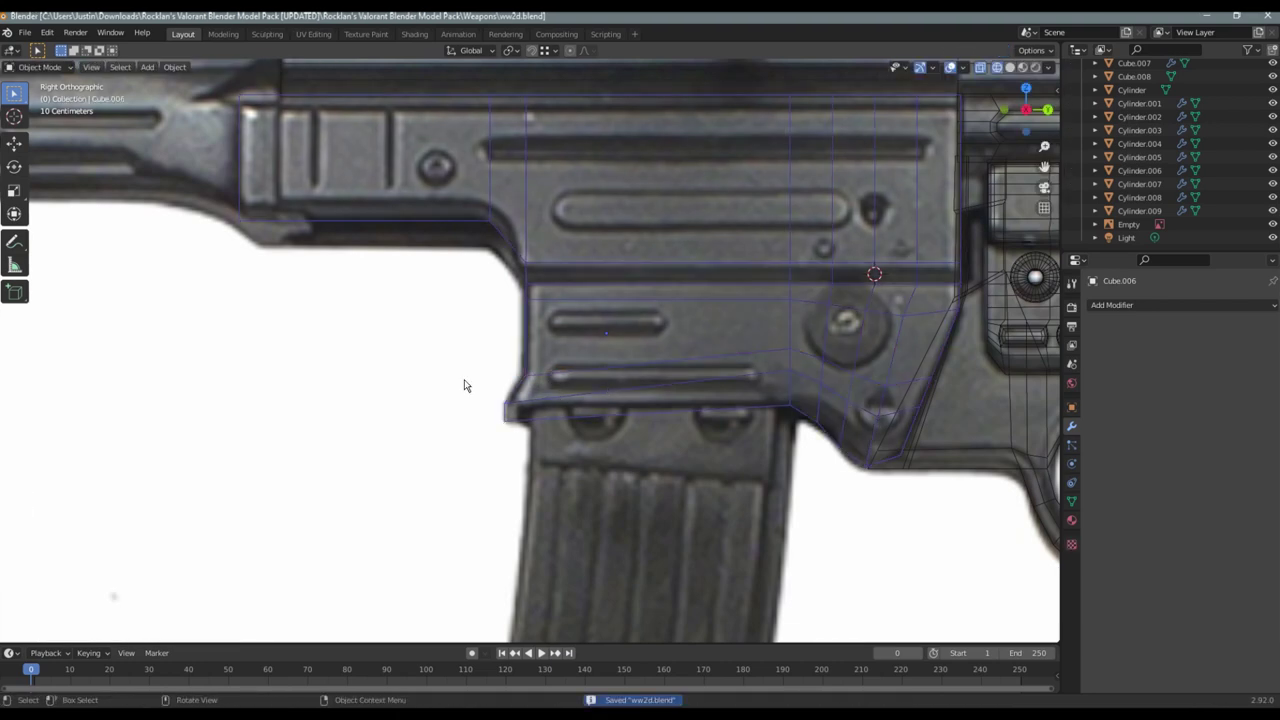
scroll(581, 427, up, 1)
key(ctrl+r)
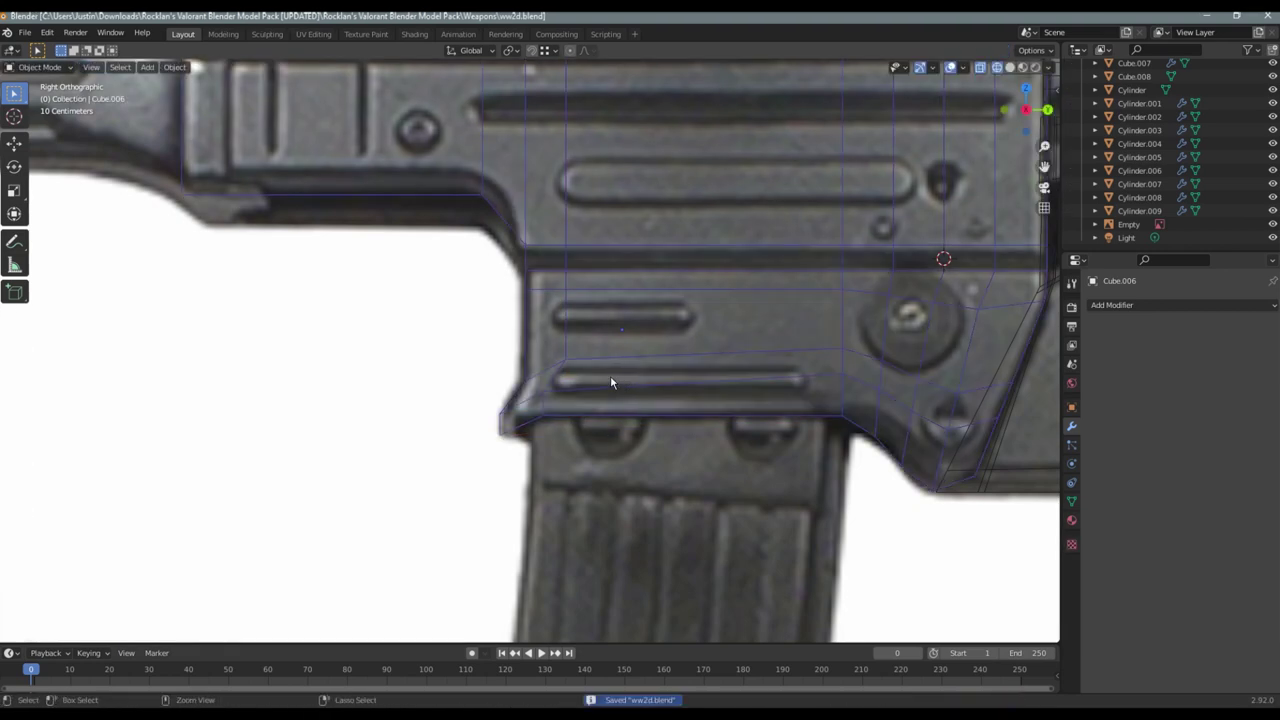
Box-select the vertices at the block's left end in Edit Mode
key(Tab)
drag(469, 356, 537, 452)
scroll(450, 382, down, 5)
key(Tab)
scroll(586, 323, up, 3)
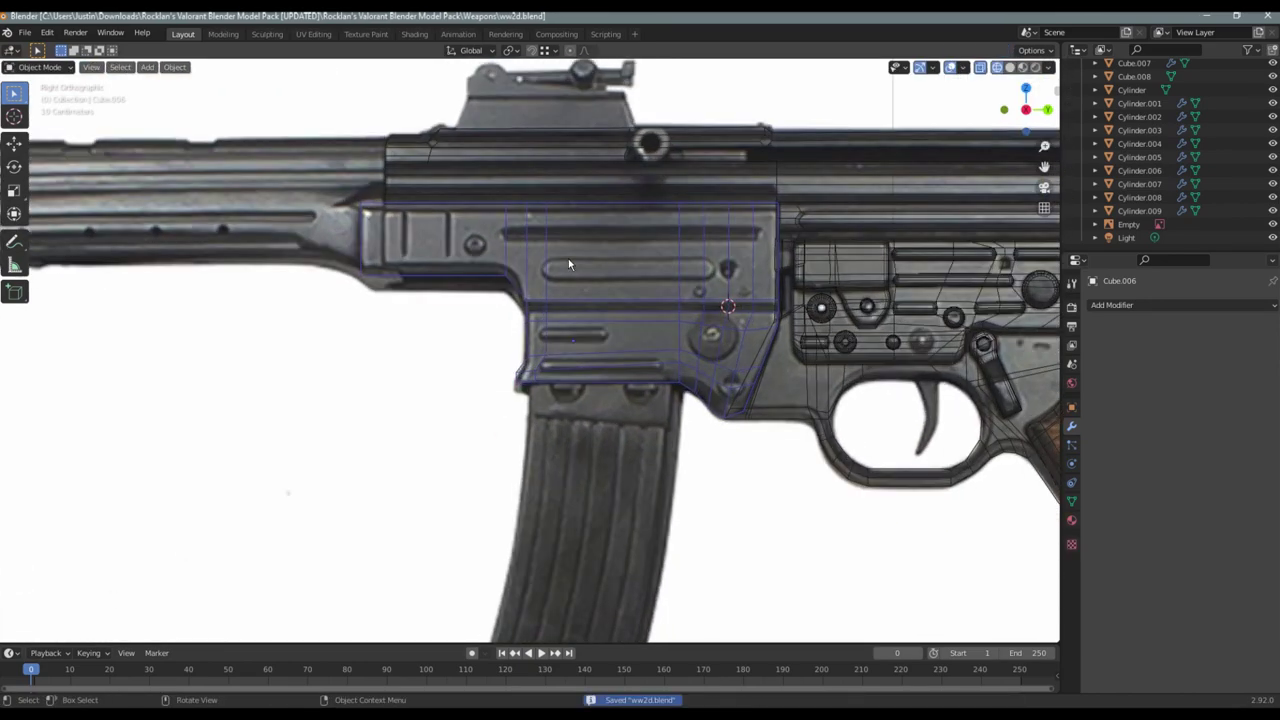
key(Tab)
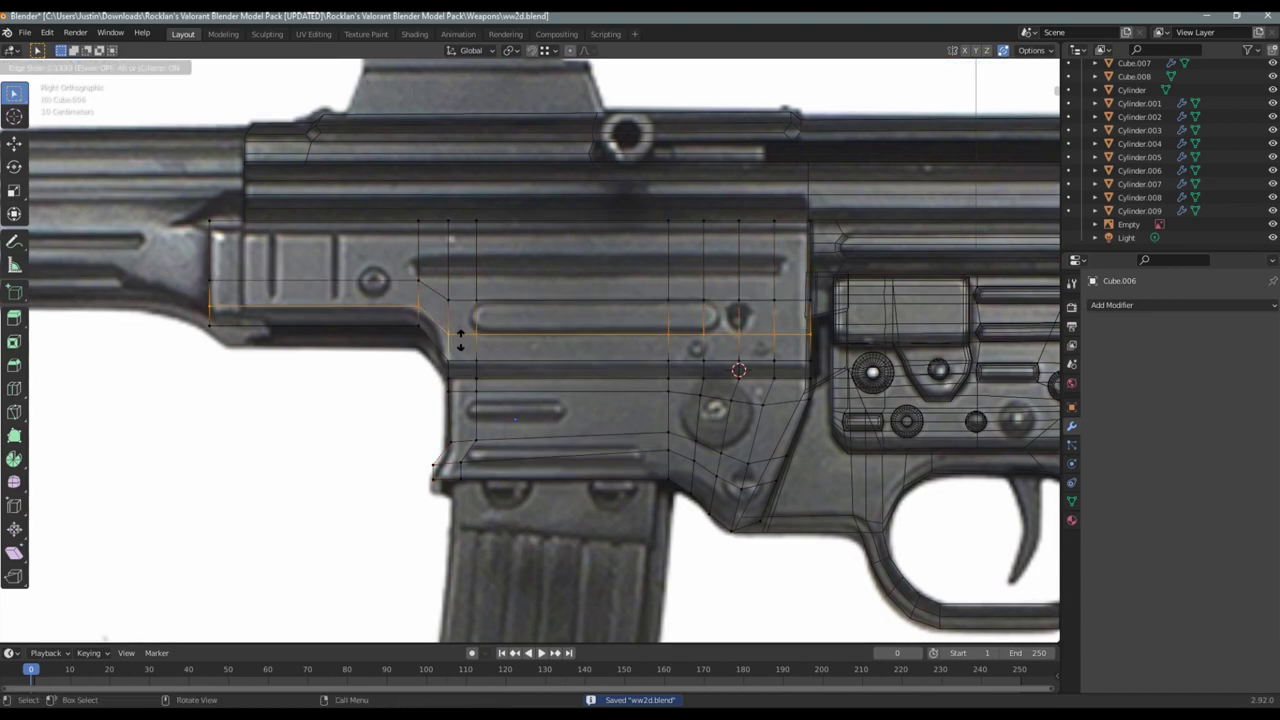
Slide the new edge loop into place and lower a vertex on the lower section along Z
scroll(473, 339, up, 1)
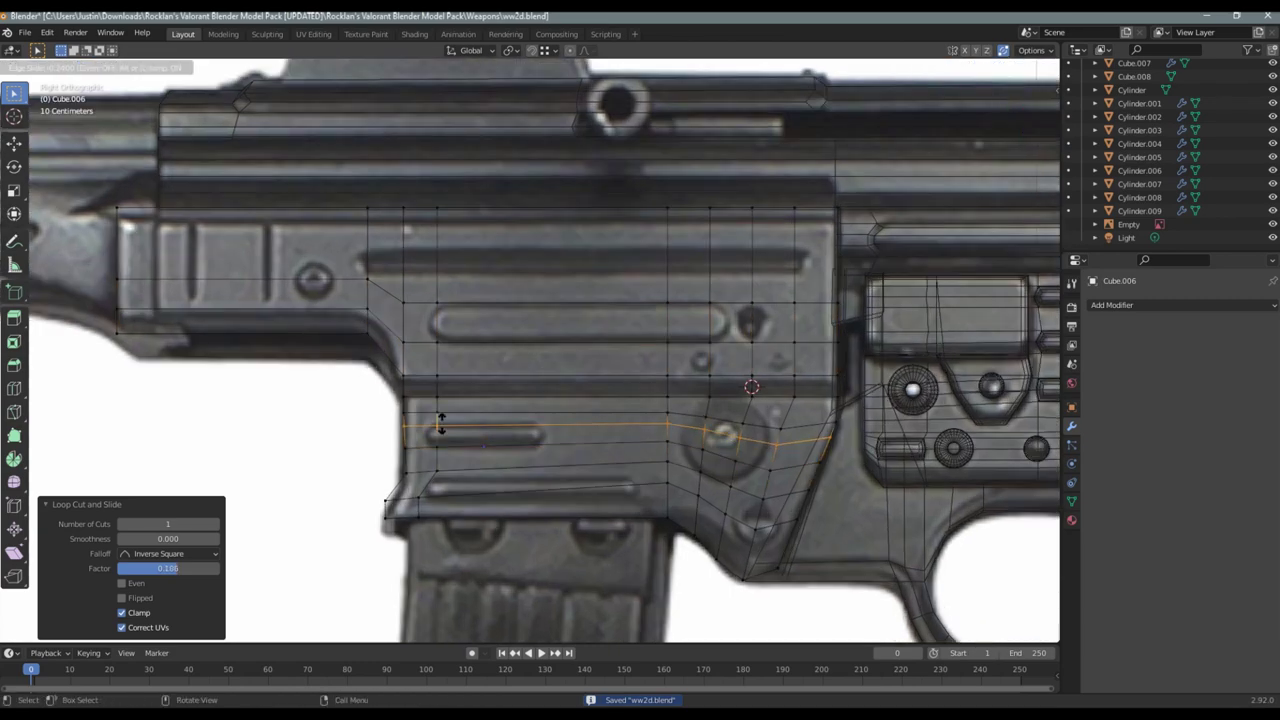
drag(437, 423, 438, 477)
key(ctrl+r)
scroll(568, 490, up, 2)
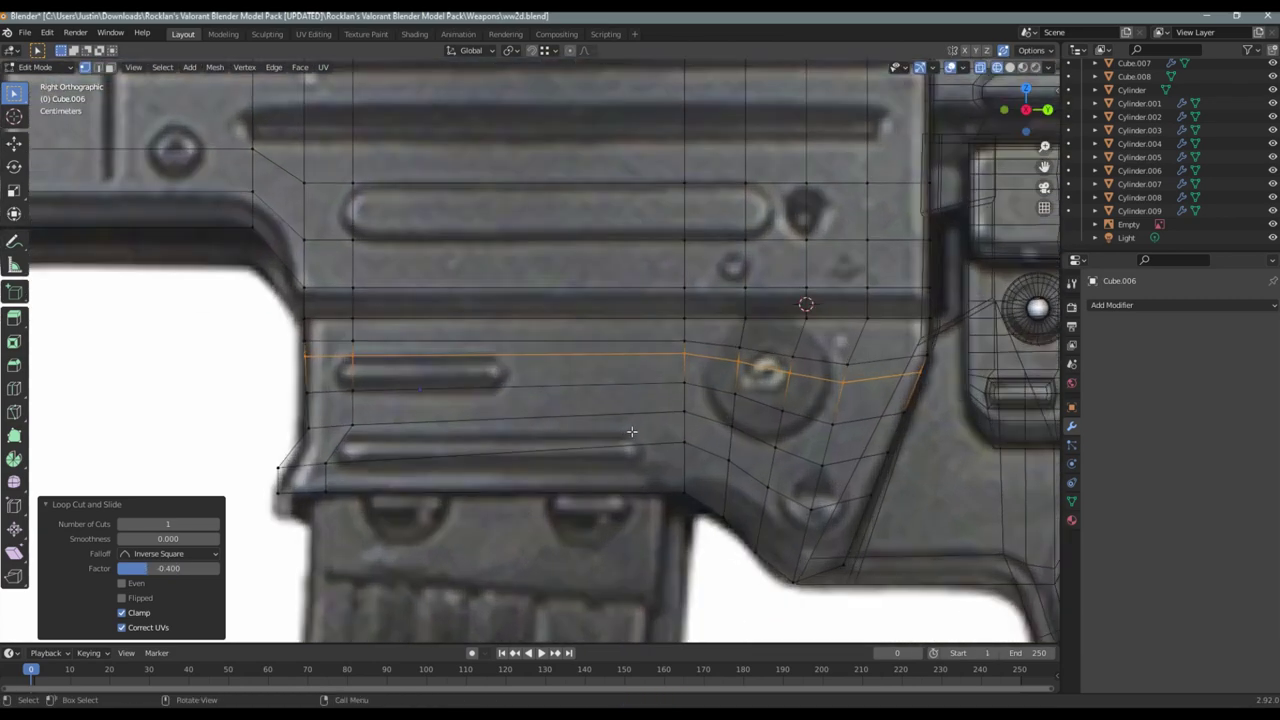
click(688, 458)
key(g)
key(z)
click(690, 477)
Reposition the lower ridge's end vertices to match the reference, then save
drag(700, 423, 700, 425)
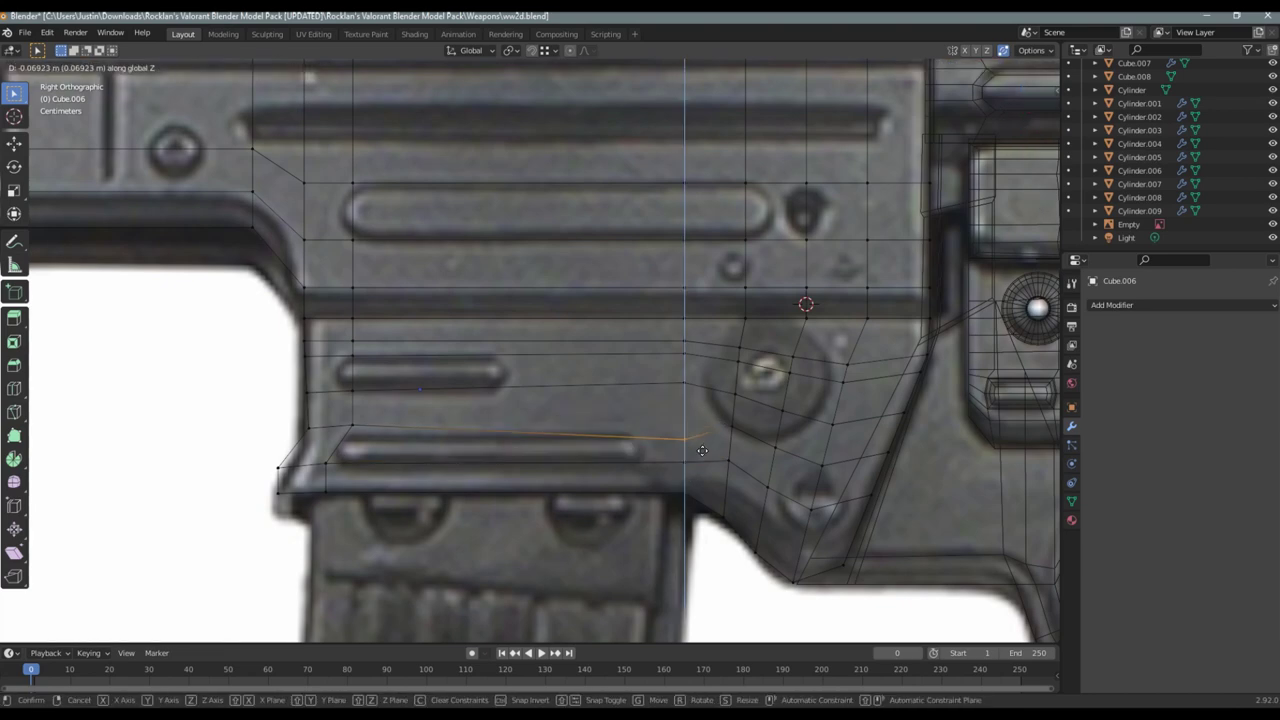
key(g)
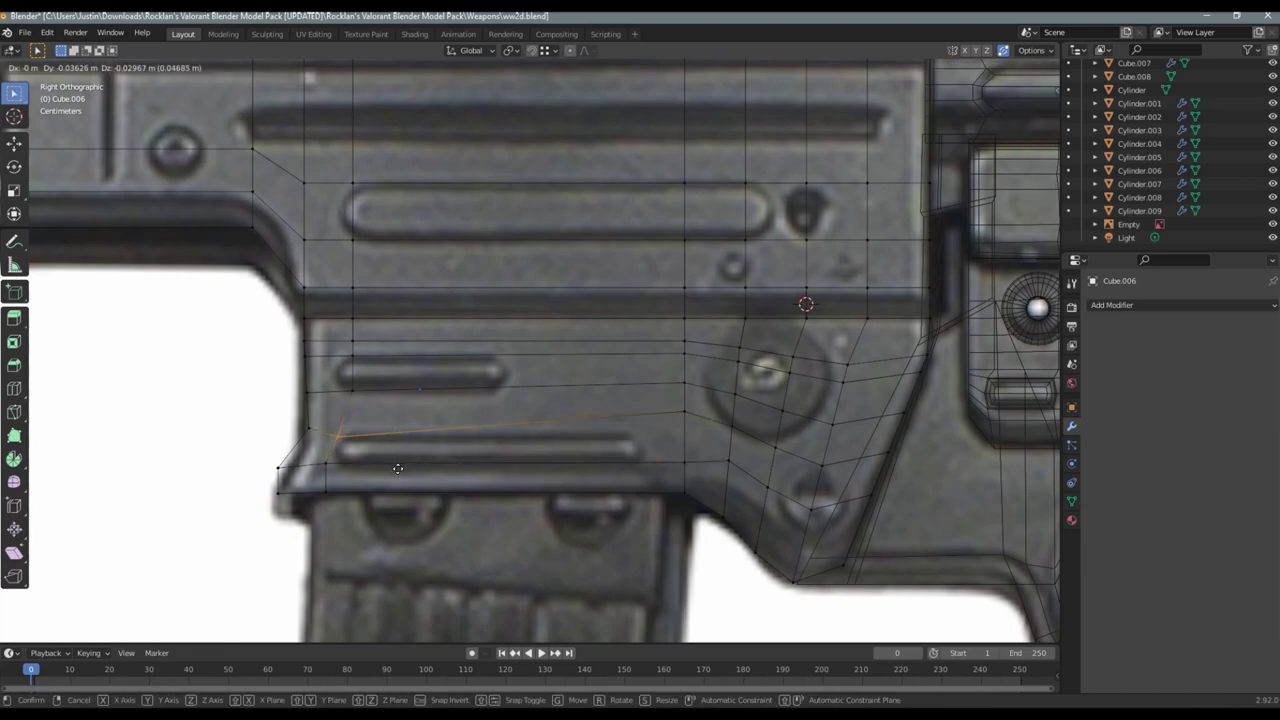
click(402, 467)
click(327, 464)
key(g)
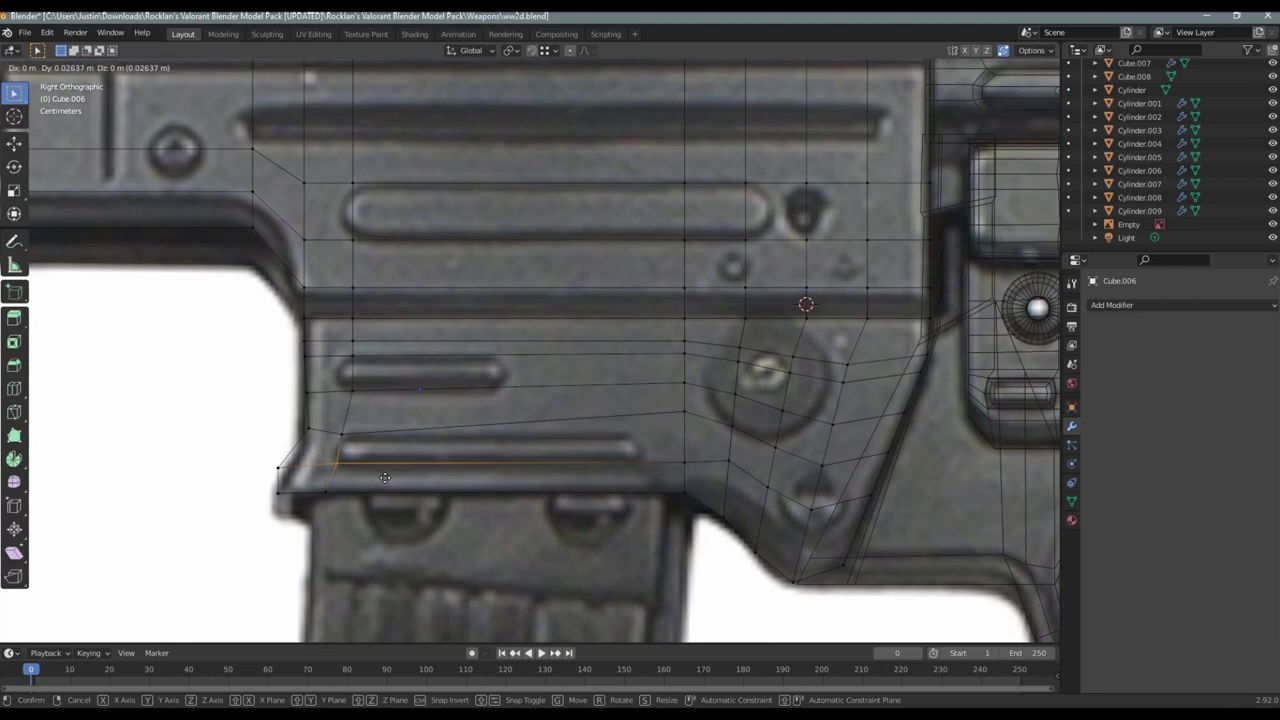
click(386, 483)
key(g)
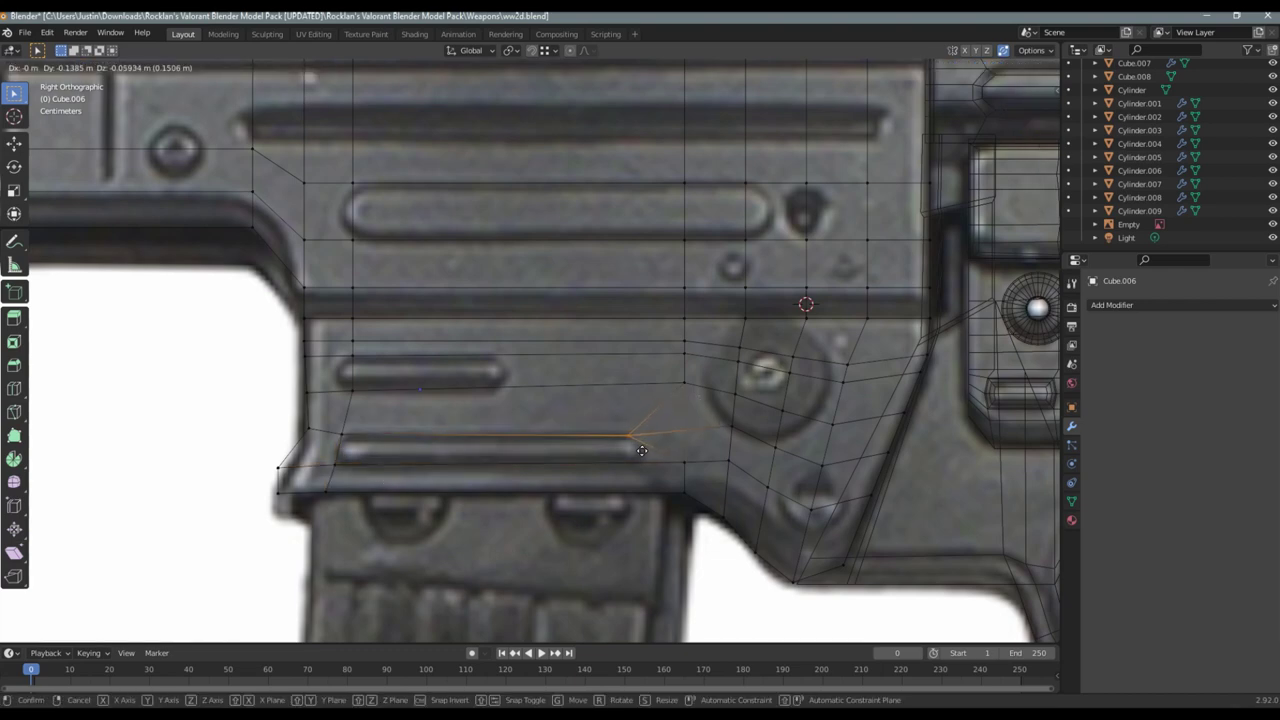
click(642, 450)
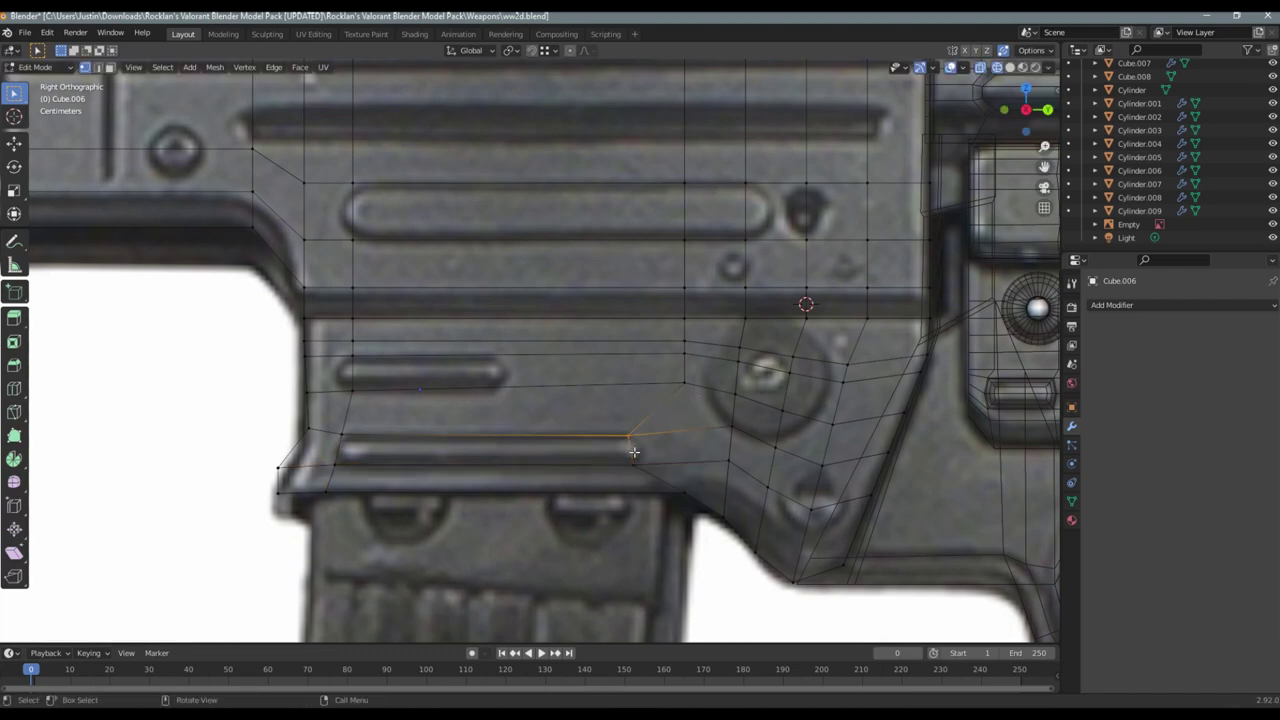
key(ctrl+s)
Try a vertical edge loop through the block, then undo it
key(ctrl+r)
click(522, 373)
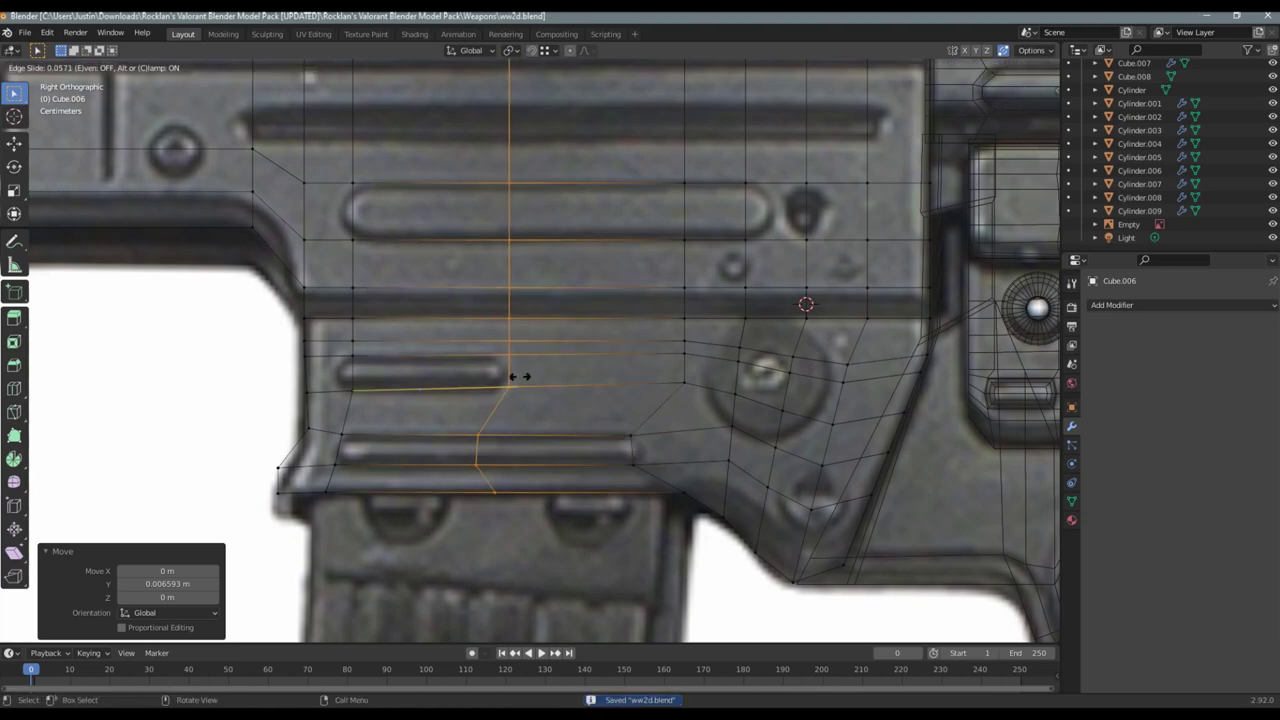
click(508, 377)
key(ctrl+z)
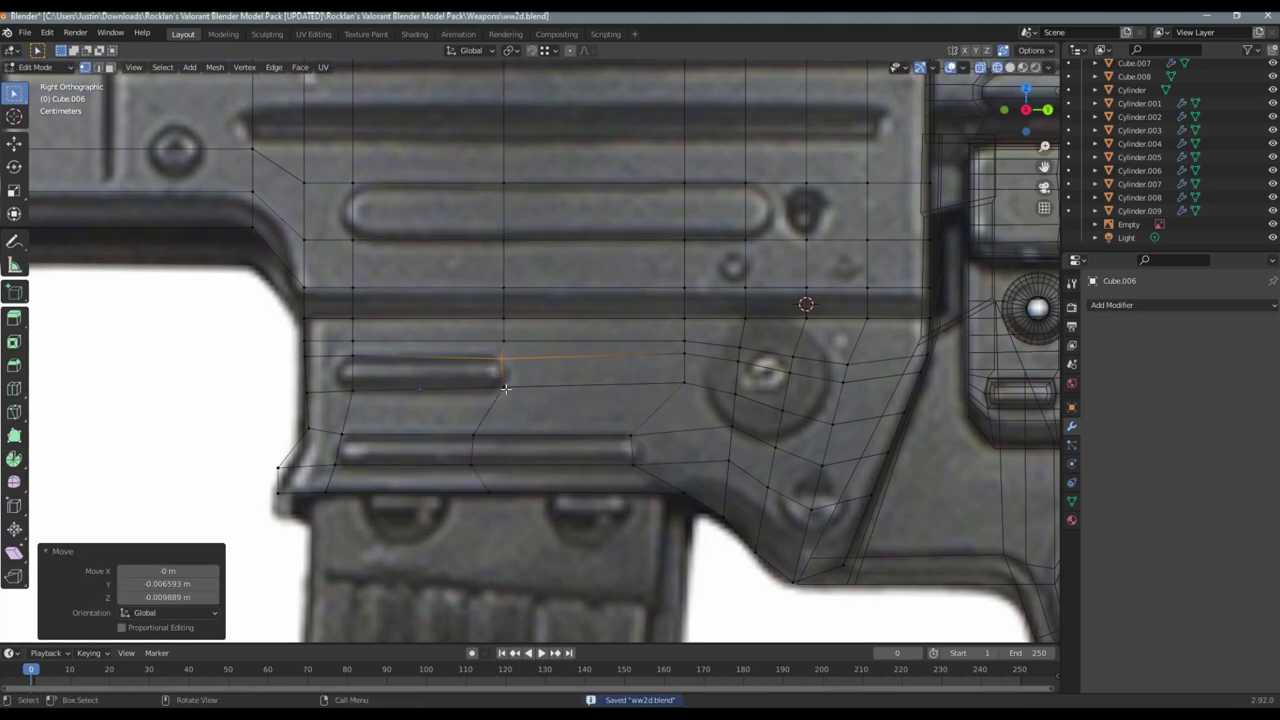
key(ctrl+z)
scroll(325, 363, up, 2)
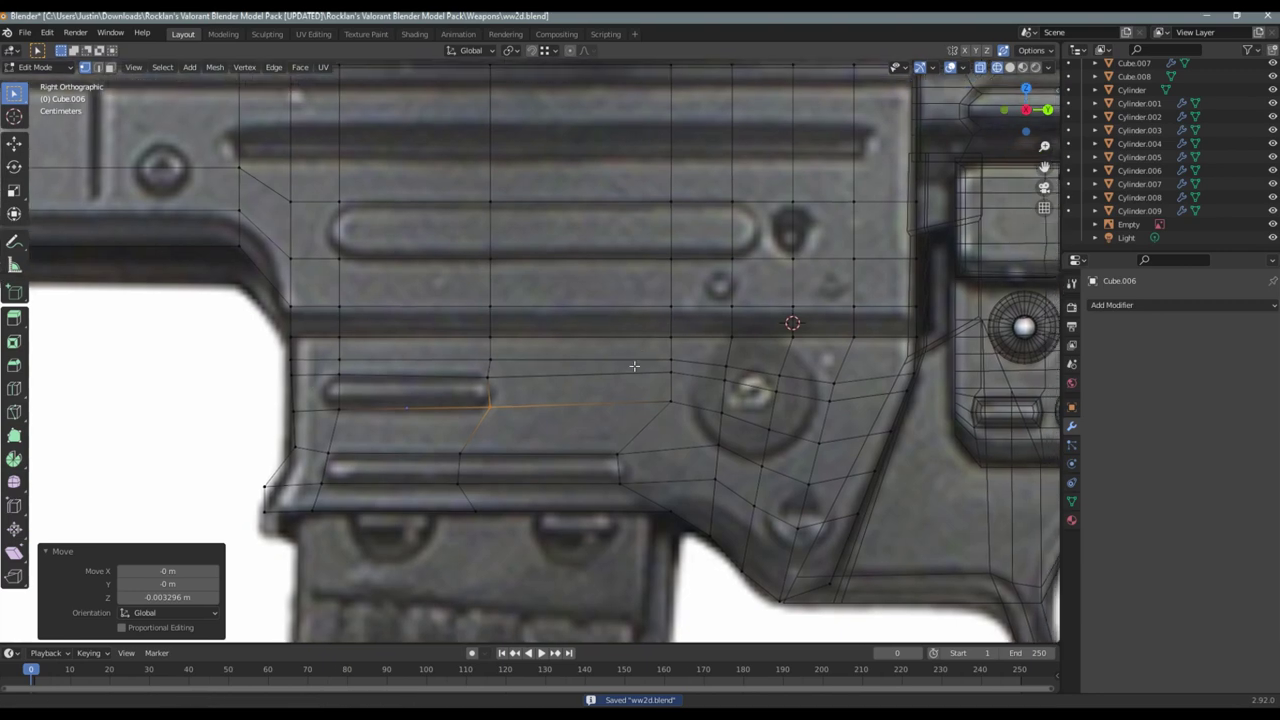
Slide the vertical edge beside the slot along Y to line it up
click(627, 330)
key(g)
key(y)
click(674, 374)
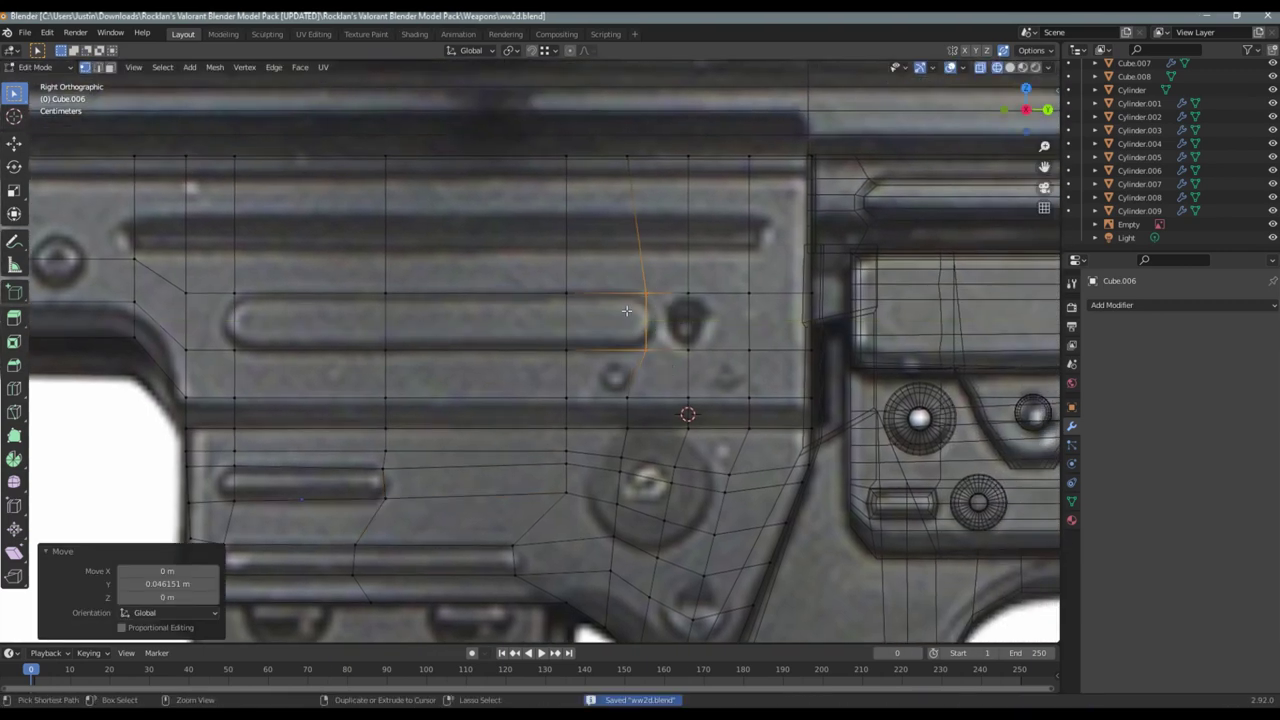
shift+middle_drag(219, 318, 282, 321)
Add a horizontal loop through the upper slot and scale it on Y to fit
key(ctrl+r)
click(282, 321)
right_click(282, 321)
key(ctrl+z)
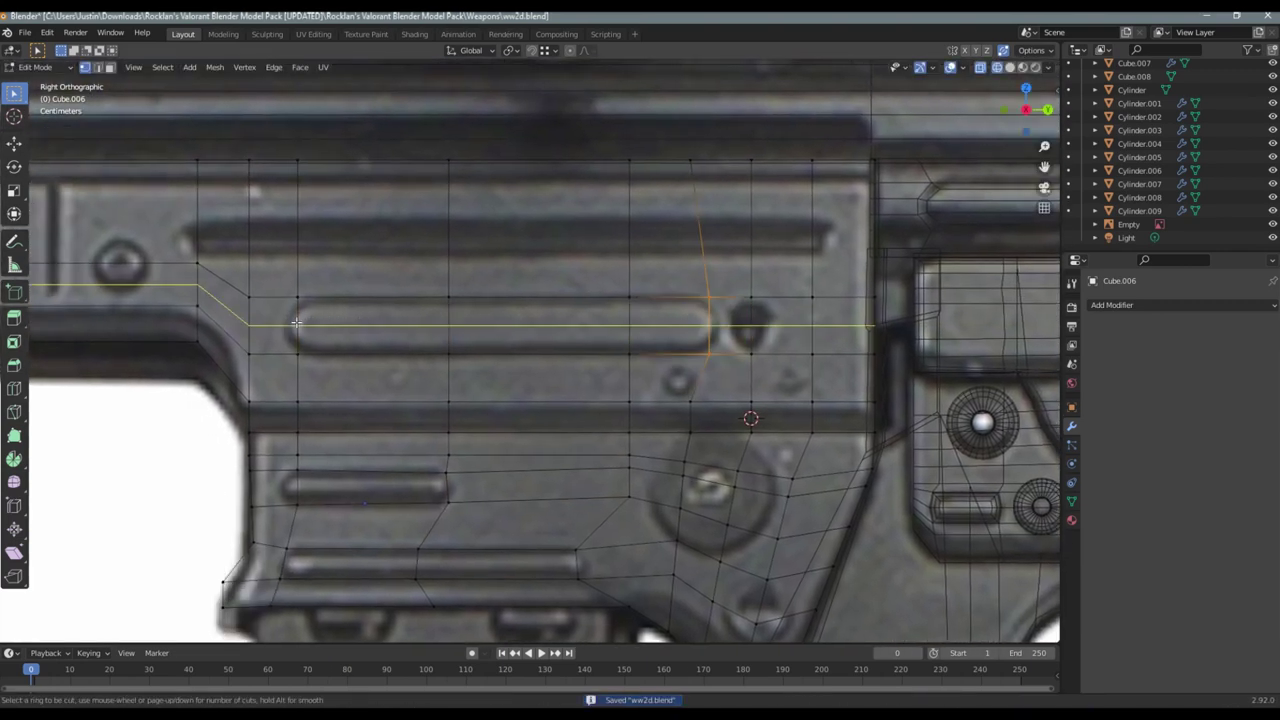
key(ctrl+shift+z)
key(ctrl+z)
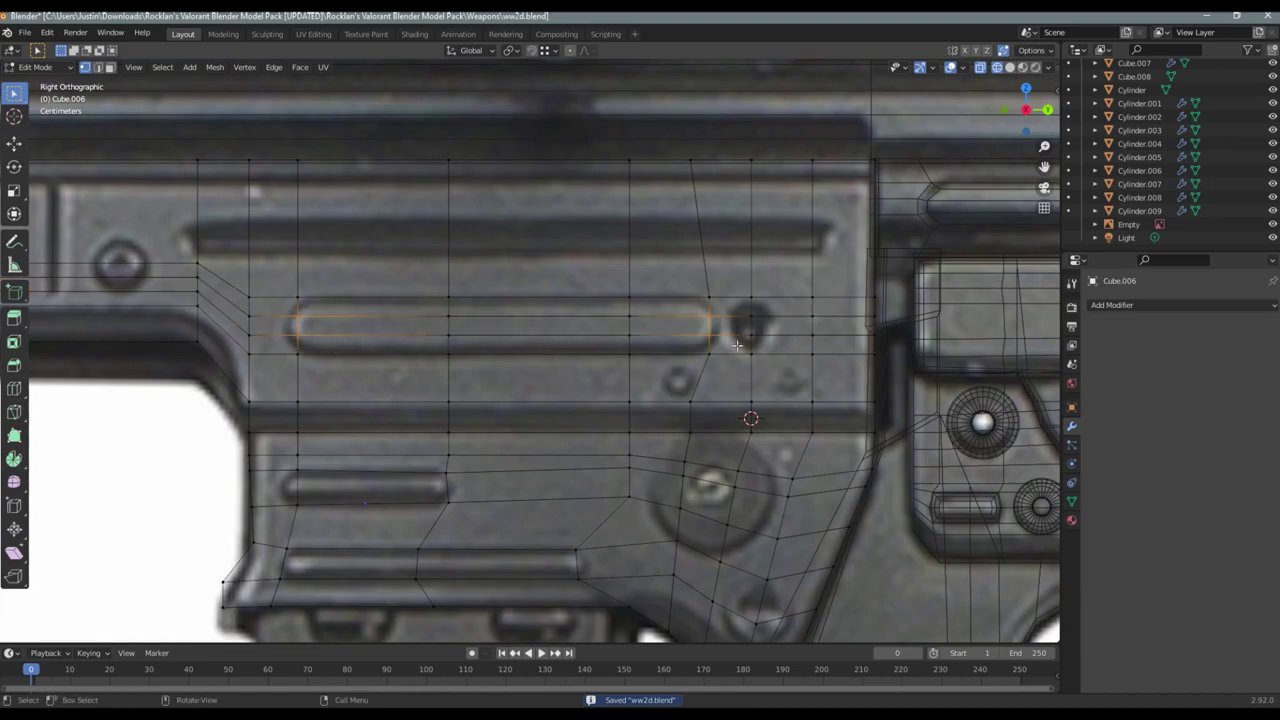
key(s)
key(y)
click(740, 338)
Cut a loop through the lower slot and move its edge along Y onto the outline
shift+middle_drag(349, 431, 429, 301)
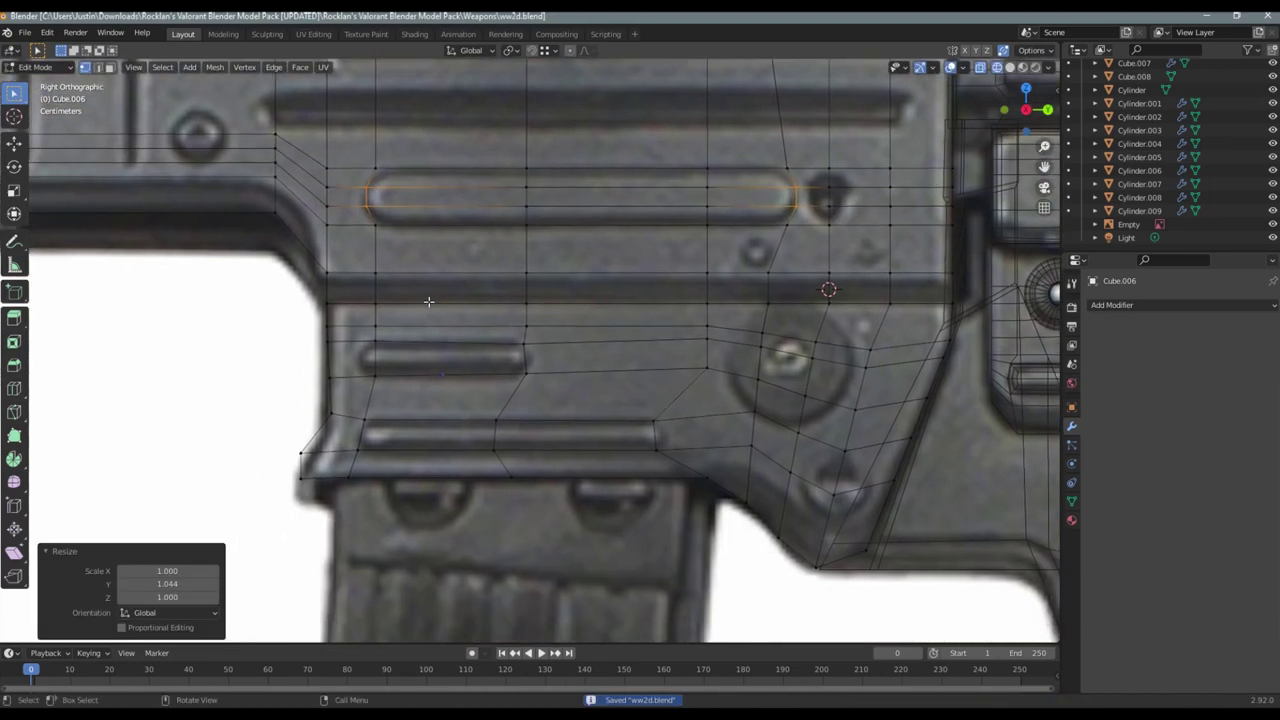
key(ctrl+r)
click(360, 345)
right_click(360, 345)
click(414, 369)
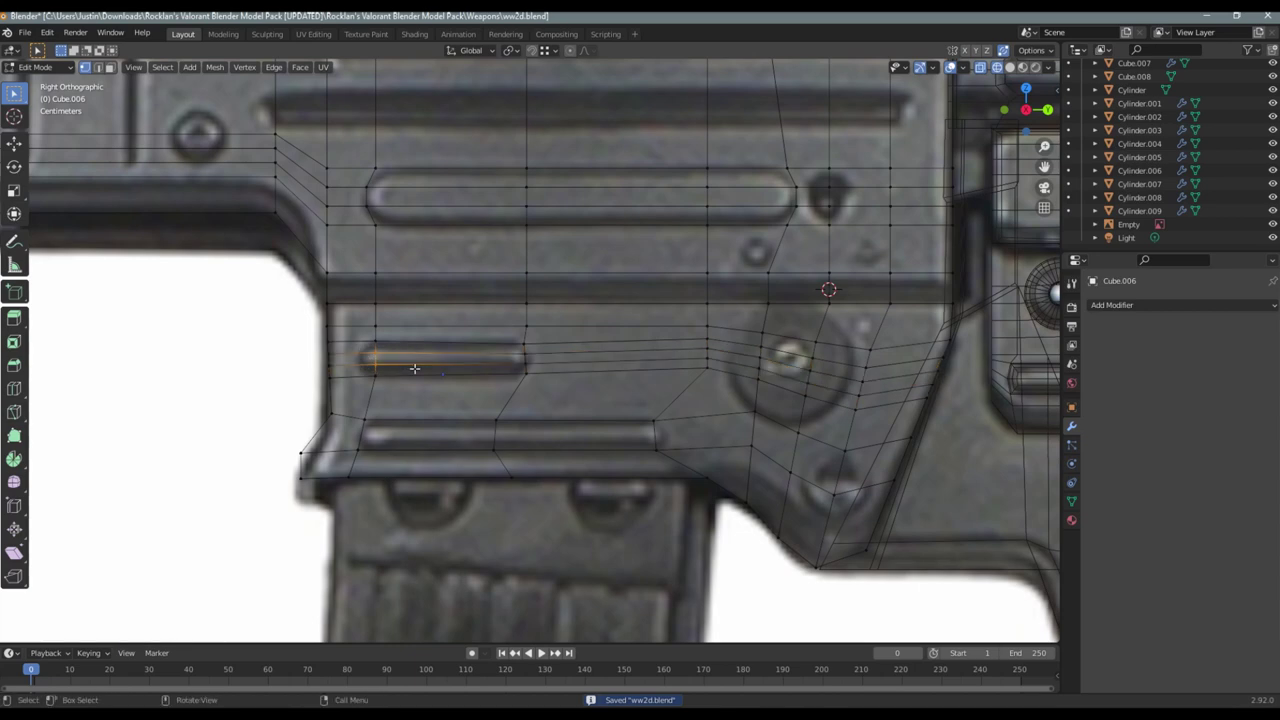
key(g)
key(y)
click(447, 360)
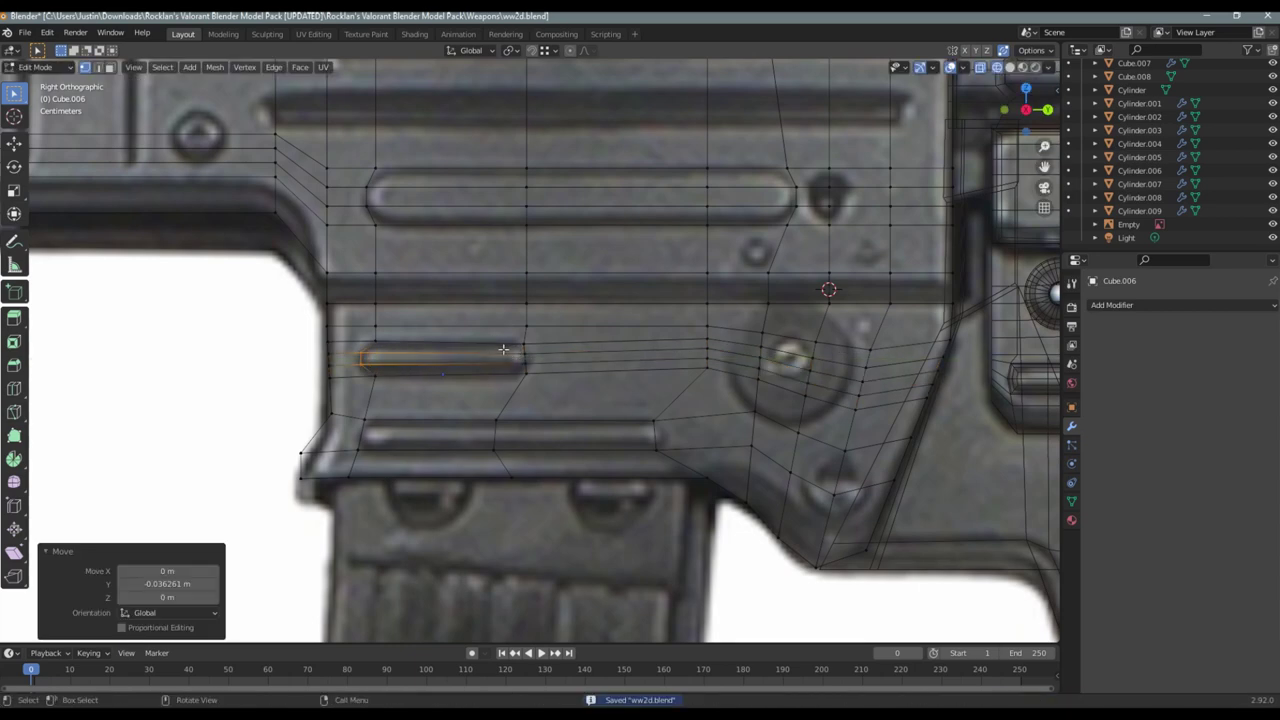
Align the right and lower edges of the lower slot to its outline, then save
click(528, 363)
key(g)
key(y)
click(547, 367)
key(g)
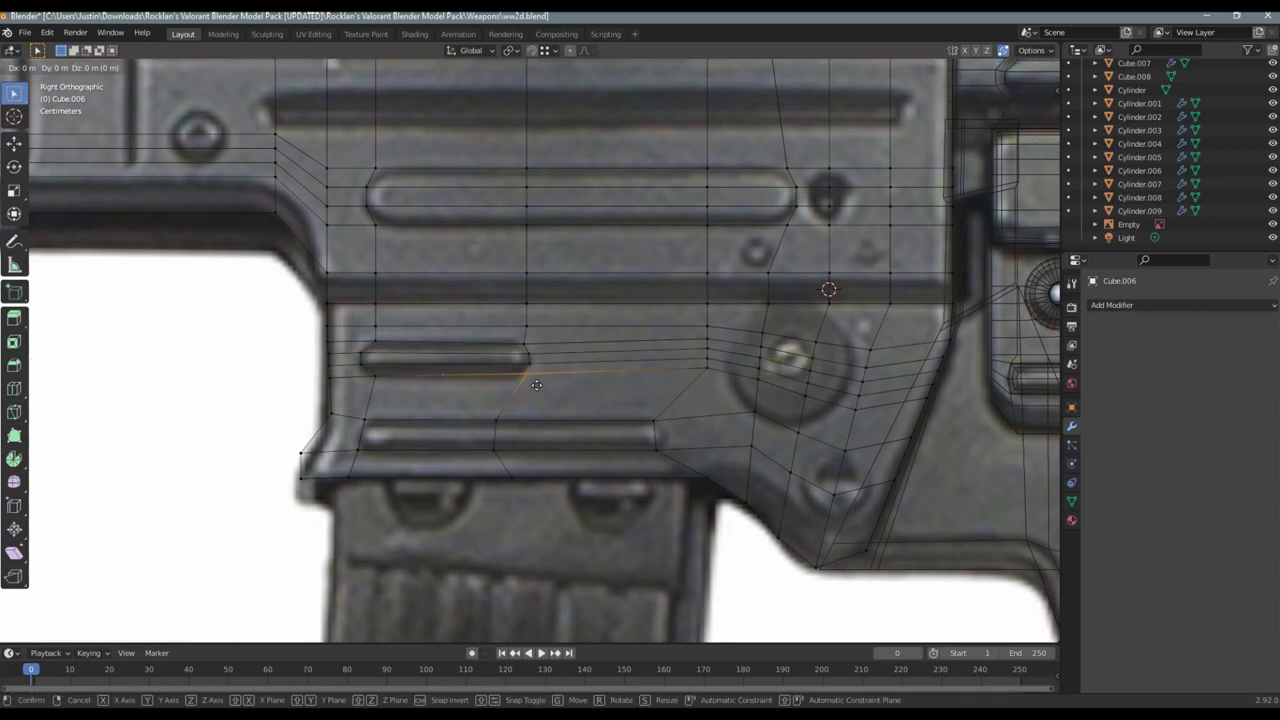
key(y)
click(532, 386)
click(360, 372)
key(g)
click(407, 384)
key(ctrl+s)
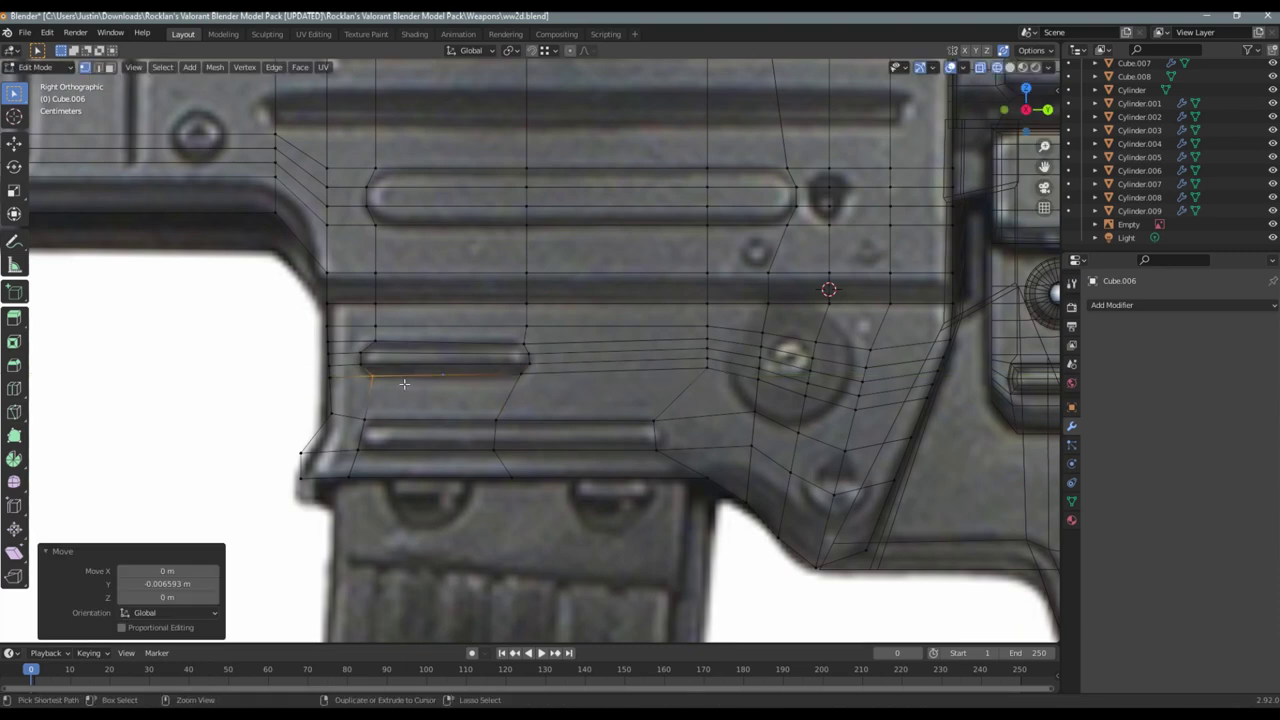
Add two loops along the lower rail and move its end vertices along Y
key(ctrl+r)
click(352, 424)
right_click(352, 424)
click(352, 424)
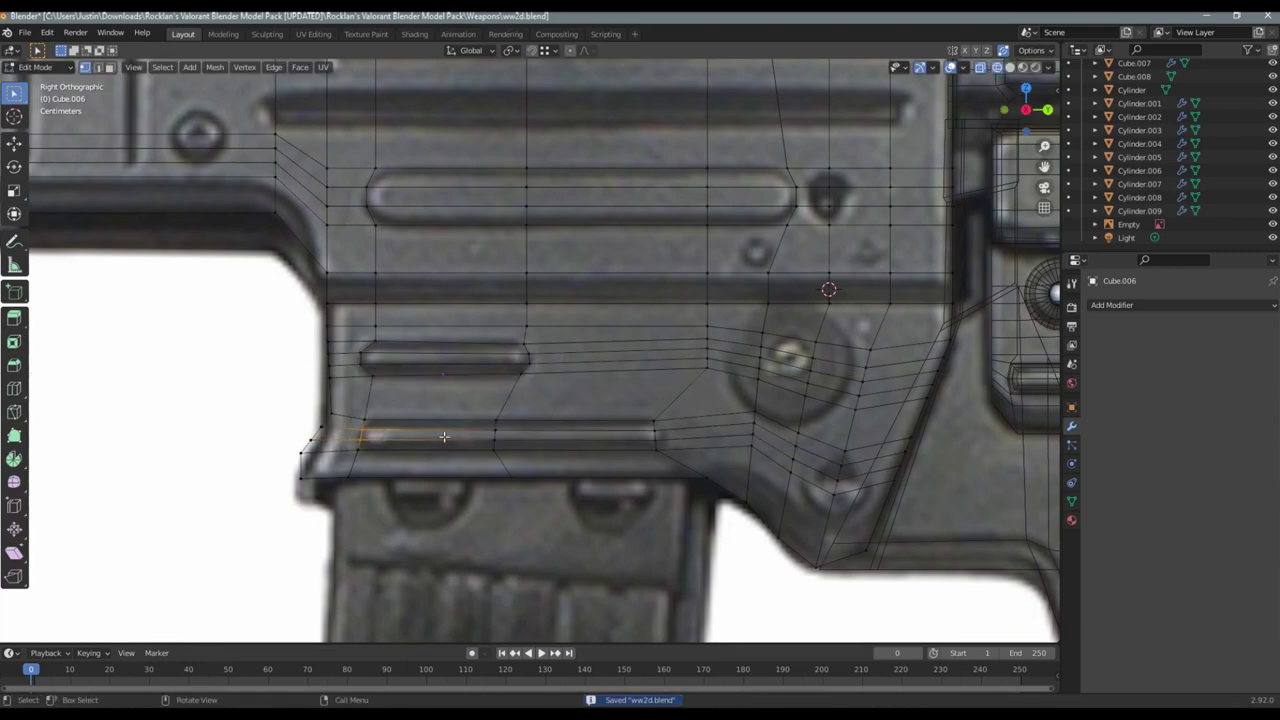
drag(642, 428, 680, 443)
key(g)
key(y)
click(561, 378)
Check the receiver shape edge-on, then return to the straight side view
key(Tab)
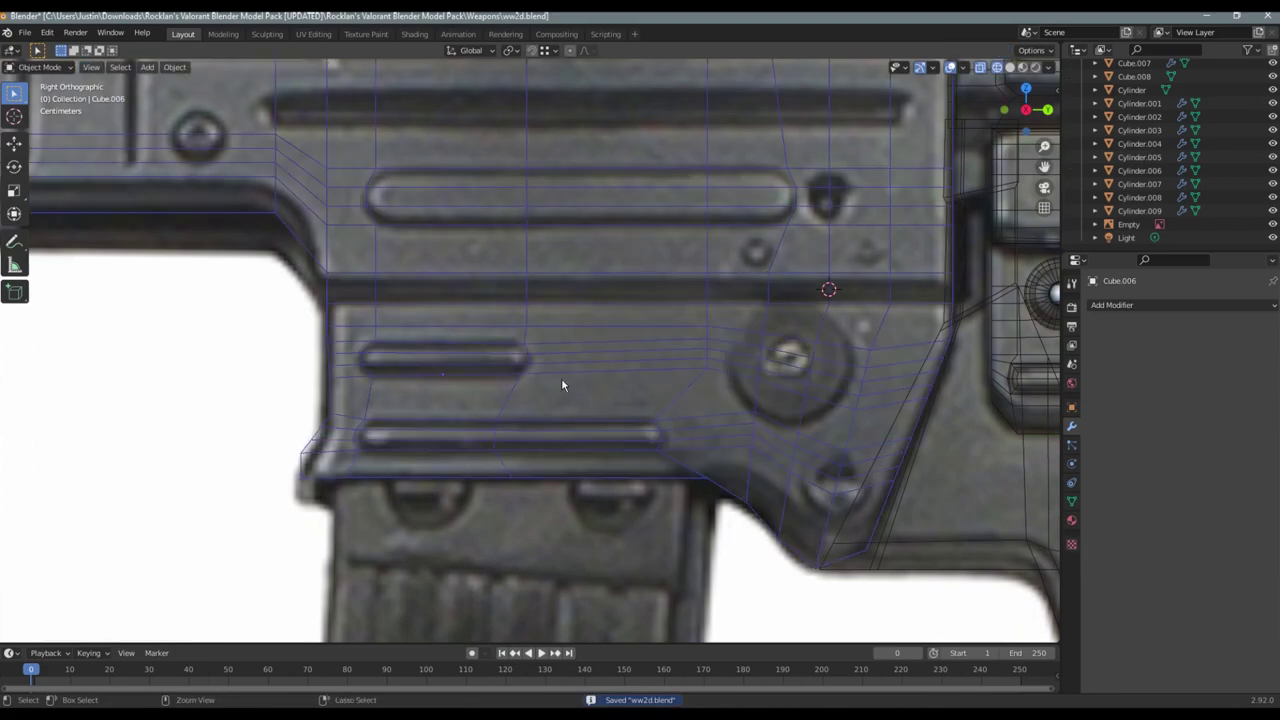
scroll(538, 368, down, 5)
key(Tab)
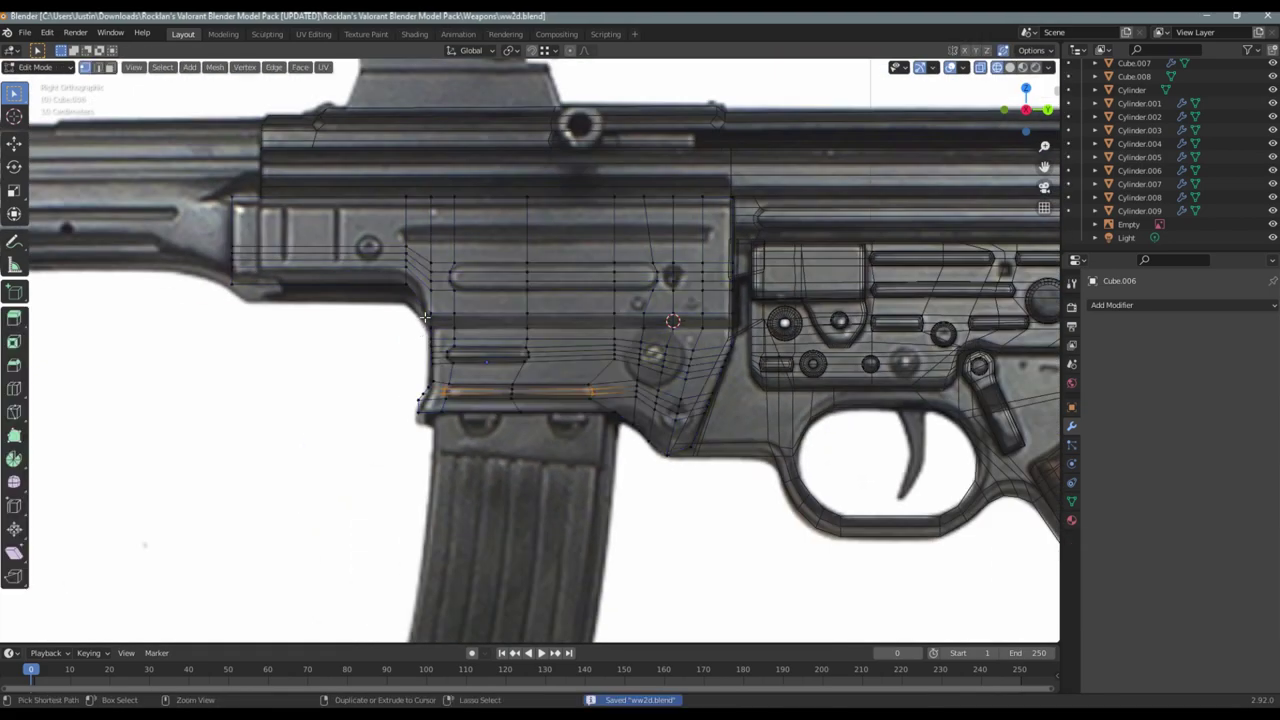
scroll(451, 407, up, 3)
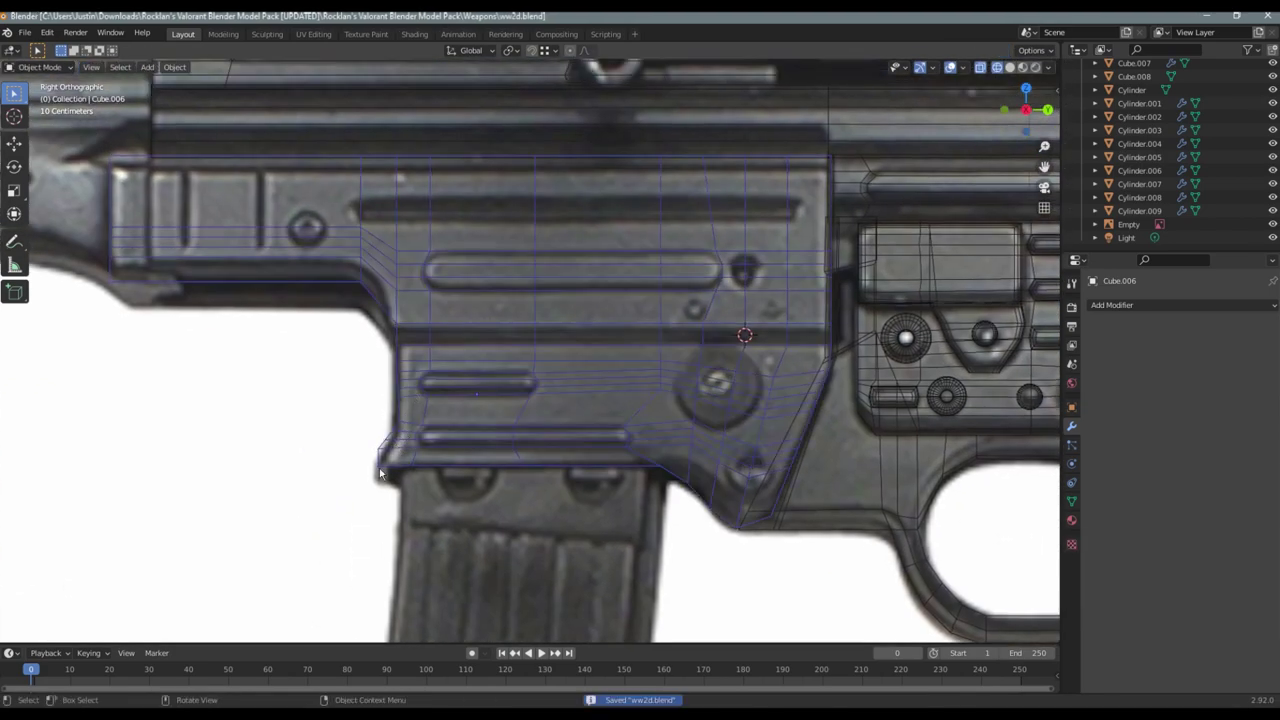
middle_drag(410, 389, 441, 466)
click(1047, 110)
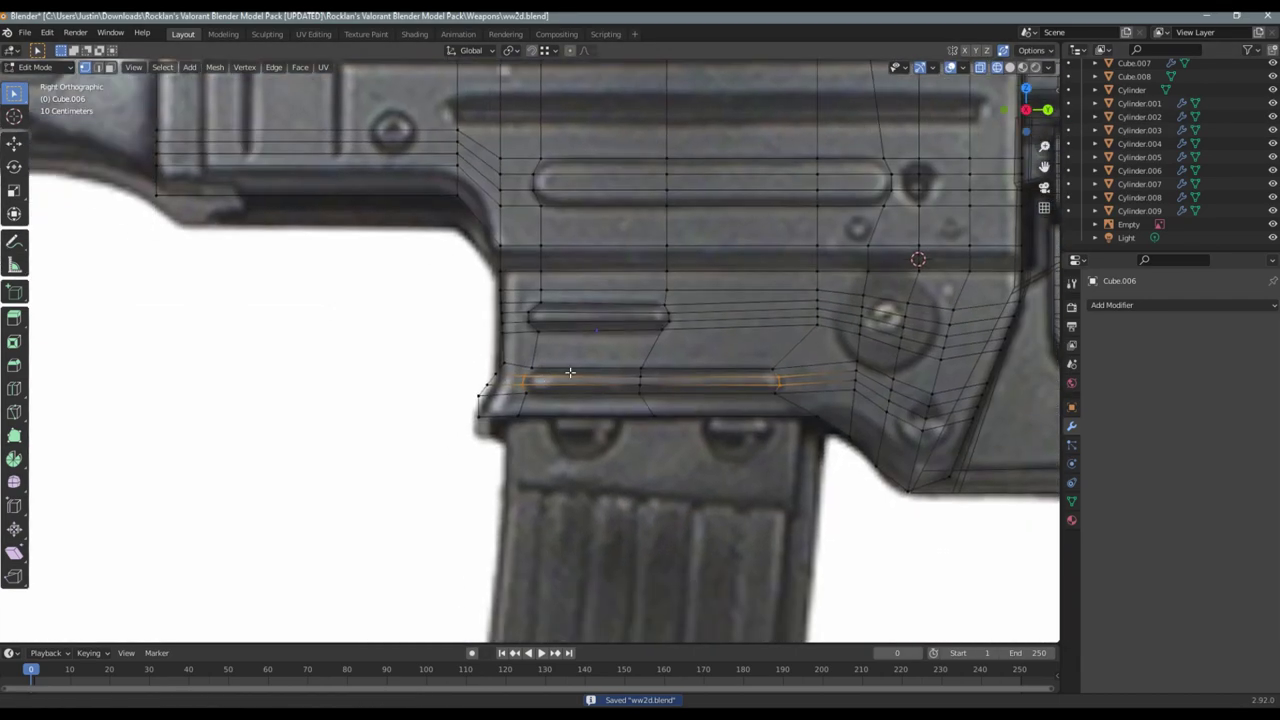
scroll(786, 348, up, 4)
scroll(786, 348, up, 2)
Move four front-corner vertices to follow the reference's bevelled edge, then save
key(g)
click(560, 310)
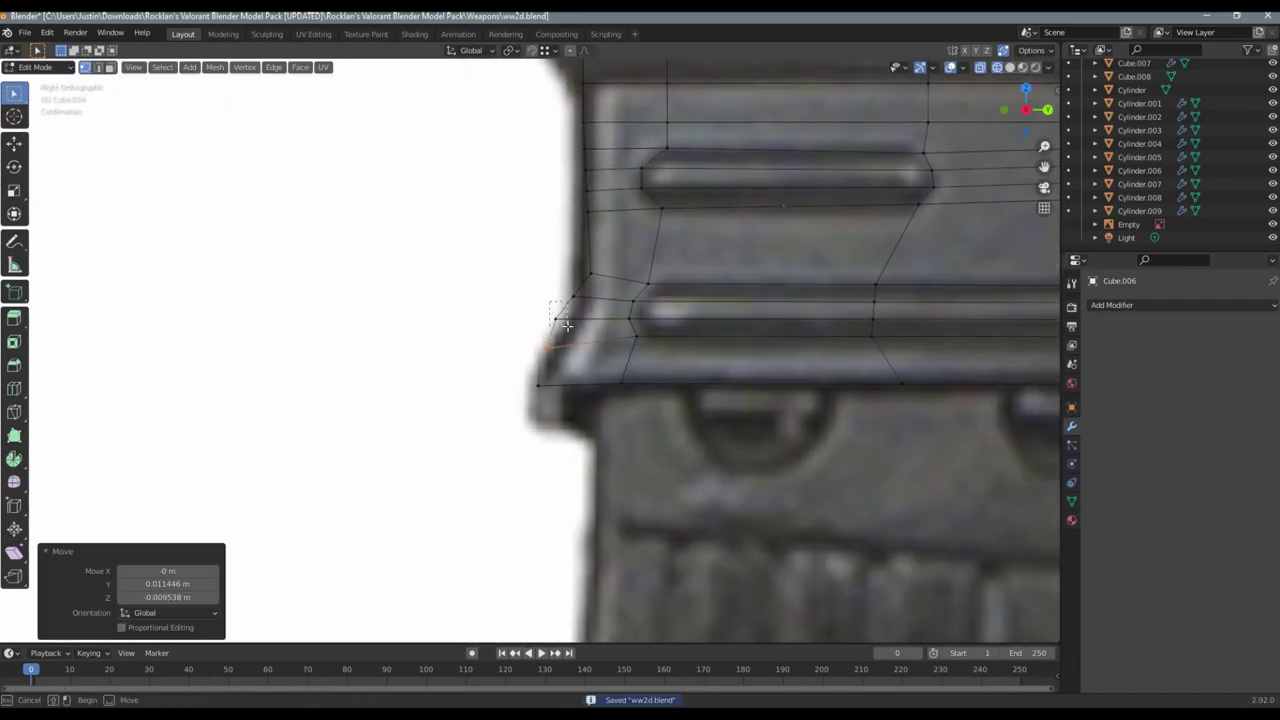
key(g)
click(578, 331)
key(g)
click(600, 312)
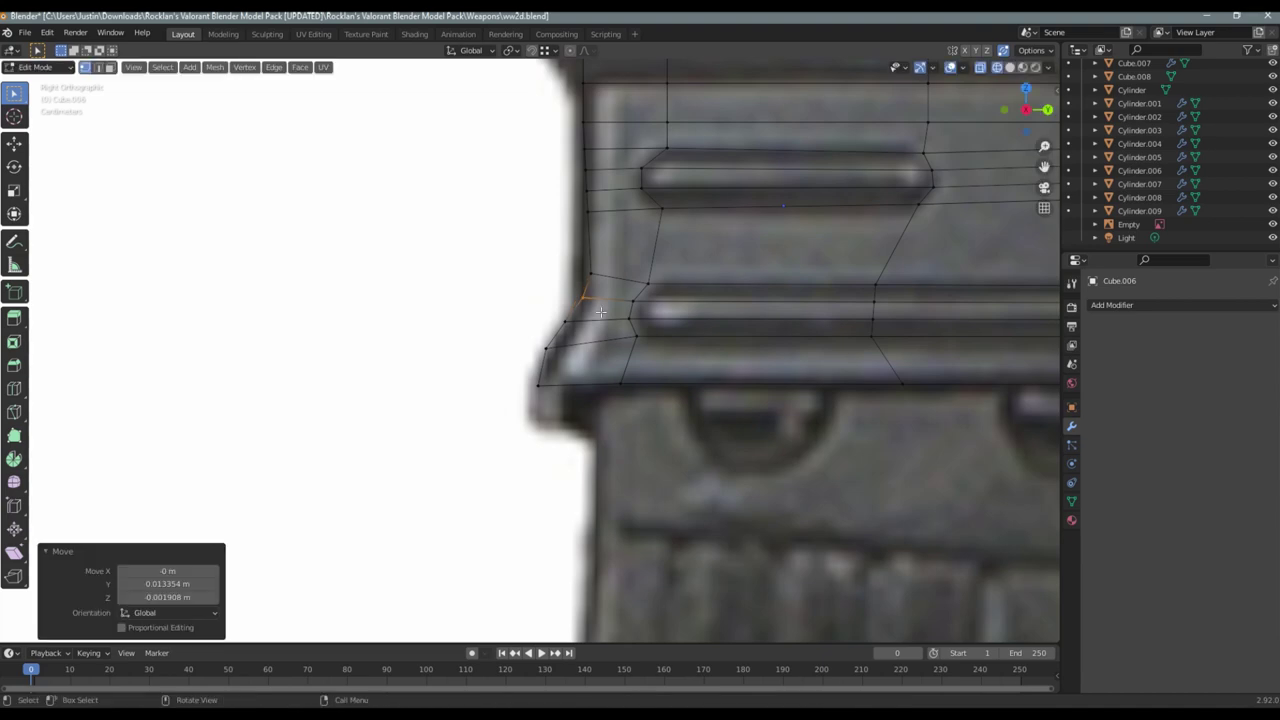
key(g)
click(543, 377)
key(Tab)
scroll(530, 360, down, 5)
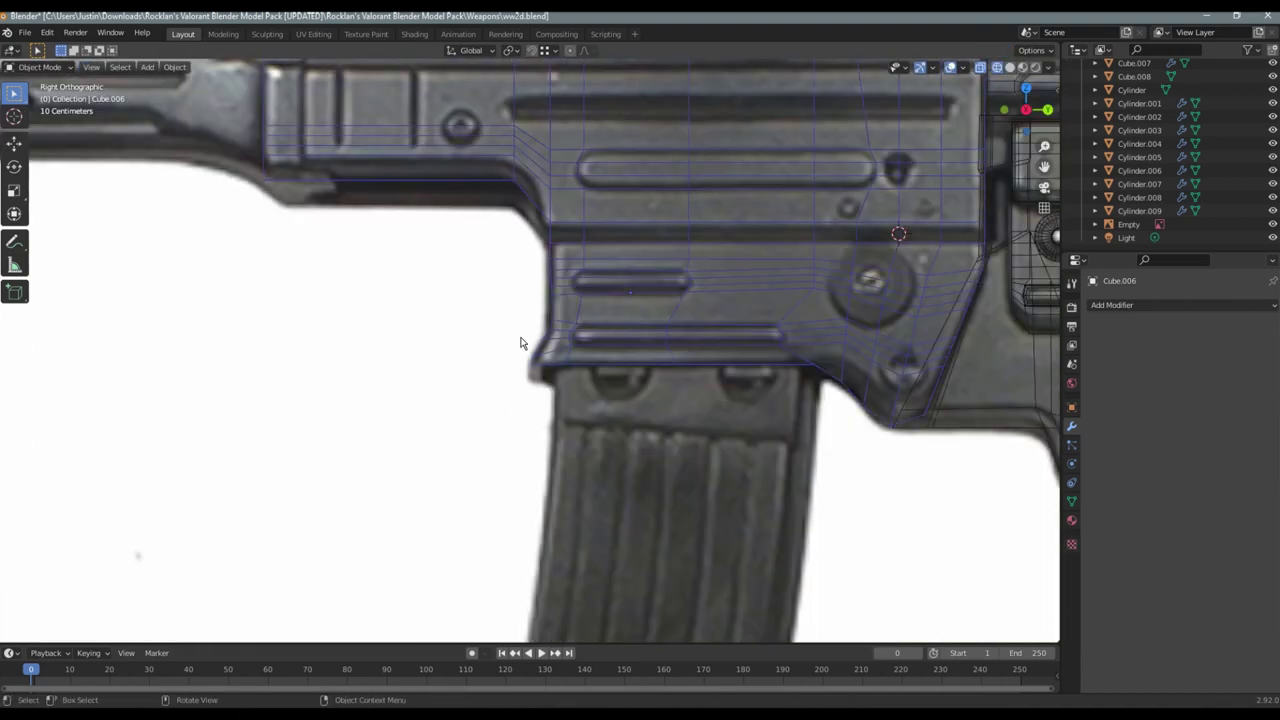
key(ctrl+s)
Re-enter Edit Mode and bring the upper receiver into view
scroll(342, 404, up, 2)
scroll(451, 330, down, 3)
key(Tab)
scroll(491, 321, up, 1)
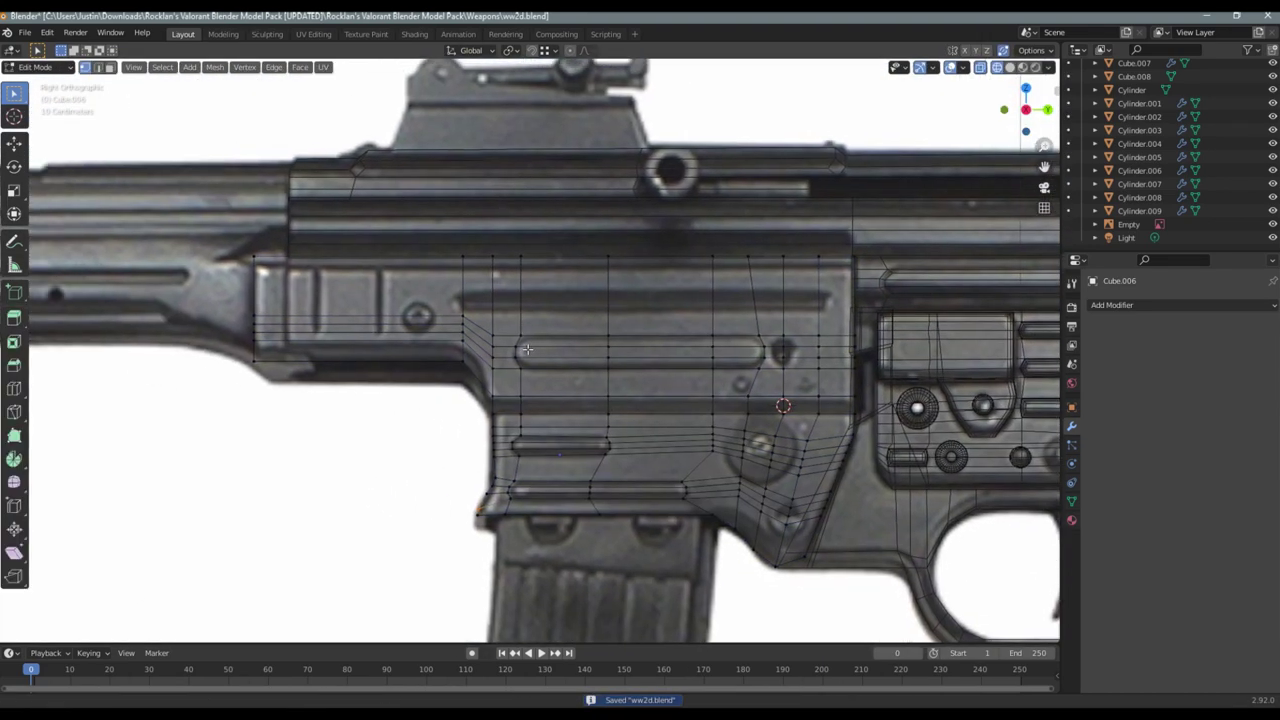
scroll(491, 321, up, 1)
shift+middle_drag(537, 326, 433, 362)
Add a horizontal loop across the upper receiver and nudge one of its vertices
key(ctrl+r)
click(425, 345)
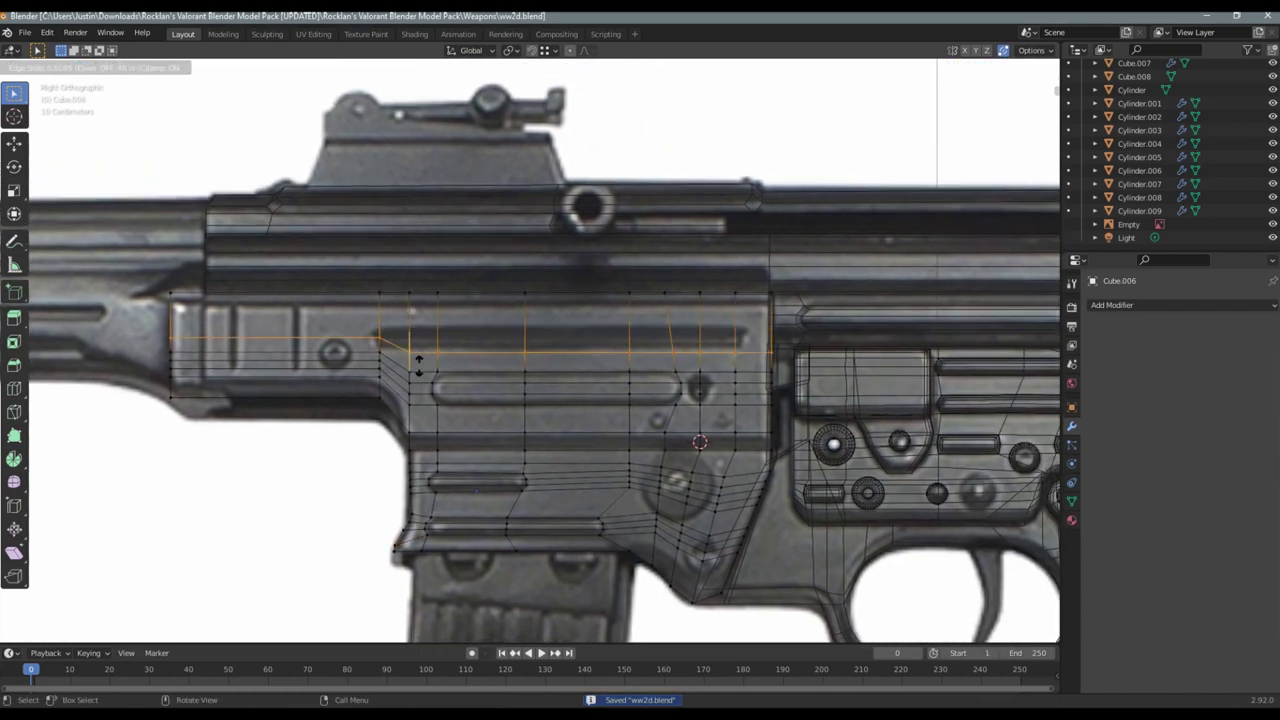
click(412, 338)
scroll(406, 336, up, 1)
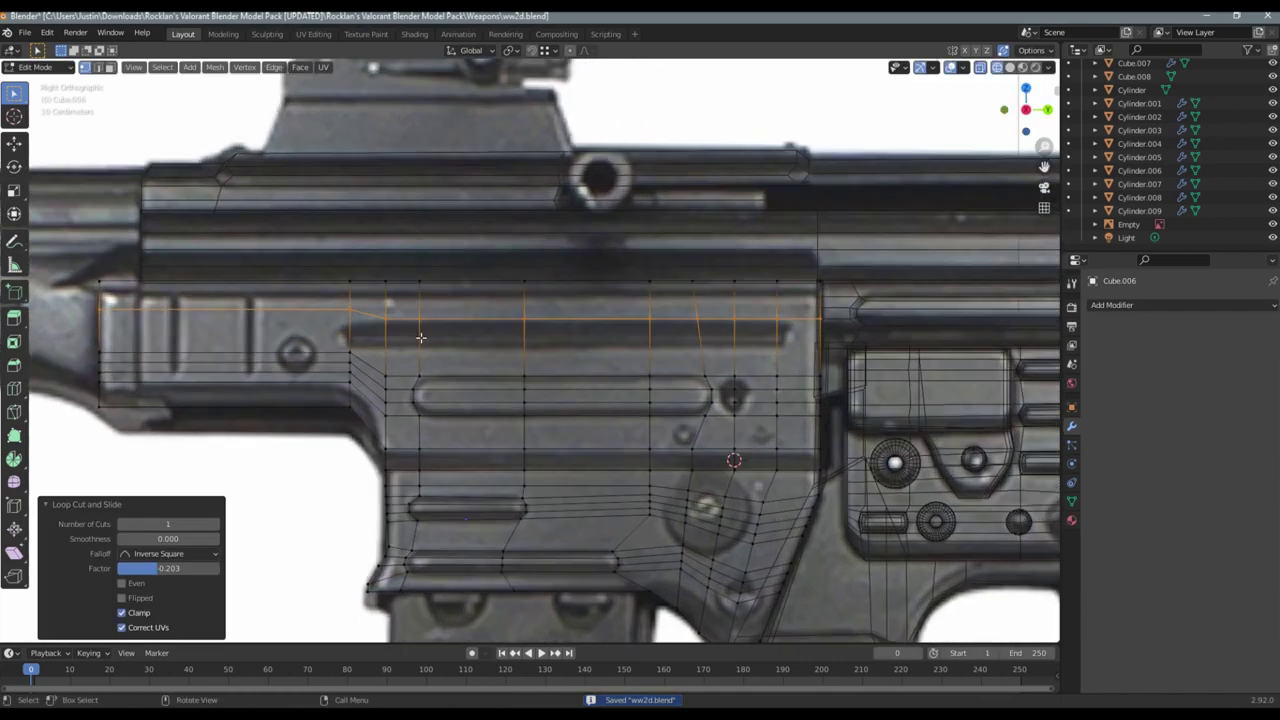
scroll(406, 336, up, 1)
click(313, 348)
key(g)
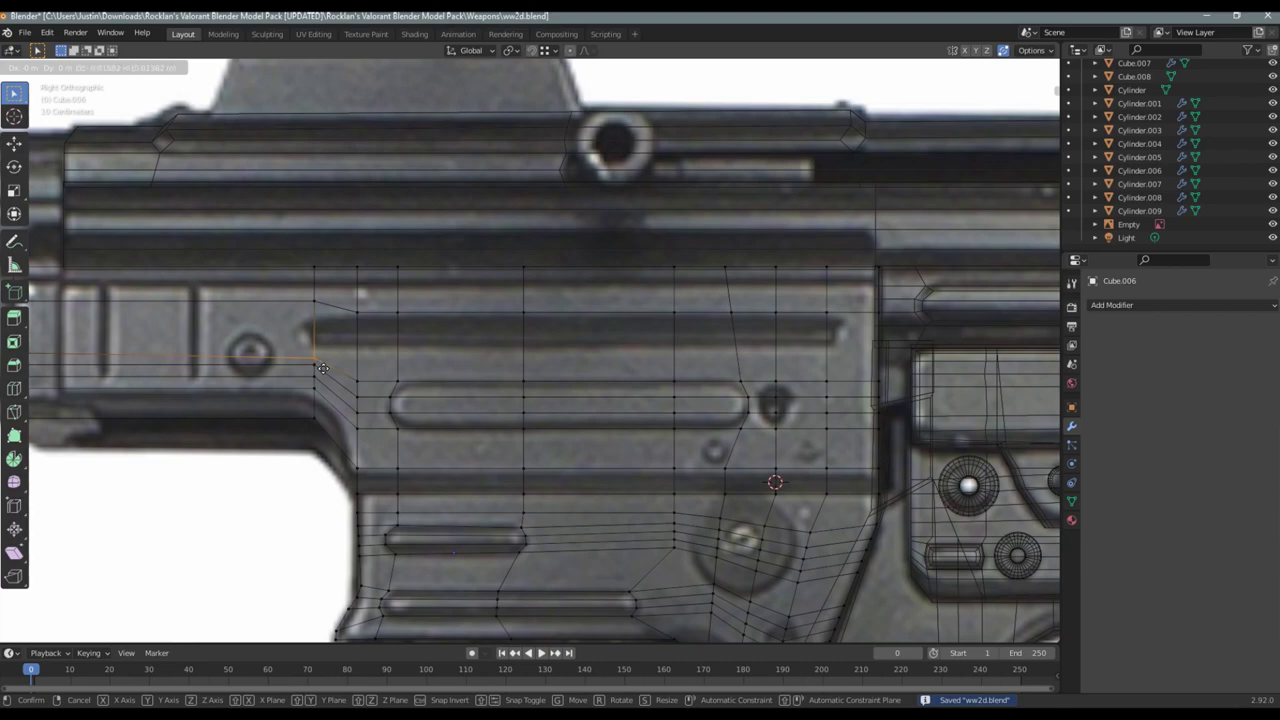
click(323, 368)
scroll(325, 370, up, 1)
Add another horizontal loop, raise its left-end vertices along Z, and save
key(ctrl+r)
click(344, 380)
click(344, 380)
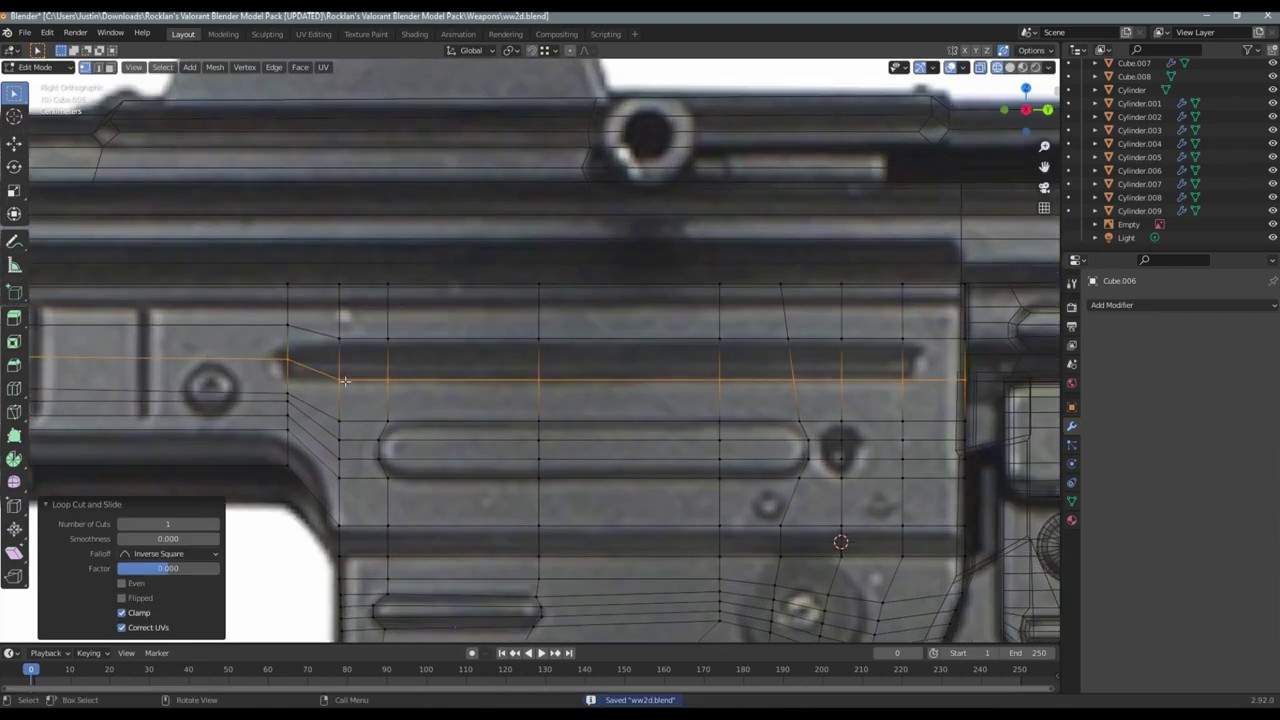
drag(258, 343, 301, 378)
key(g)
key(z)
click(300, 364)
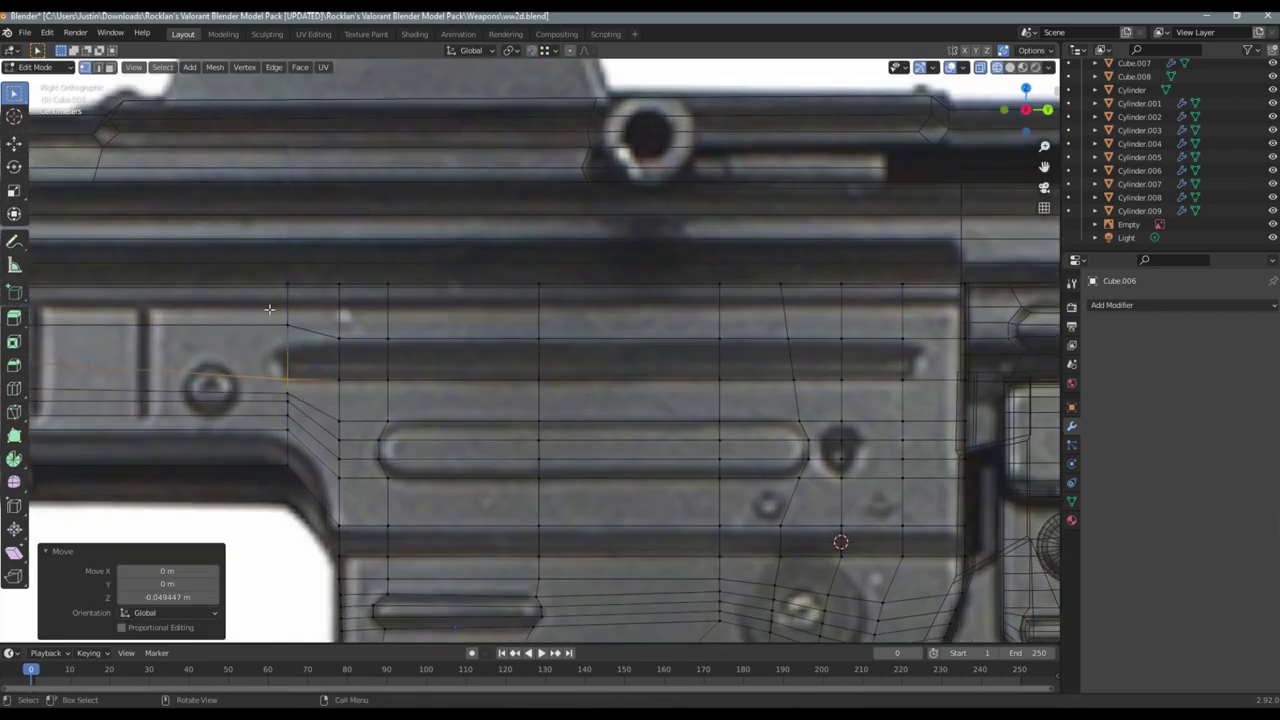
key(ctrl+s)
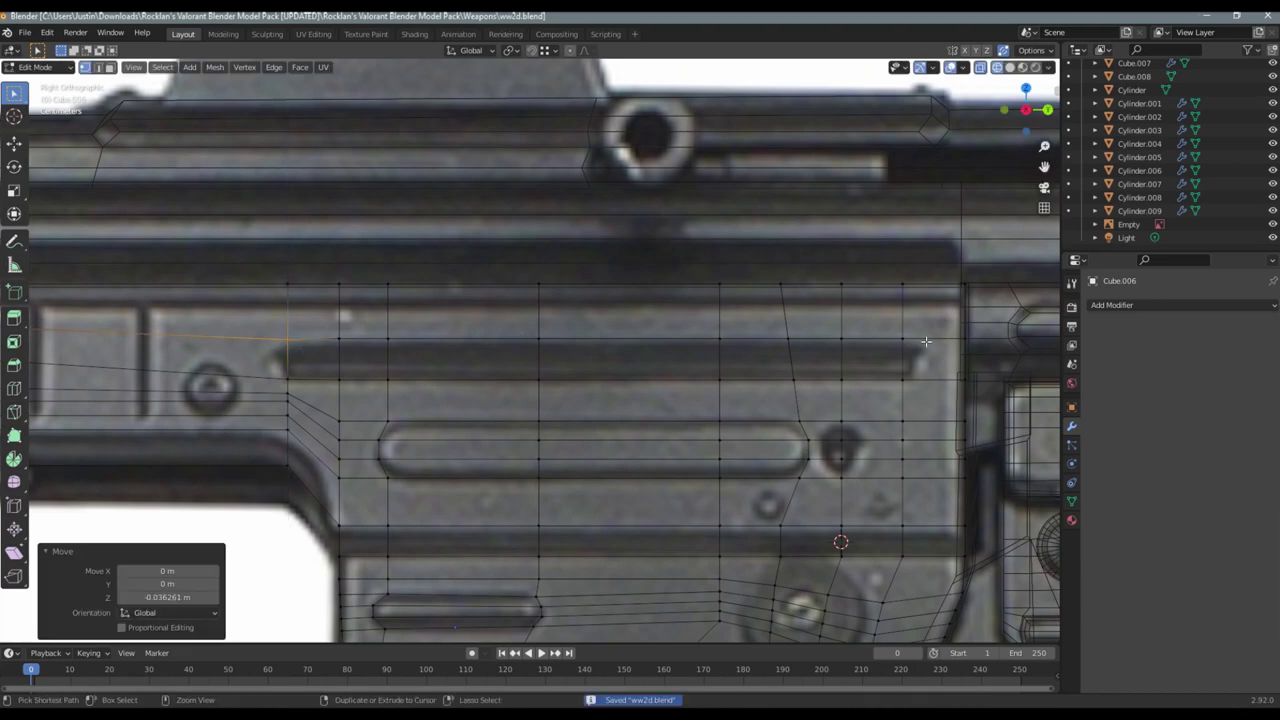
Try loop cuts near the receiver's rear and left side, then undo them
key(ctrl+r)
click(925, 342)
click(925, 342)
key(ctrl+s)
key(ctrl+r)
click(264, 352)
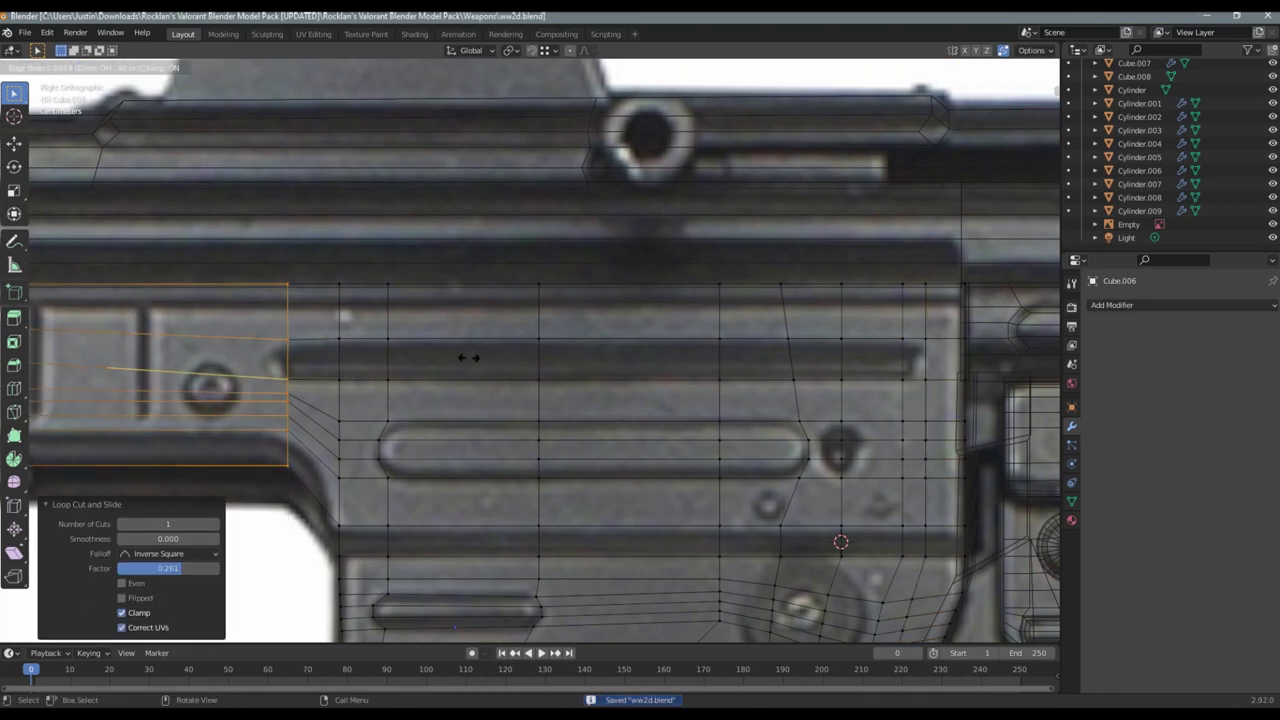
click(432, 357)
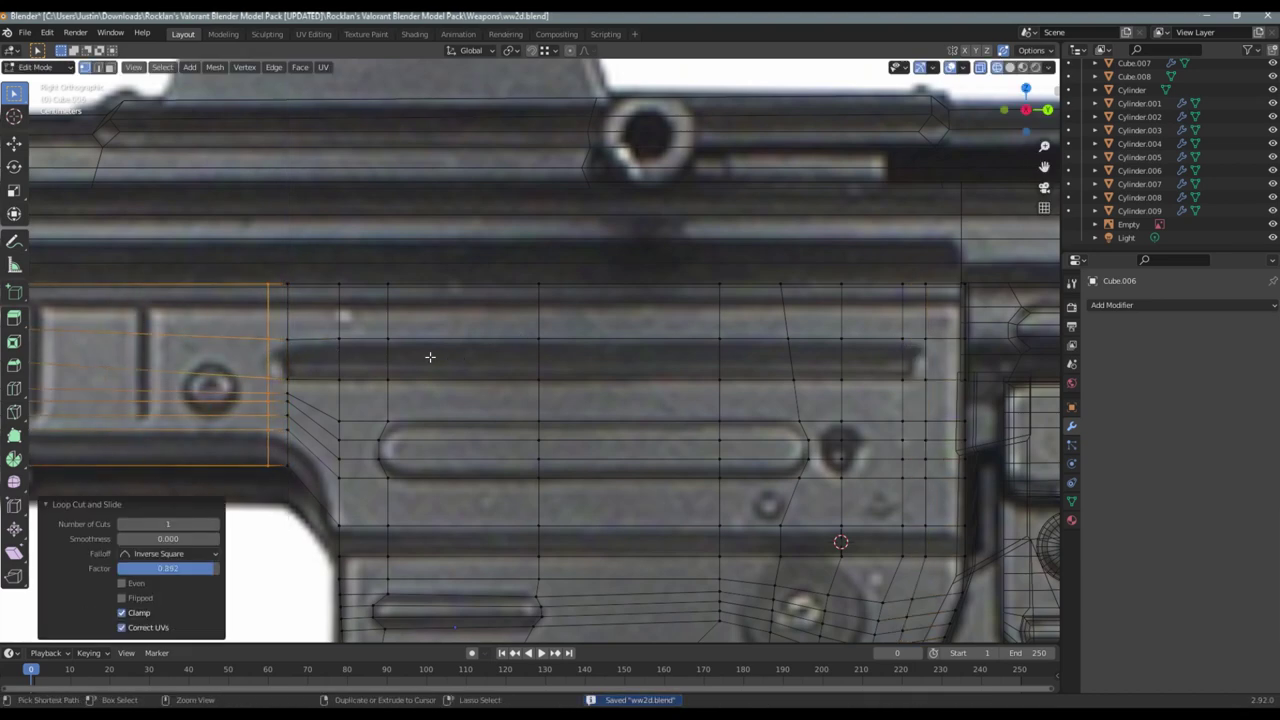
key(ctrl+r)
click(270, 360)
click(276, 366)
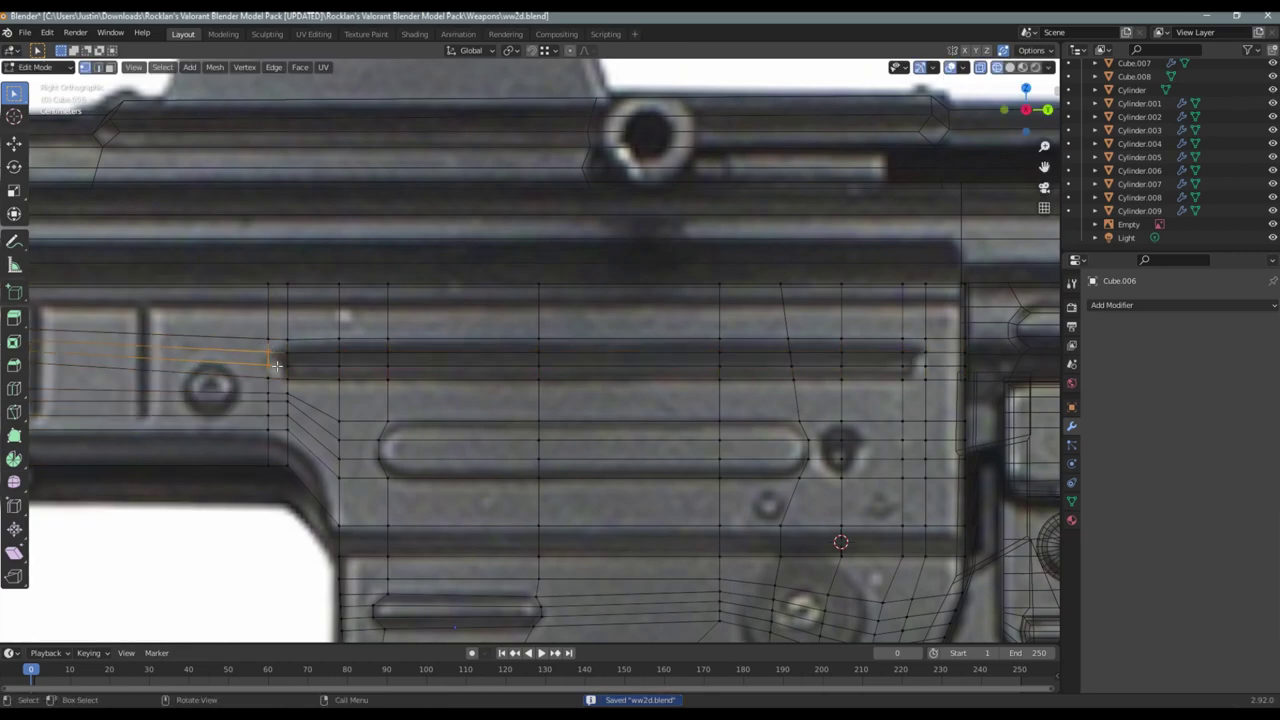
key(ctrl+z)
key(ctrl+z)
key(ctrl+z)
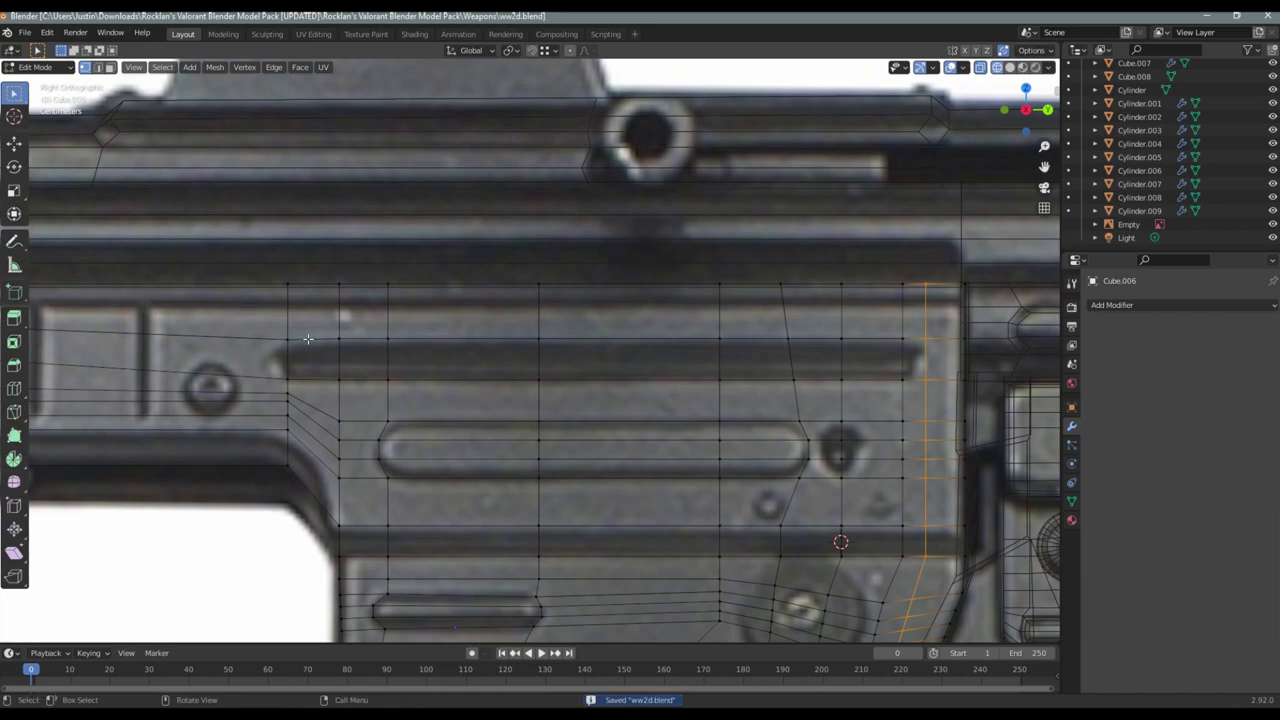
Cut a loop along the upper slot, shift its right-end vertices along Y, and save
key(ctrl+r)
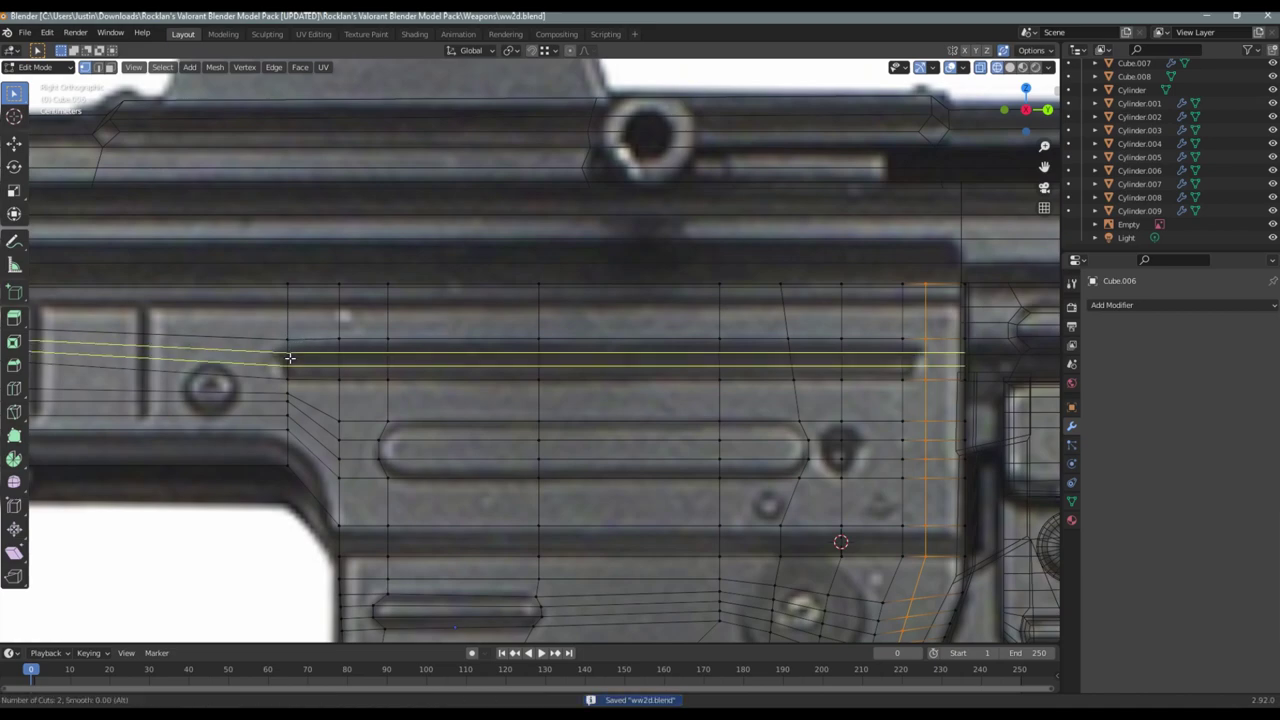
click(292, 356)
click(276, 350)
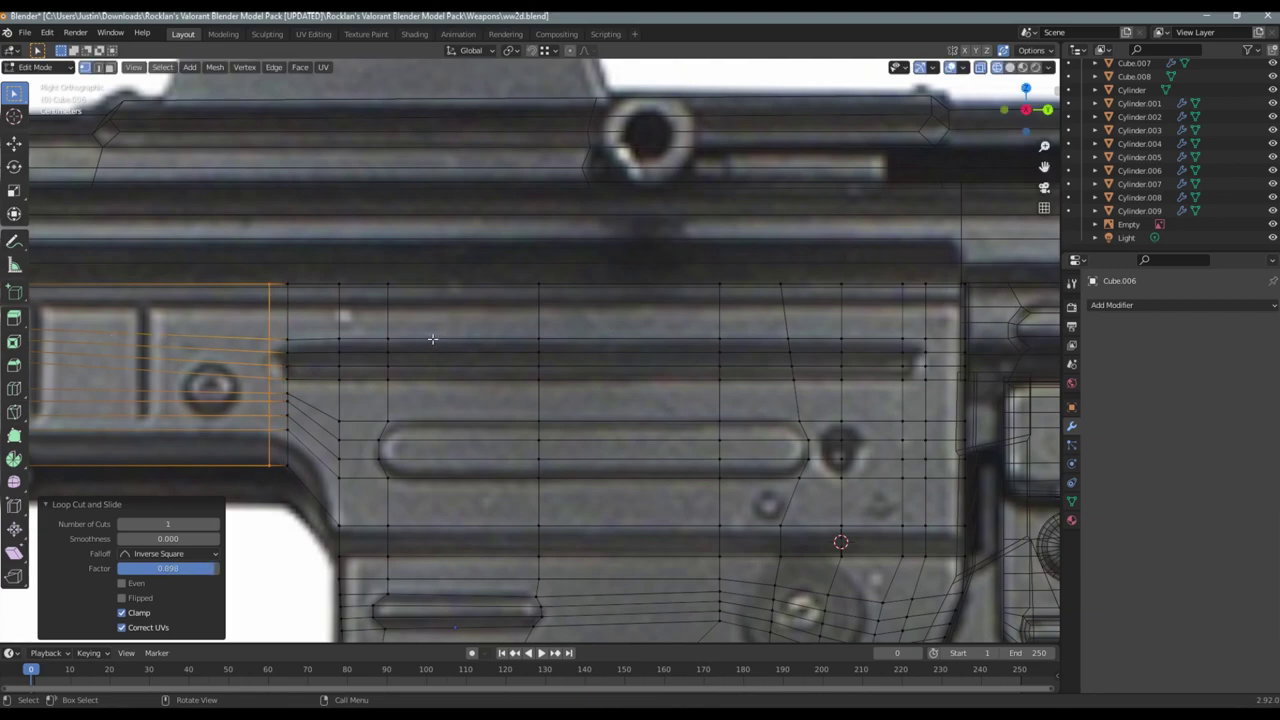
click(259, 328)
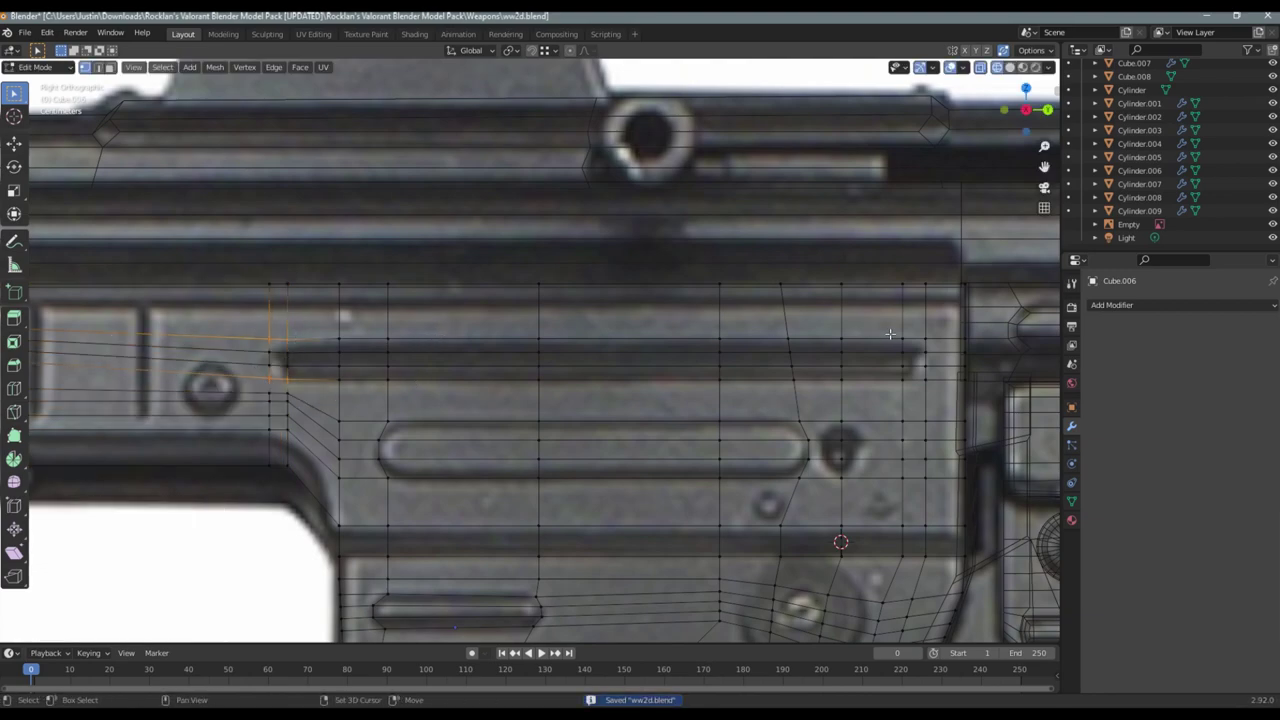
shift+drag(923, 346, 935, 385)
key(g)
key(y)
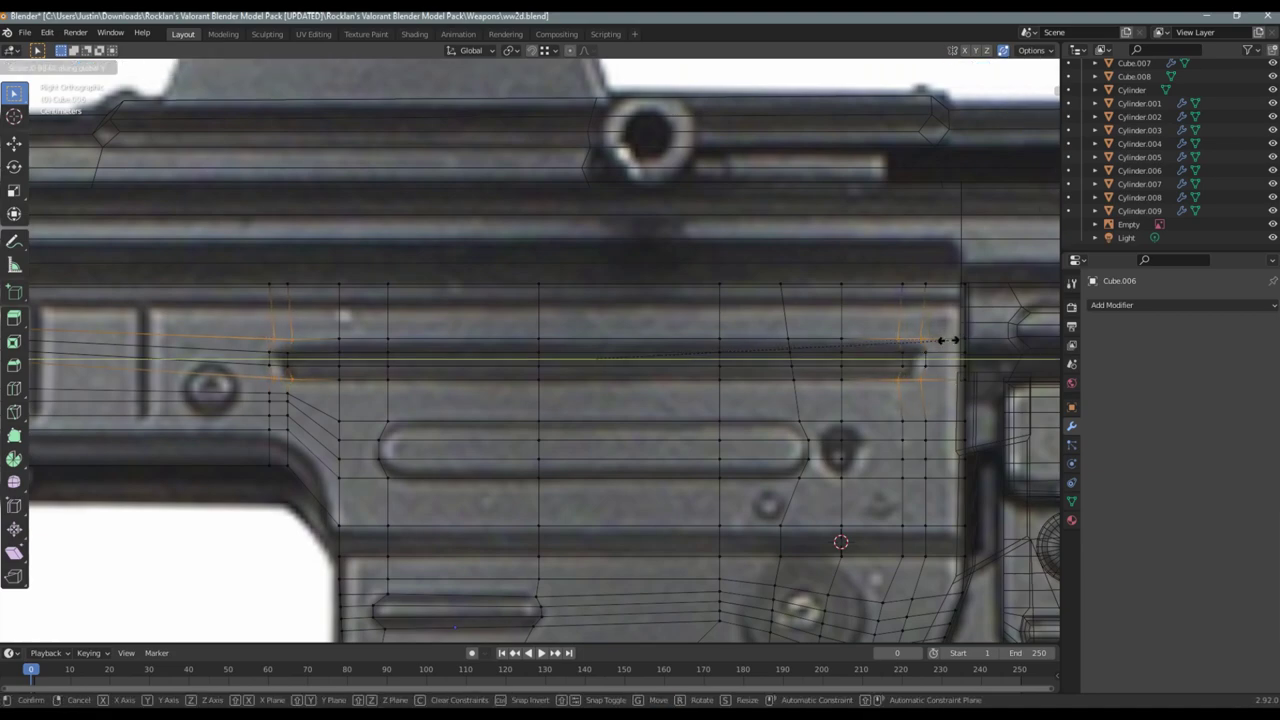
click(936, 332)
key(ctrl+s)
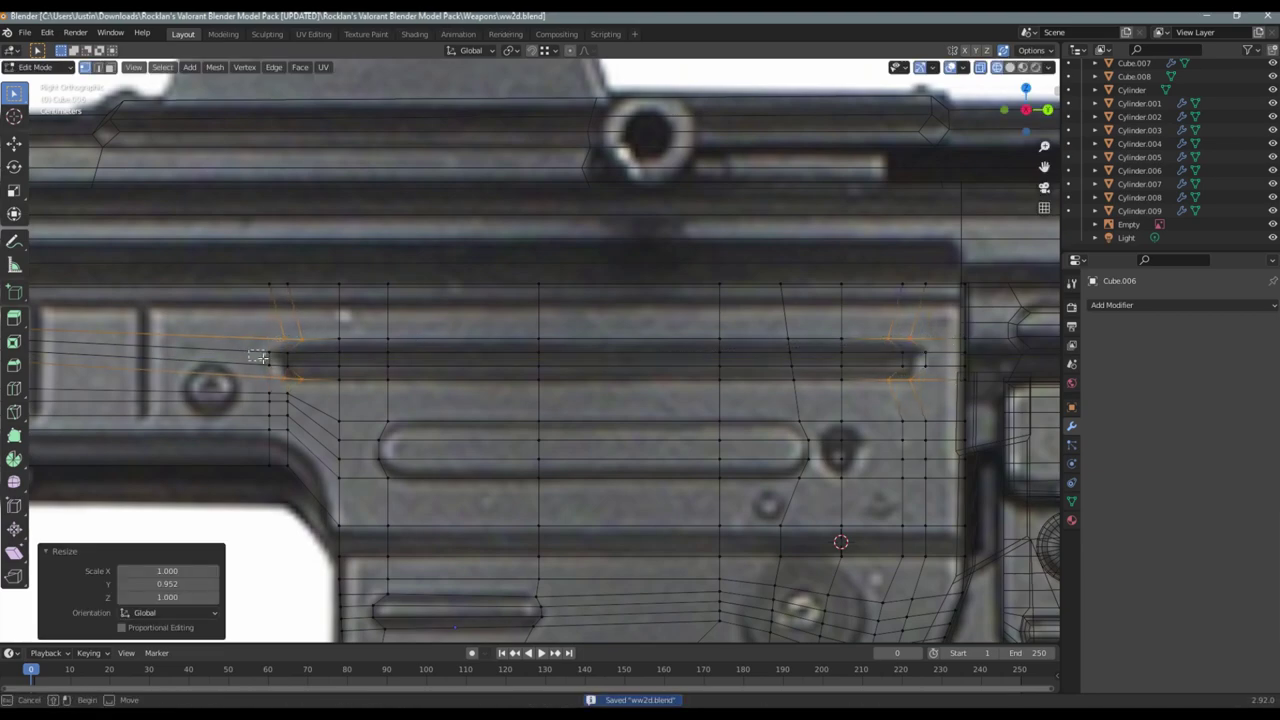
Box-select the edge row around the upper slot and scale it flat along Z
click(852, 341)
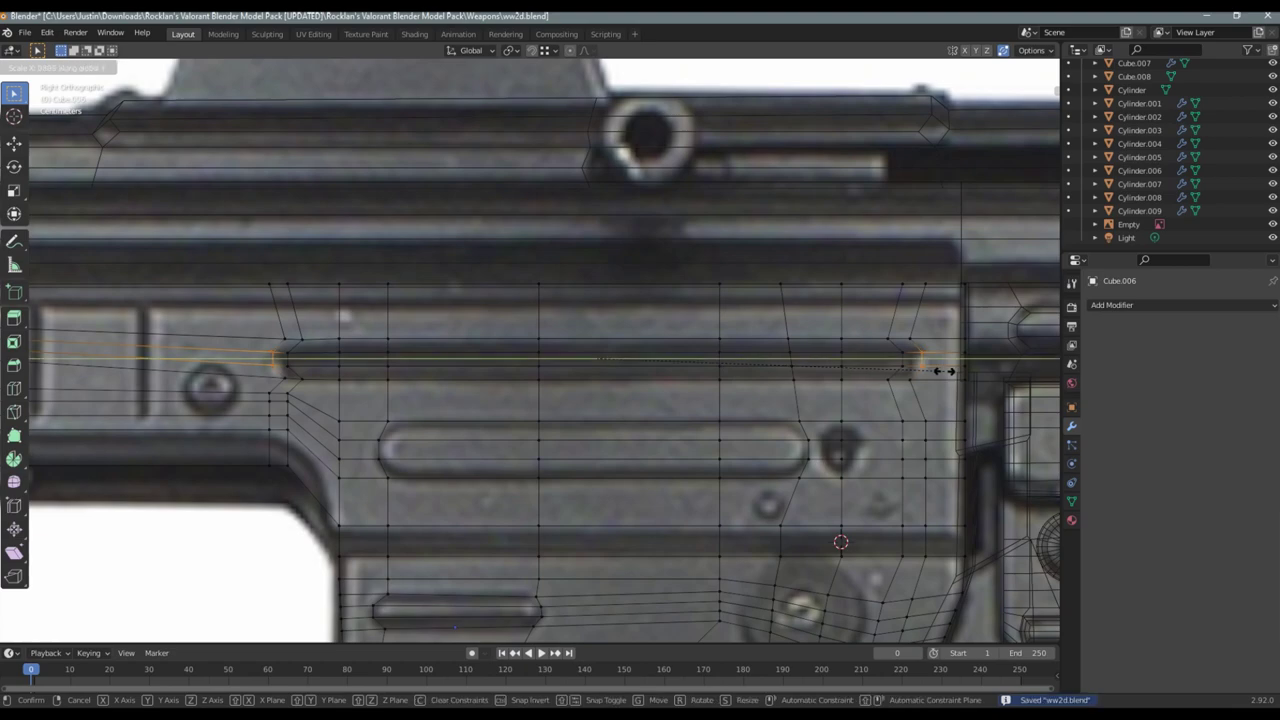
key(Tab)
scroll(460, 307, down, 5)
key(Tab)
scroll(460, 307, up, 5)
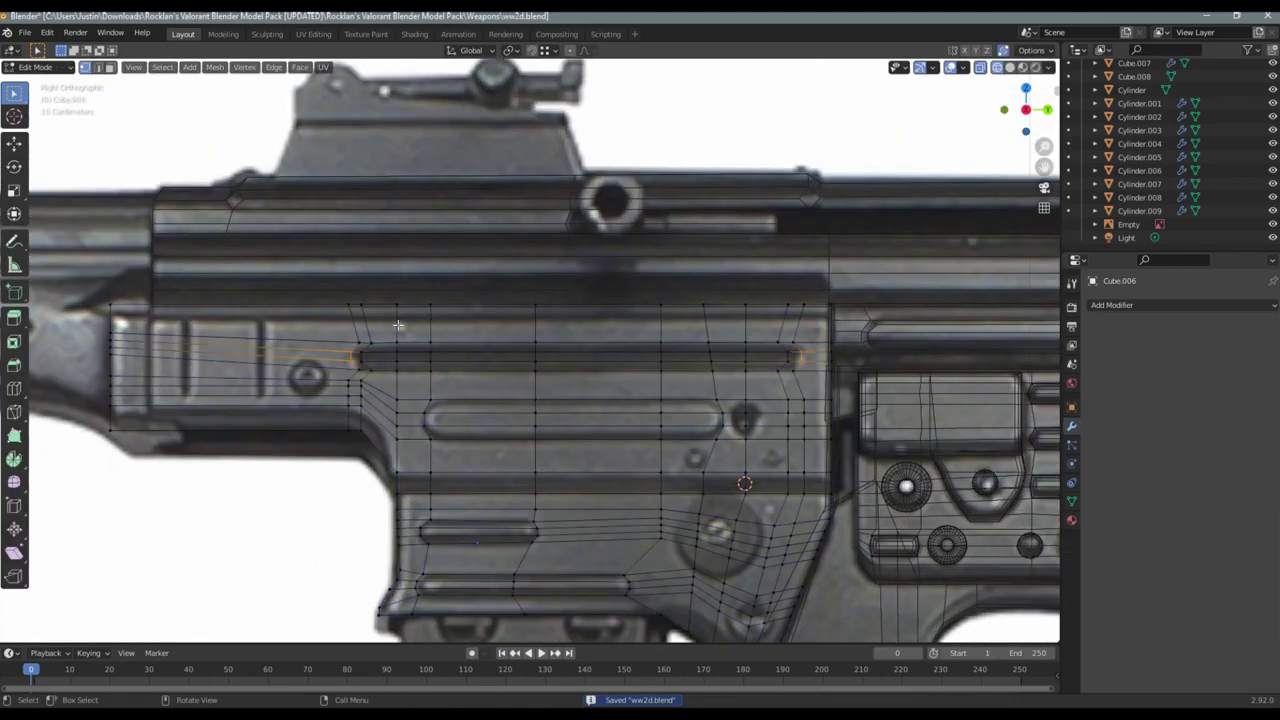
drag(313, 338, 836, 342)
key(s)
key(z)
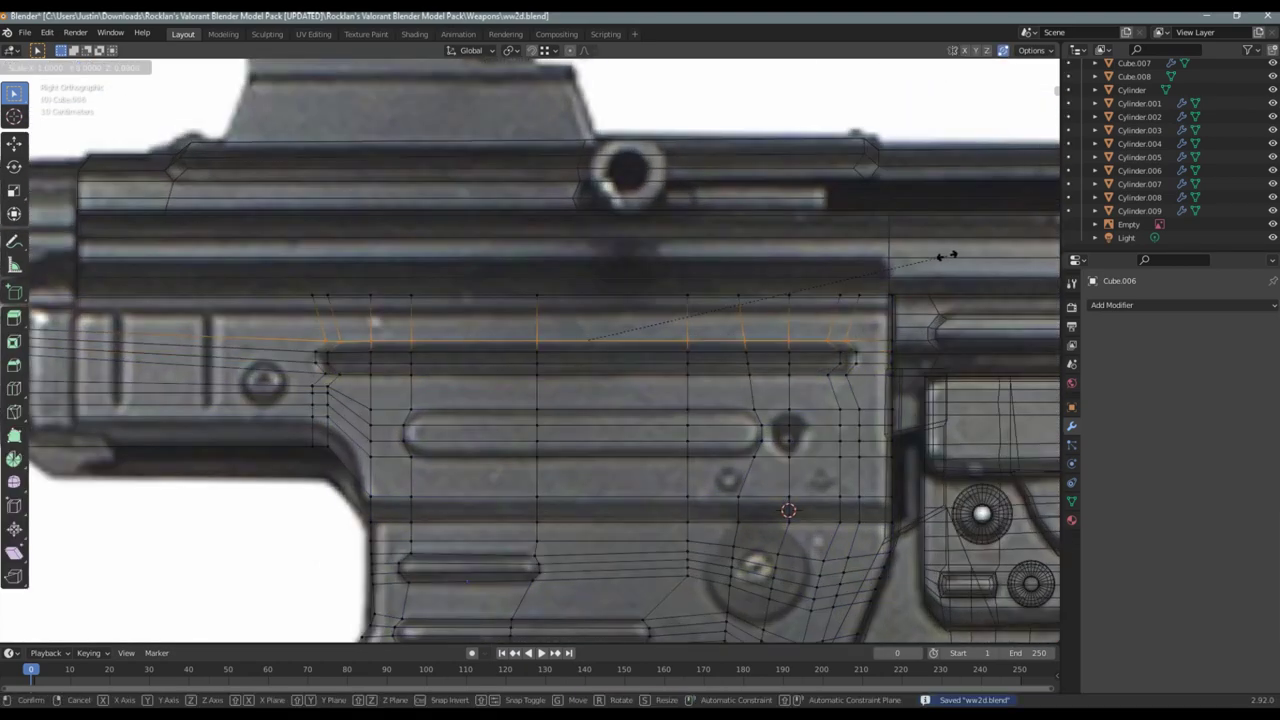
click(930, 255)
Flatten the slot's edge row further along Z twice, then return to Object Mode
key(s)
key(z)
click(664, 318)
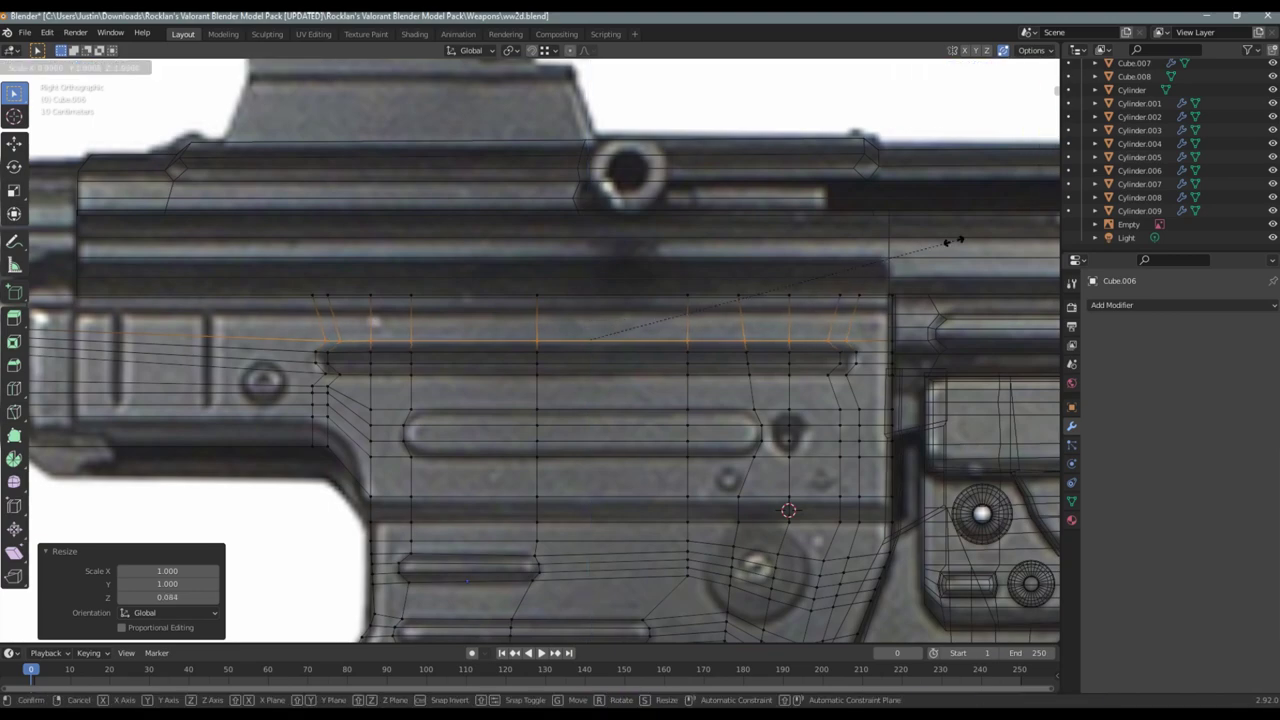
key(s)
key(z)
click(624, 318)
key(Tab)
scroll(622, 318, down, 5)
Add an edge loop near the receiver's rear, narrowing it and sliding it along Y
key(ctrl+s)
scroll(374, 342, up, 3)
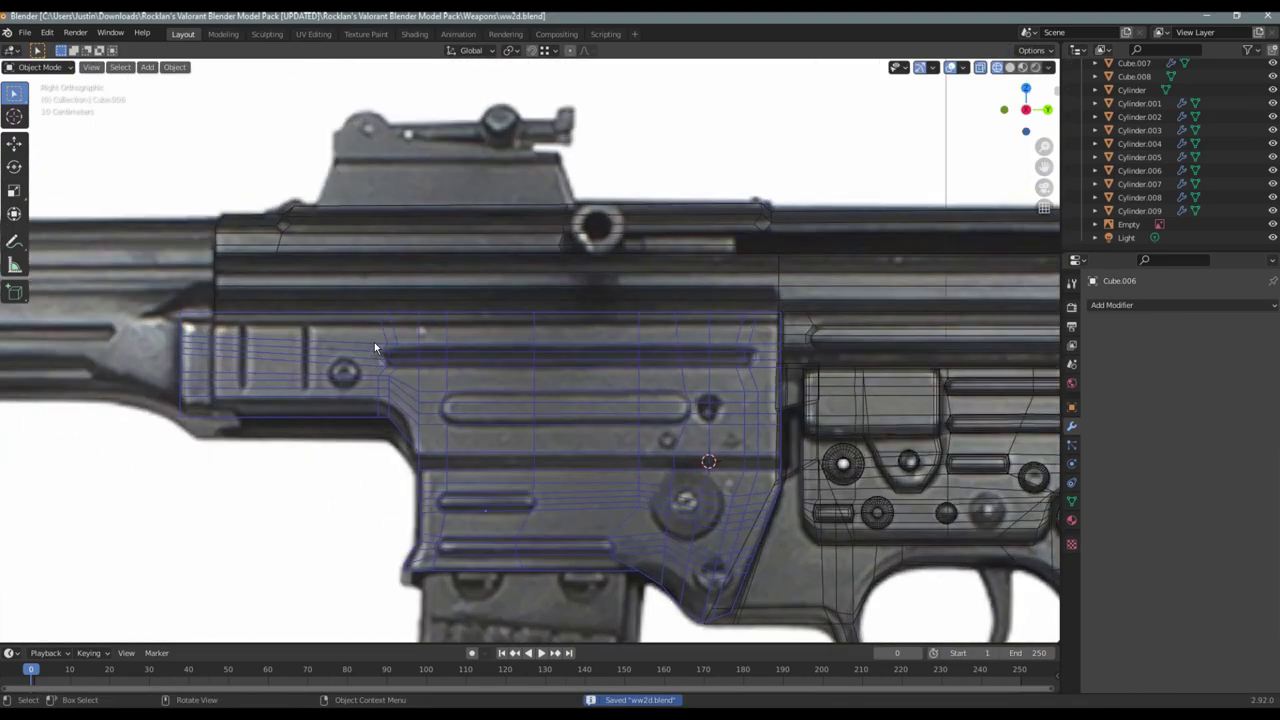
key(Tab)
scroll(400, 342, up, 3)
key(ctrl+r)
click(428, 340)
click(455, 340)
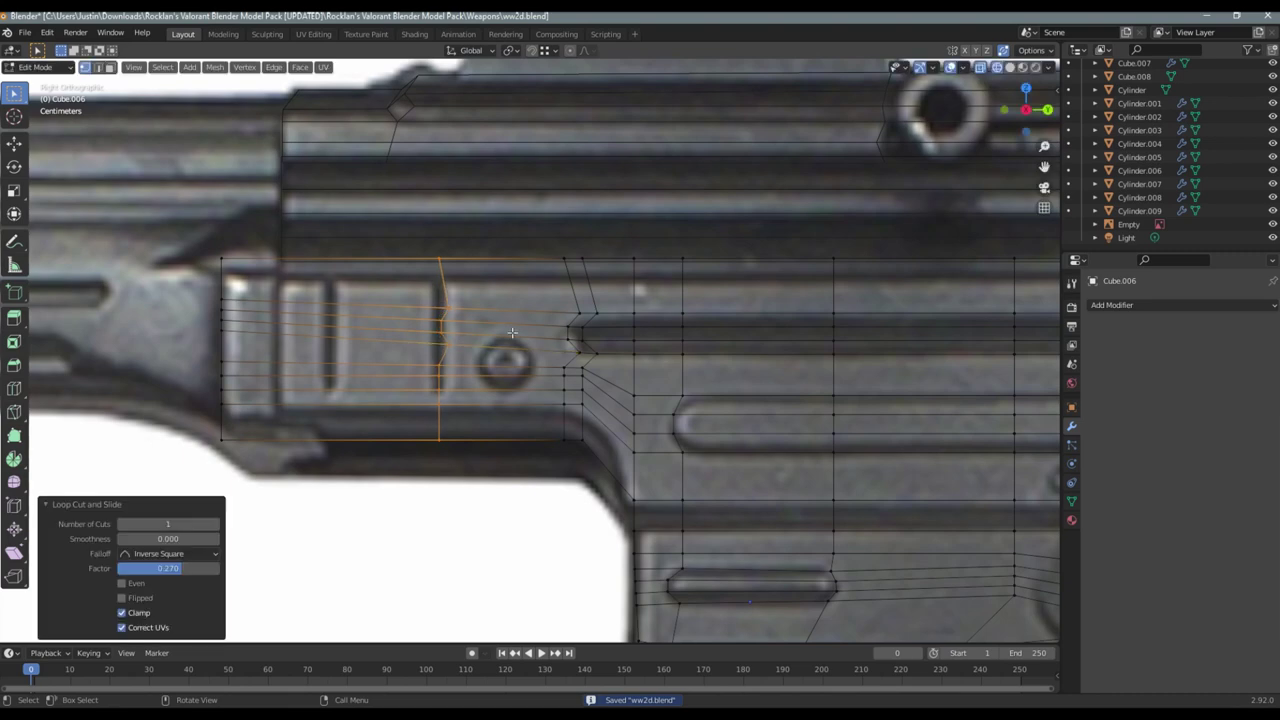
key(s)
key(y)
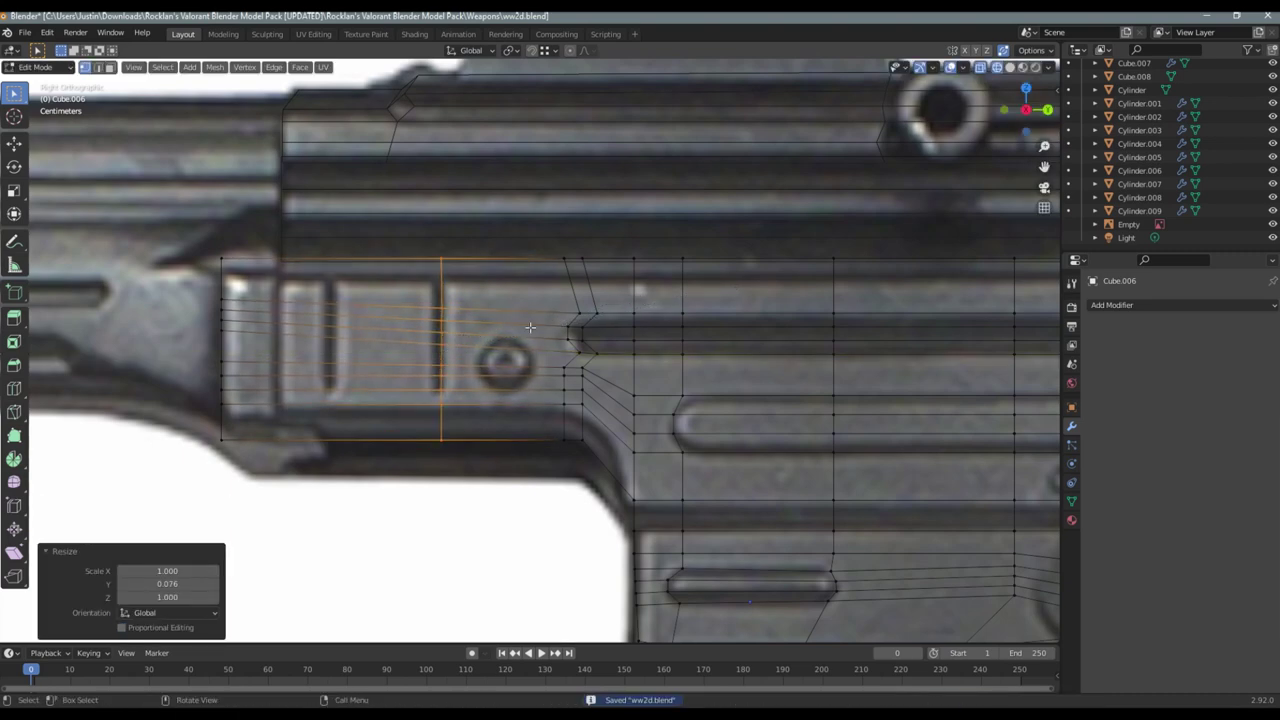
click(500, 334)
key(g)
key(y)
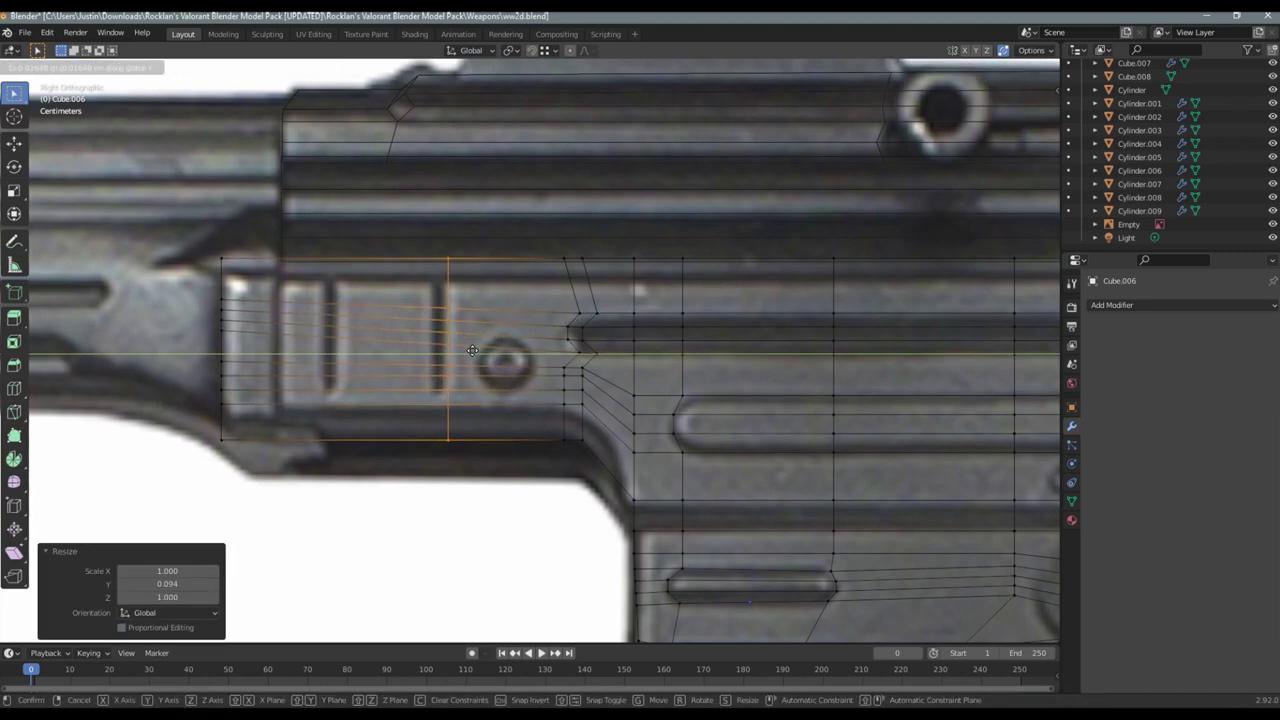
click(505, 334)
Add two more edge loops slid to the edges of the rear groove
key(ctrl+s)
key(ctrl+r)
drag(399, 304, 482, 300)
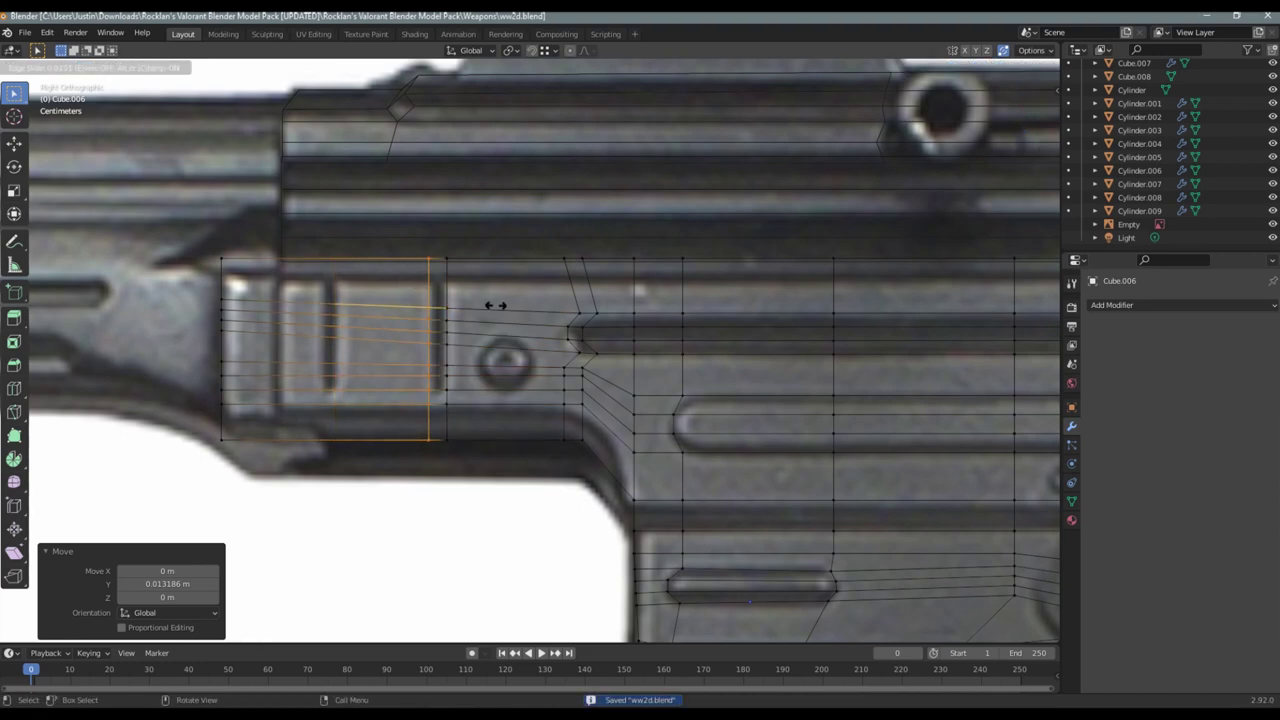
click(496, 305)
key(ctrl+r)
mouse_move(337, 305)
mouse_down()
mouse_move(350, 313)
mouse_move(280, 308)
mouse_up()
Extrude the receiver's rear end faces in place and scale them
drag(198, 224, 281, 454)
key(s)
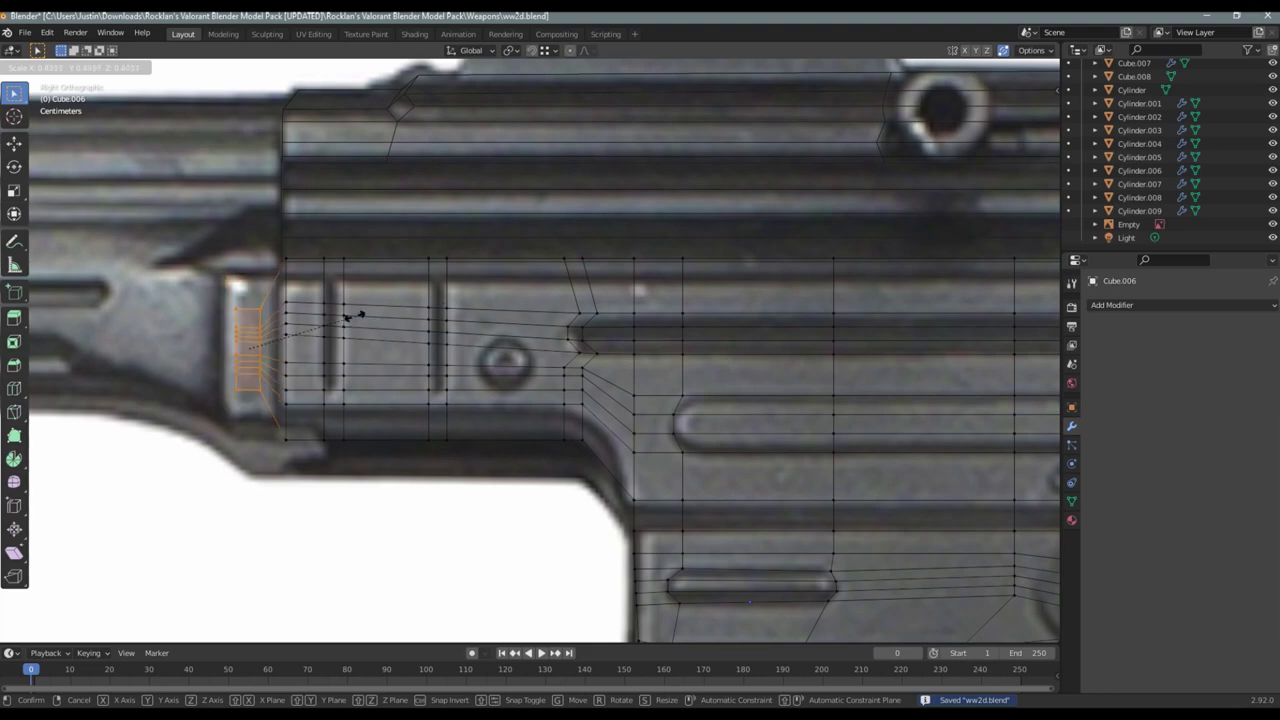
right_click(396, 309)
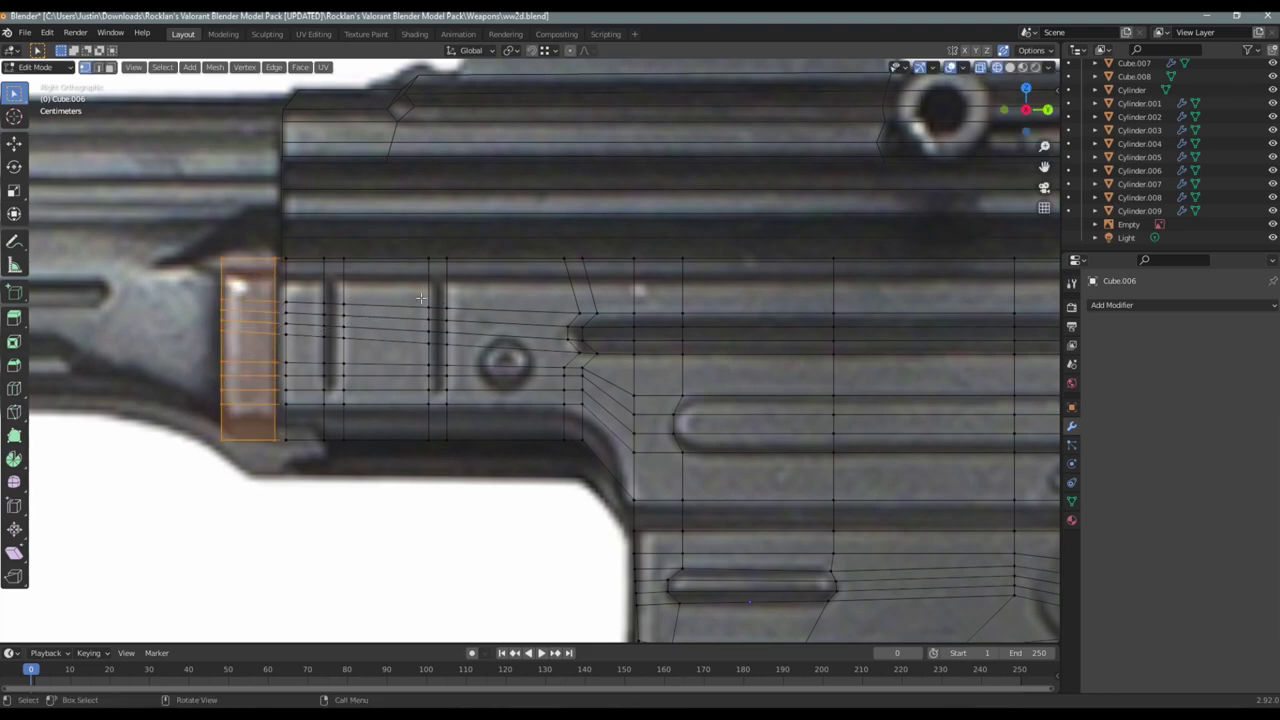
key(e)
right_click(421, 298)
key(s)
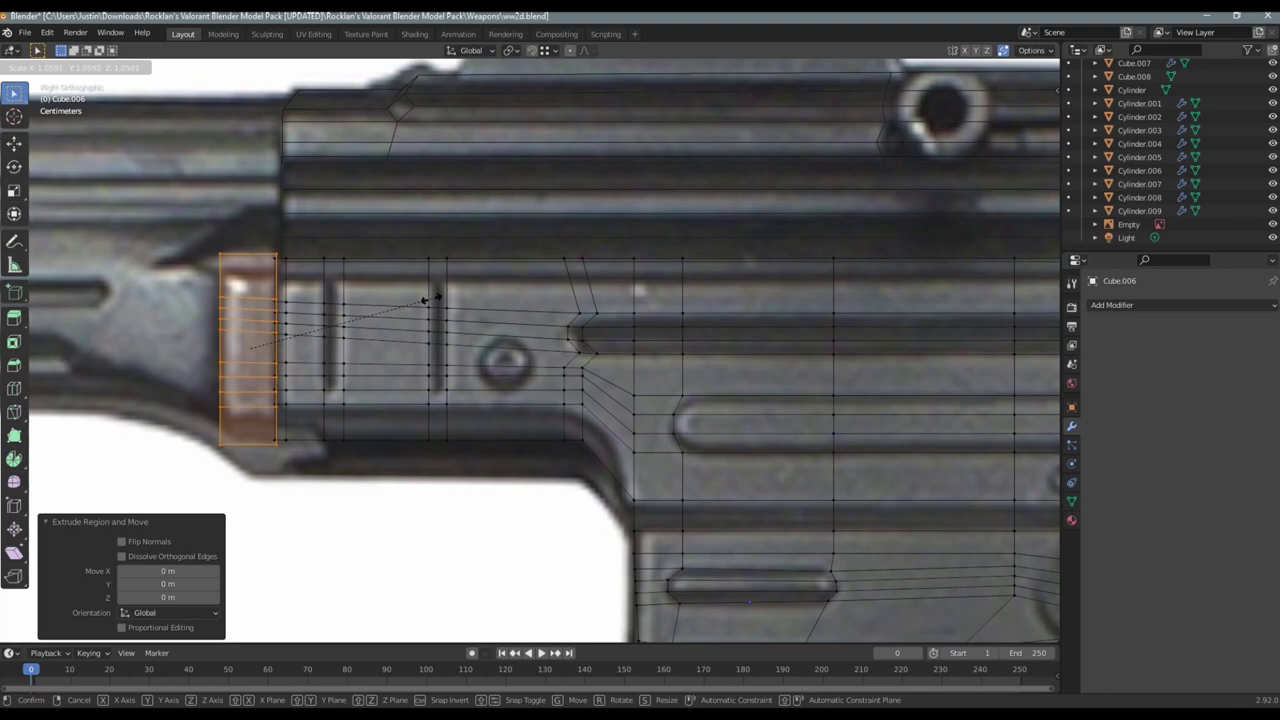
click(428, 298)
Move the rear end edge loop along Y into position
alt+click(269, 268)
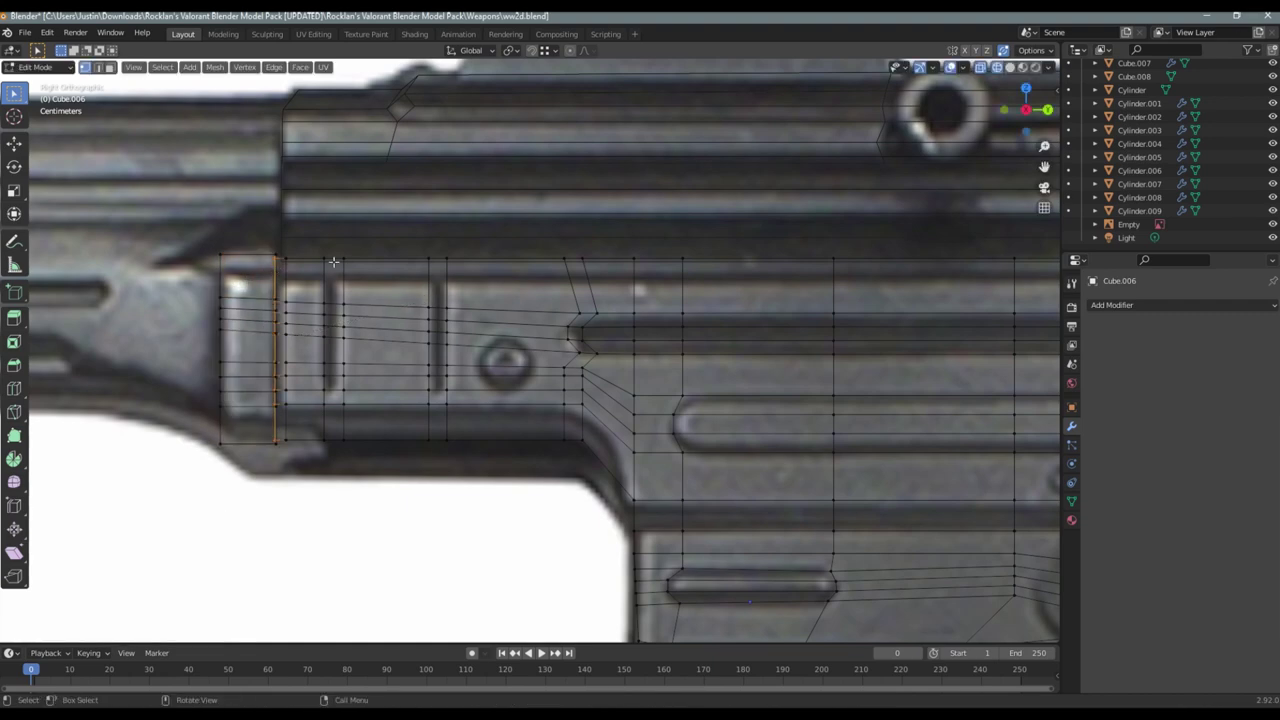
key(g)
key(y)
click(520, 234)
key(s)
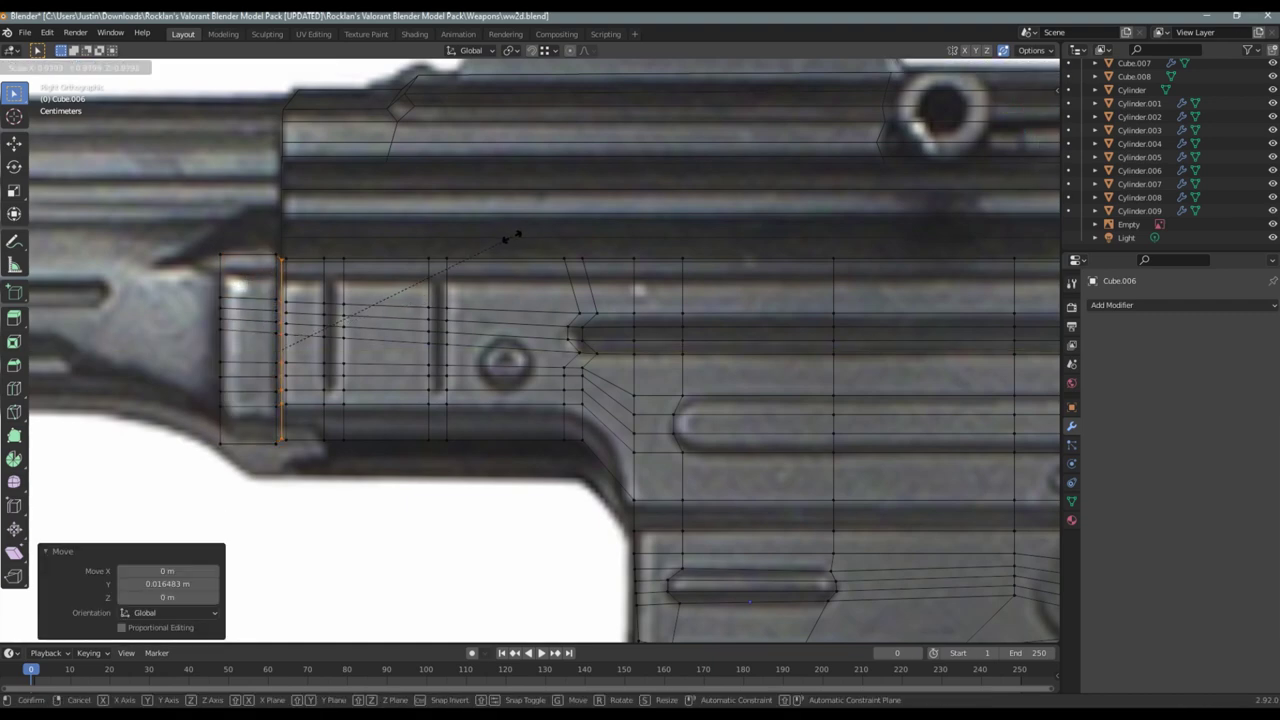
key(g)
key(y)
click(493, 242)
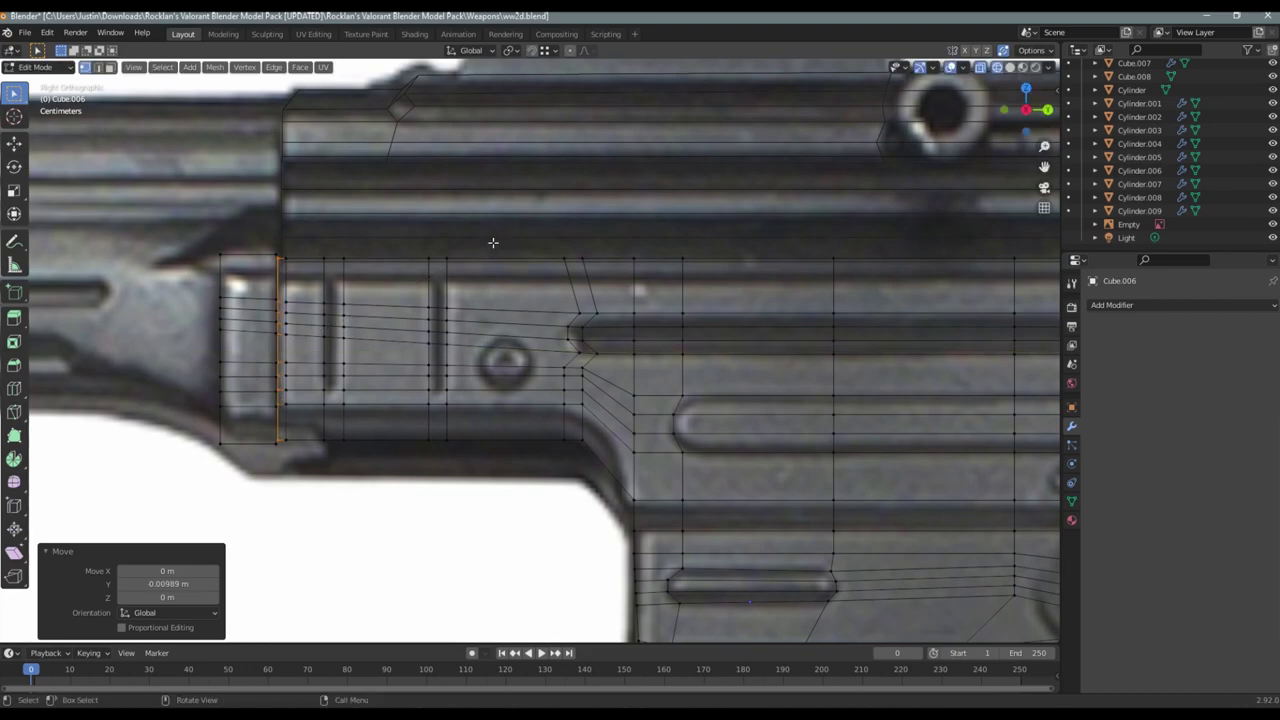
Scale the end-cap edge loop to 0.845 and save
scroll(168, 343, up, 4)
alt+click(400, 162)
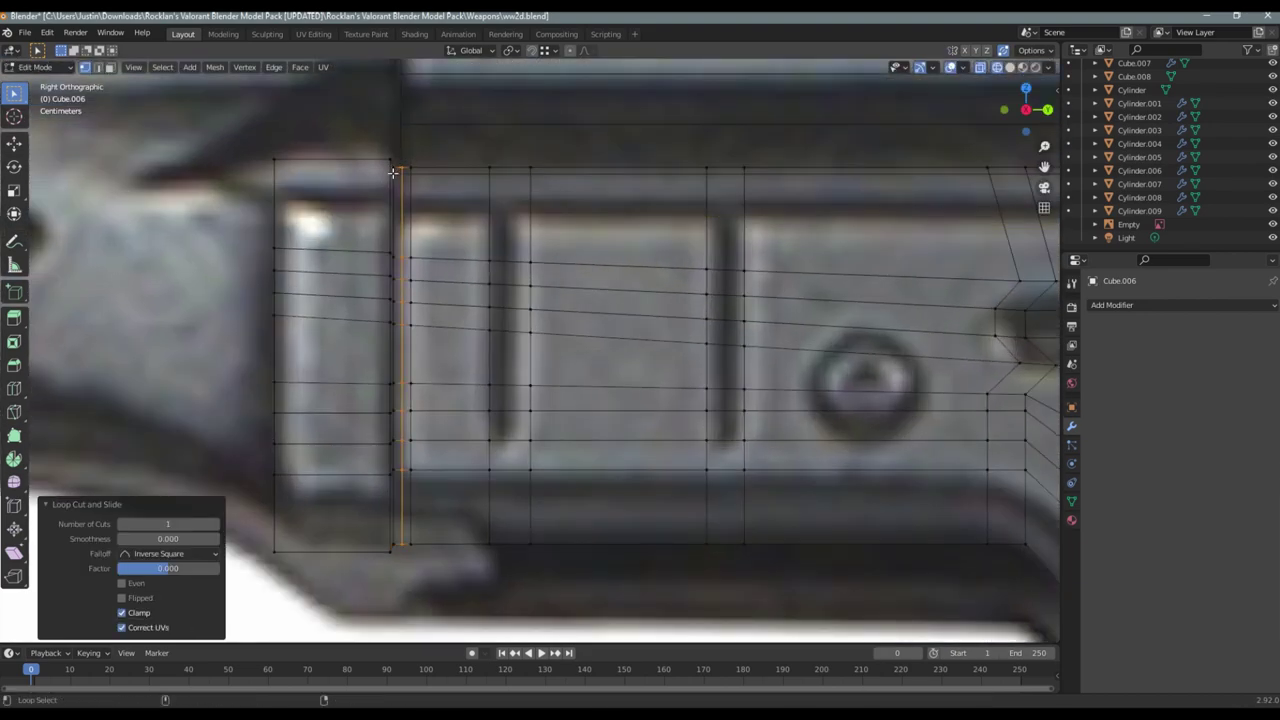
key(s)
click(480, 170)
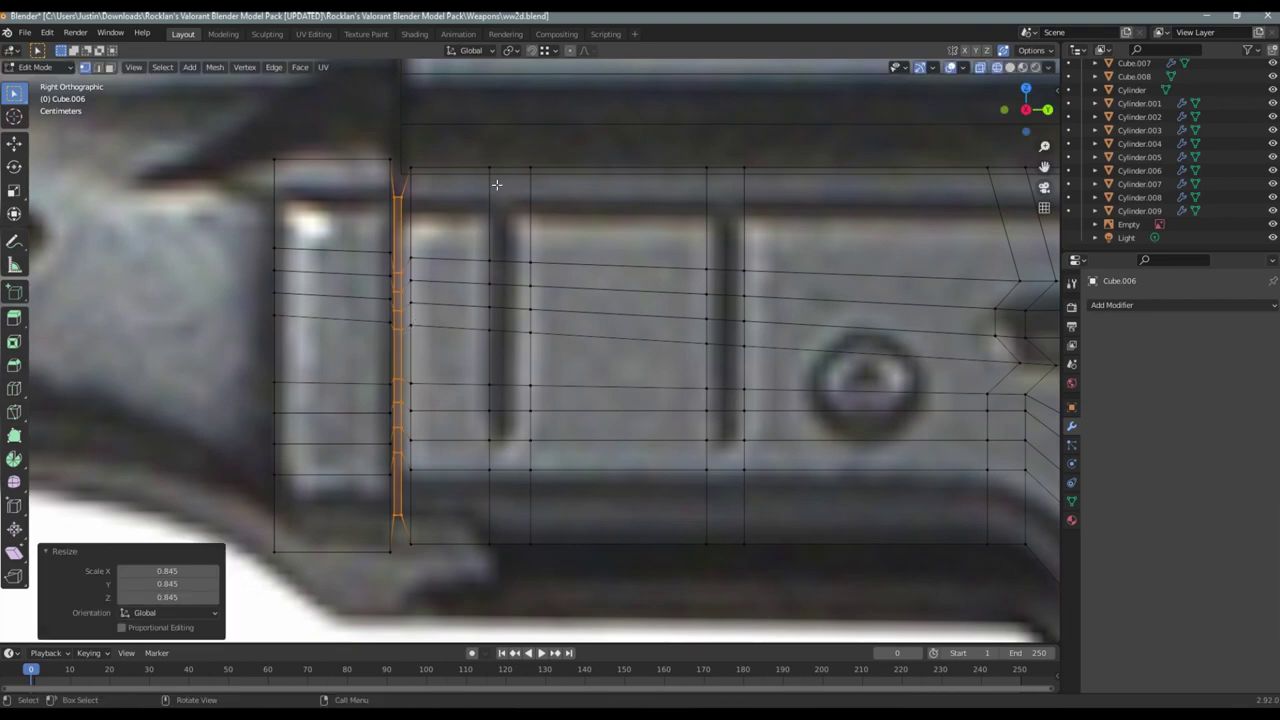
key(ctrl+s)
alt+click(510, 500)
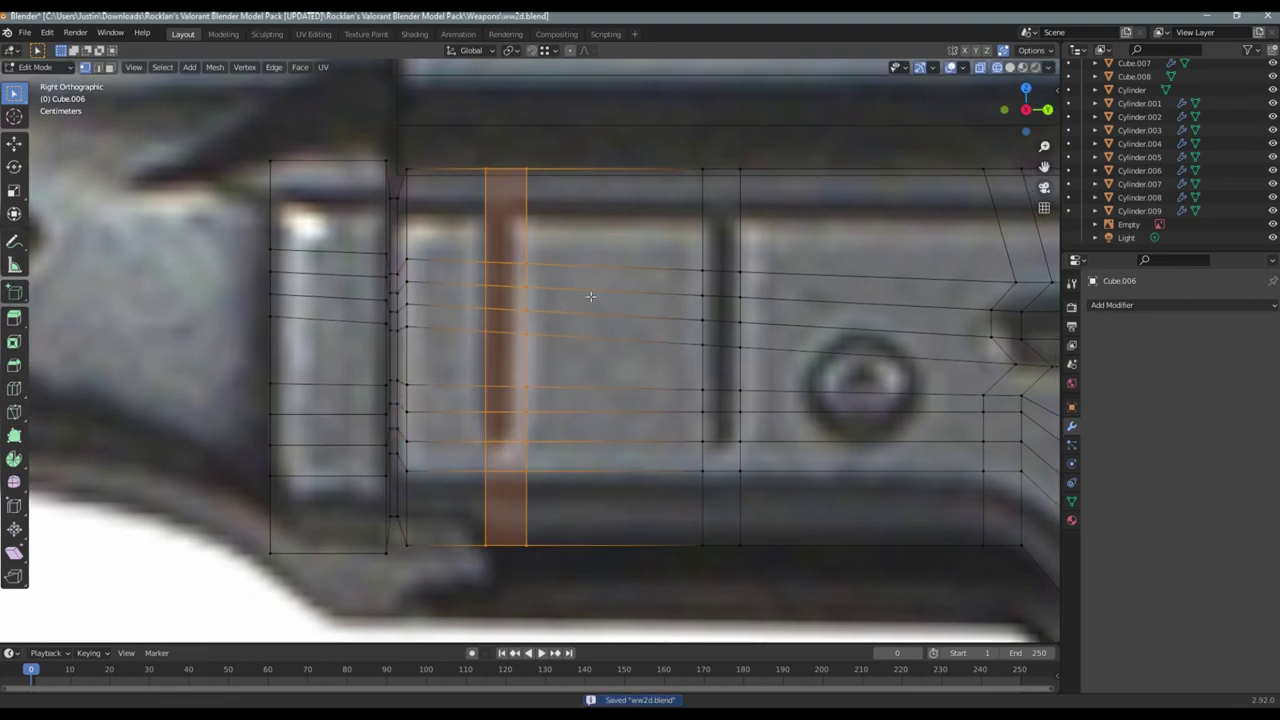
Select the two groove face columns at the rear of the receiver side
shift+middle_drag(567, 279, 448, 322)
mouse_move(546, 172)
shift+mouse_down()
mouse_move(698, 598)
mouse_move(352, 482)
shift+mouse_up()
key(ctrl+s)
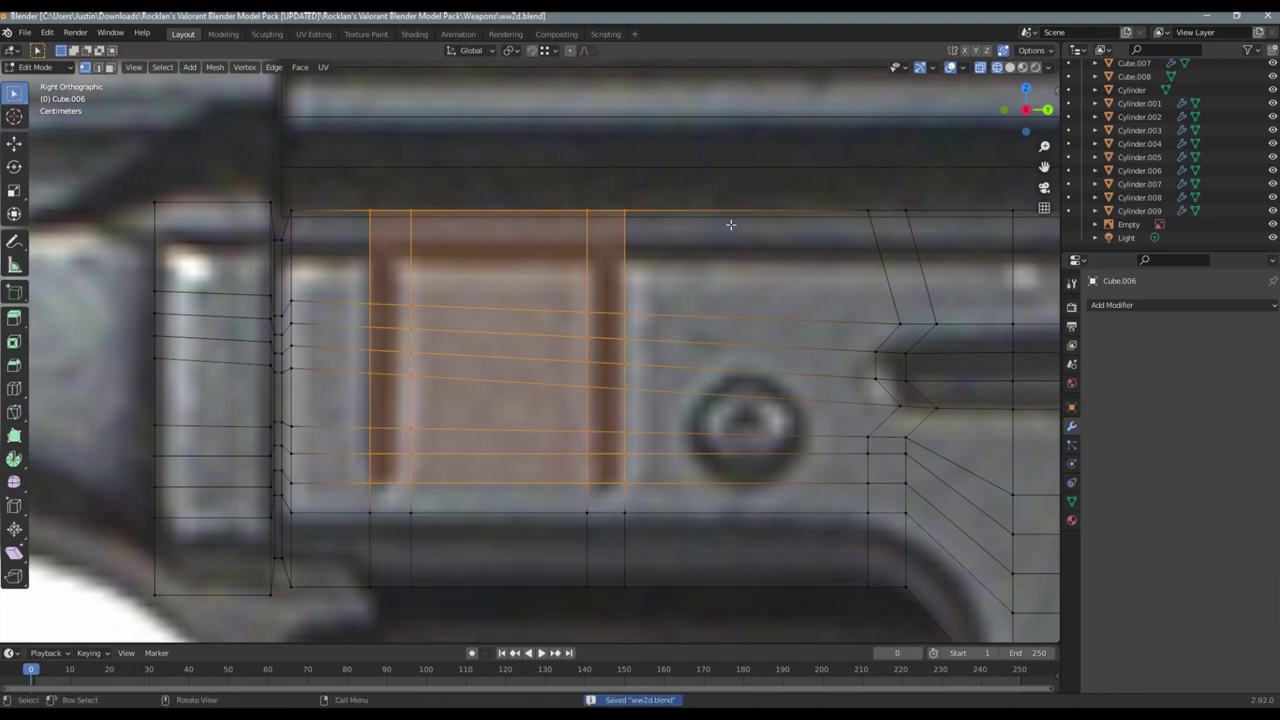
click(98, 67)
drag(341, 180, 414, 488)
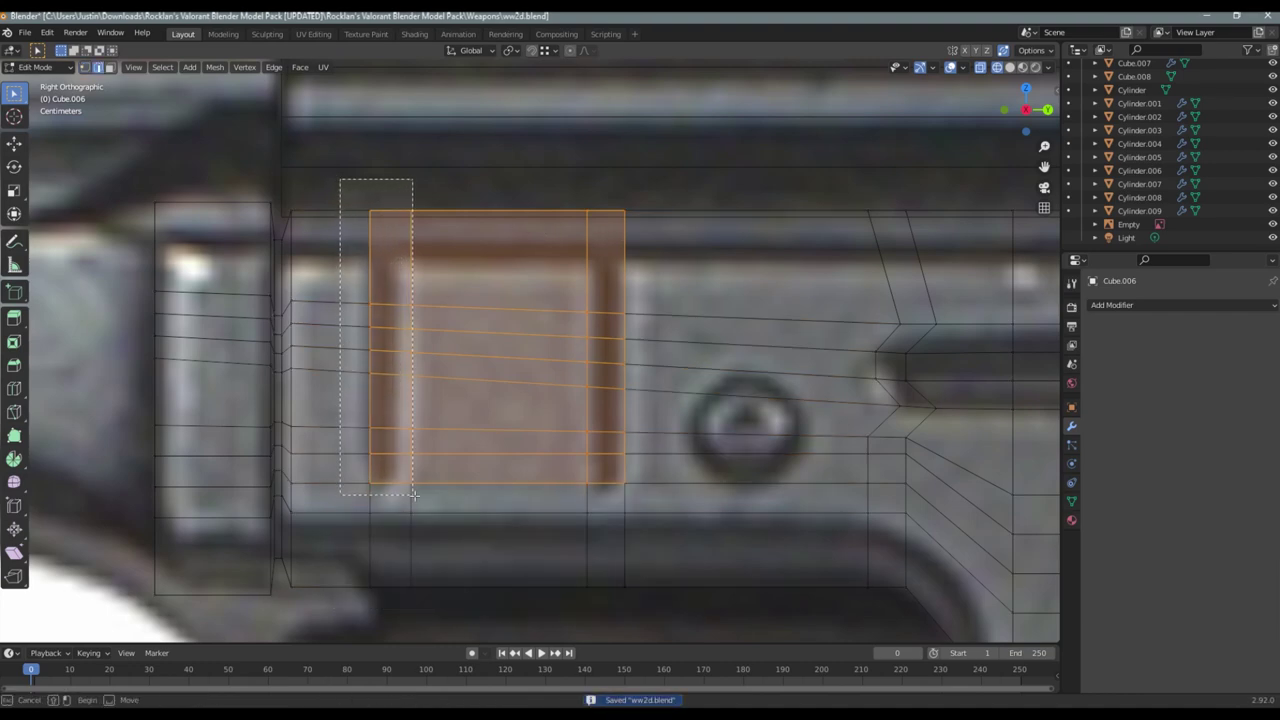
shift+drag(568, 180, 672, 514)
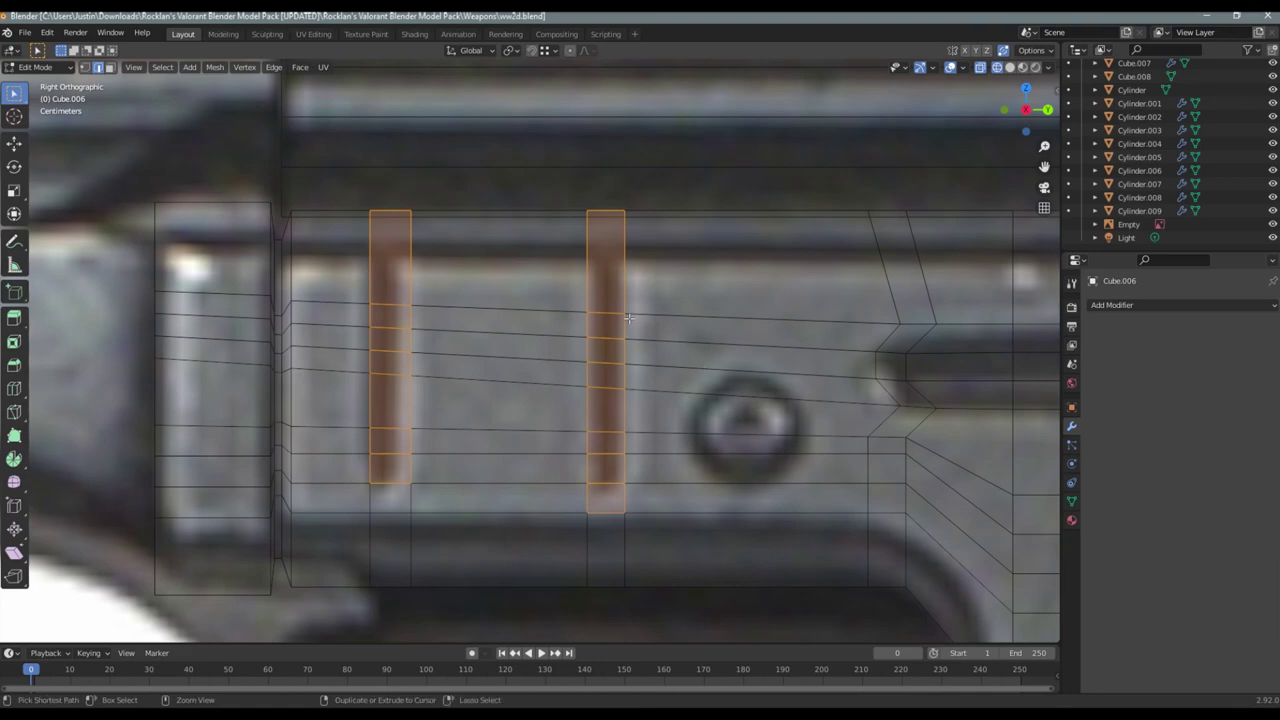
drag(563, 485, 634, 518)
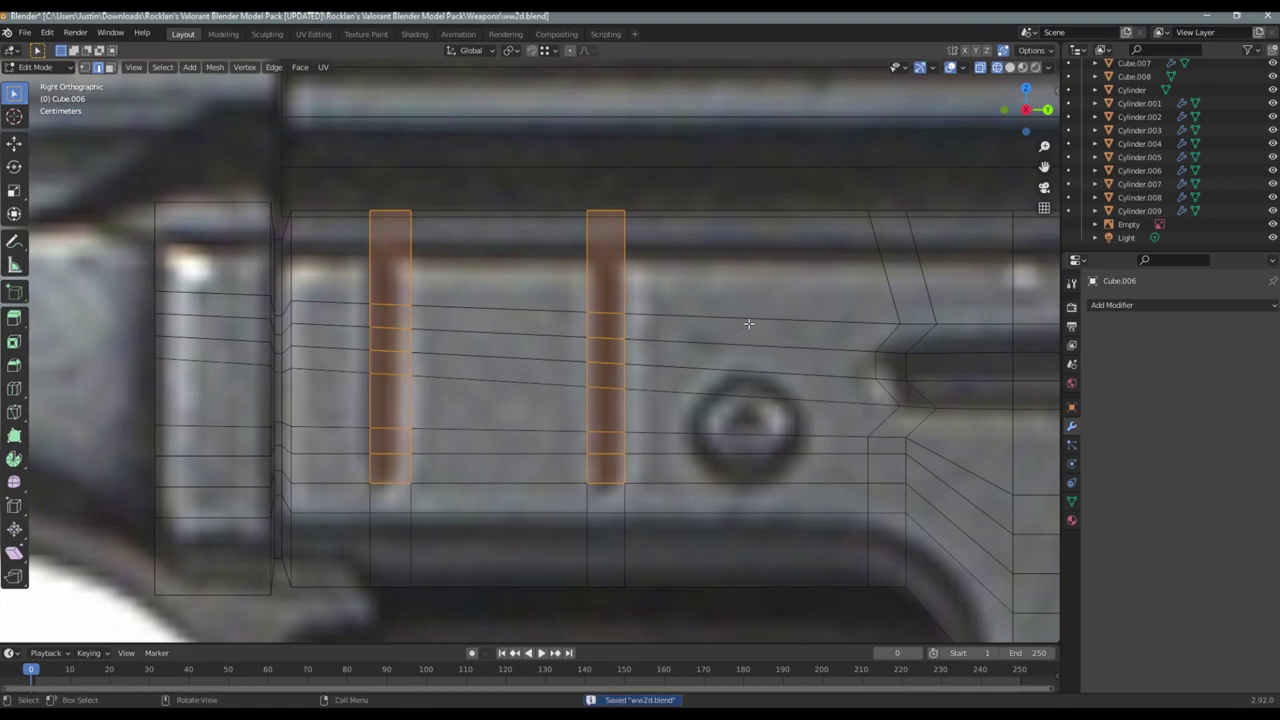
Extrude the grooves, scale along Z and to 0.598 along X, move along Z, and save
key(e)
key(Escape)
key(s)
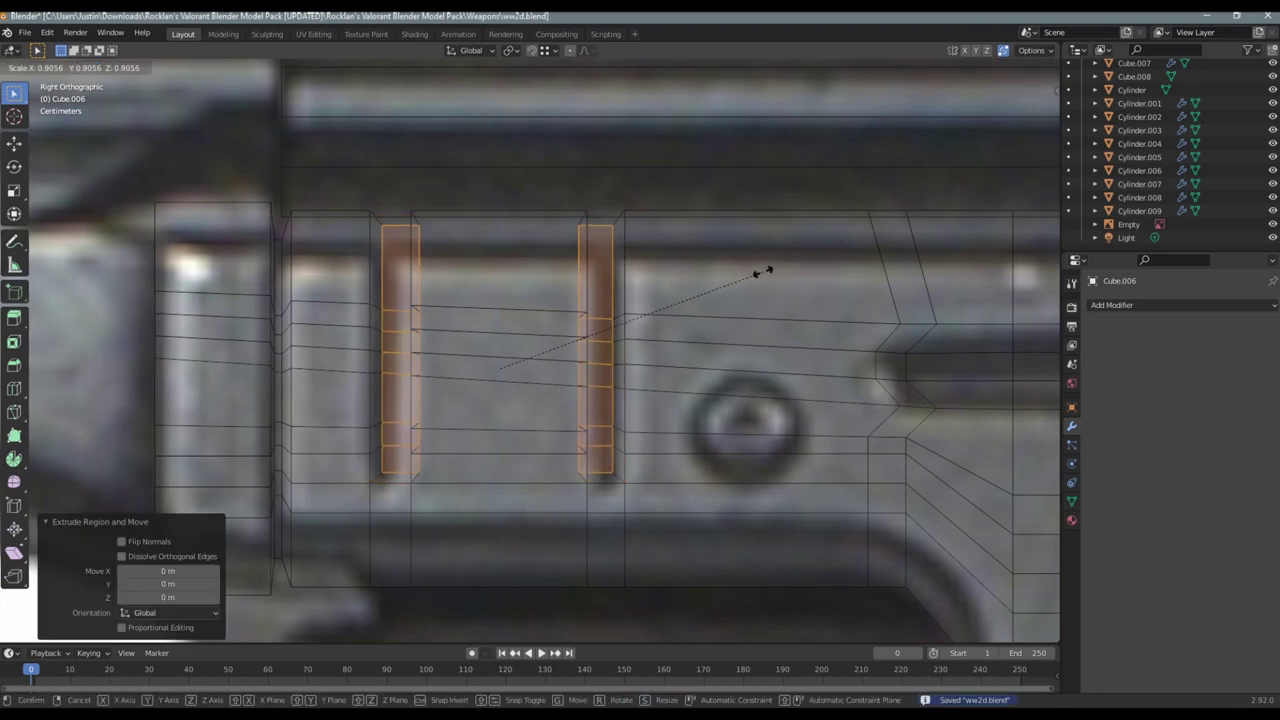
key(z)
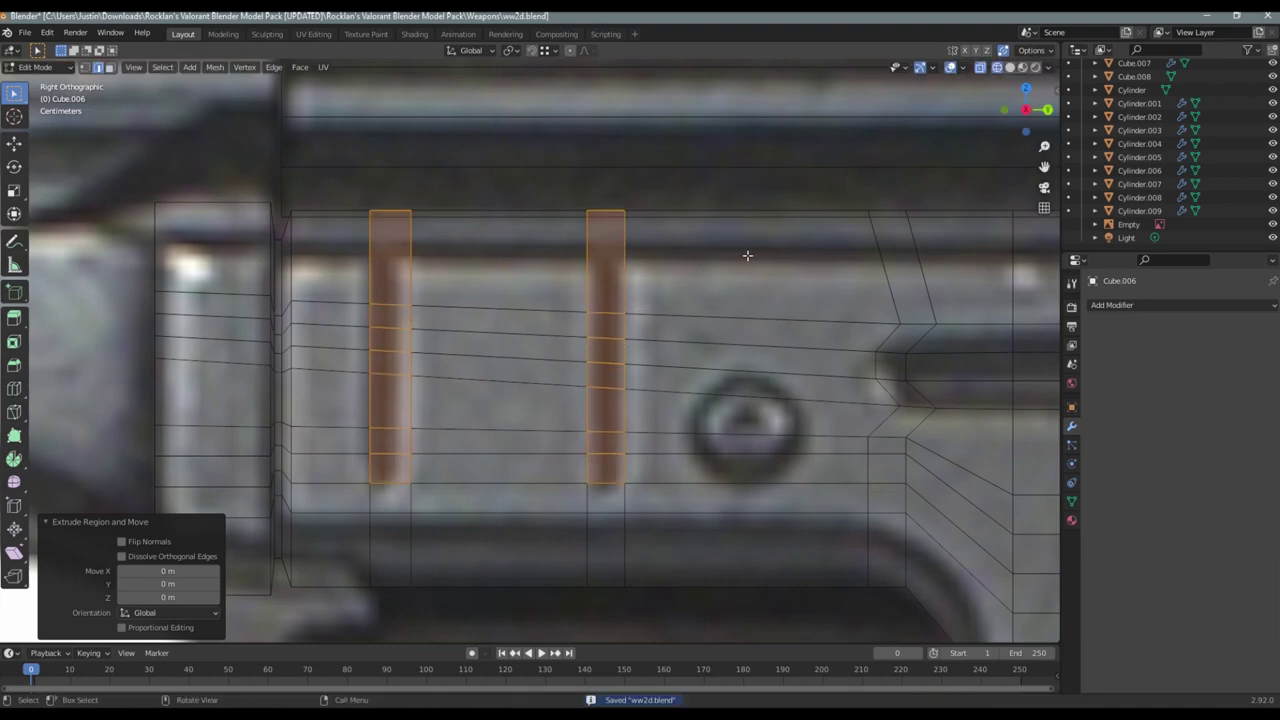
click(752, 222)
key(s)
key(x)
click(712, 257)
key(g)
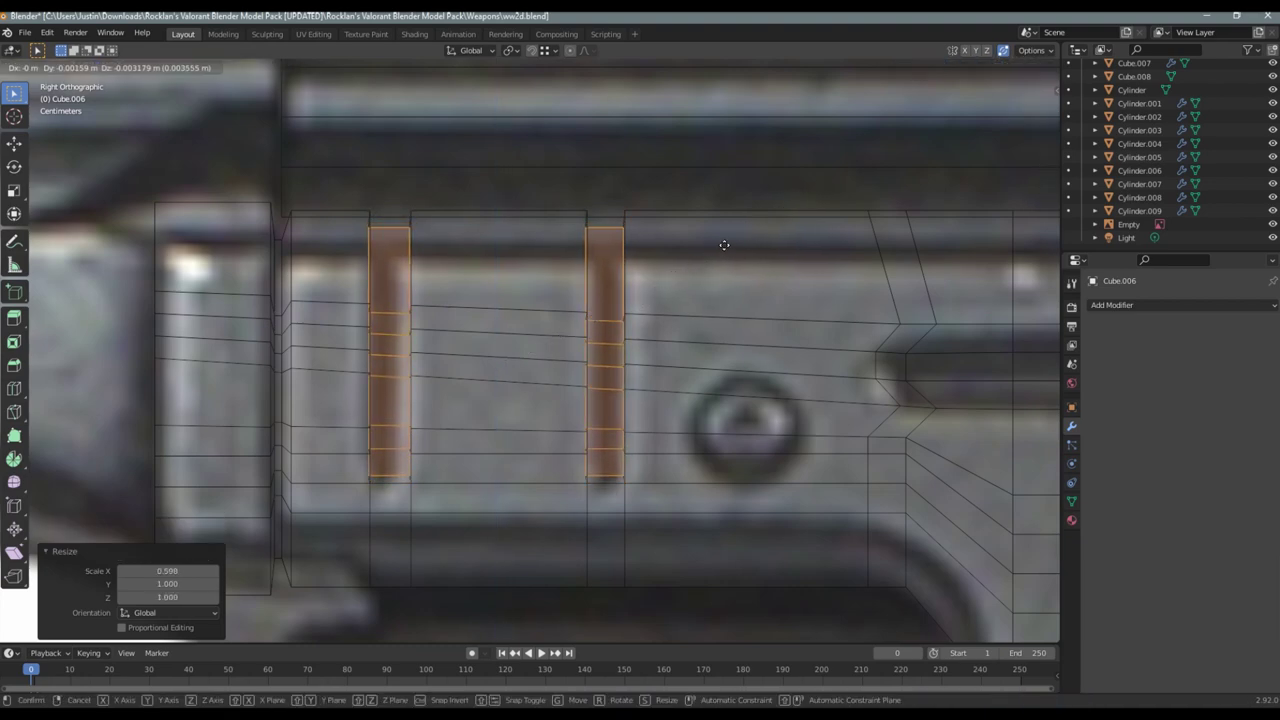
key(z)
click(728, 259)
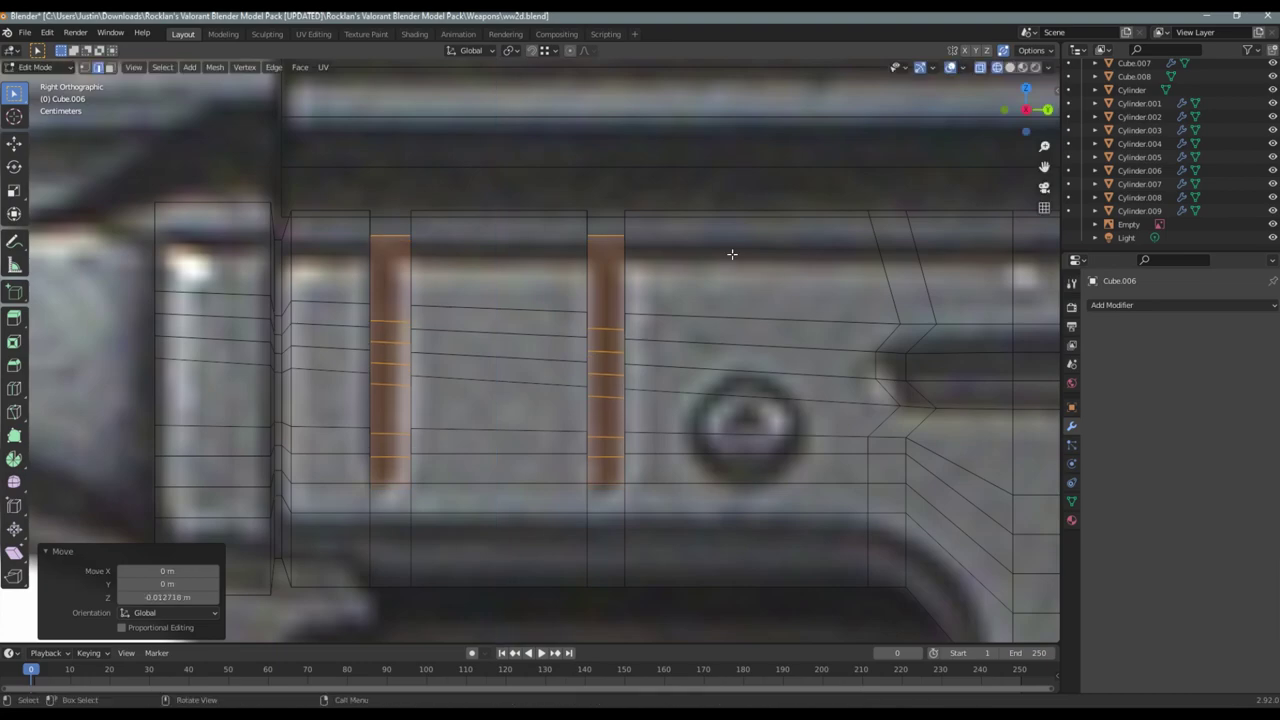
key(ctrl+s)
Orbit around the receiver to inspect the grooves, then return to Right view
middle_drag(731, 251, 777, 235)
scroll(626, 260, down, 5)
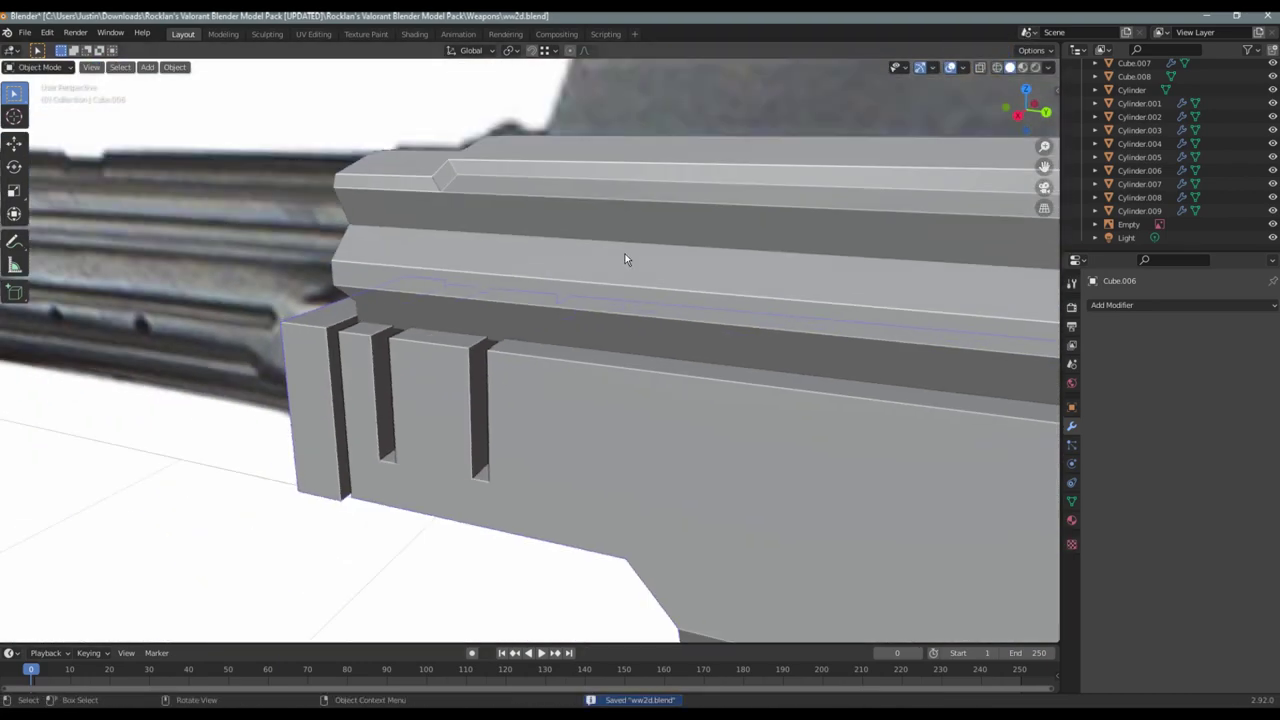
key(Tab)
scroll(590, 261, down, 3)
middle_drag(675, 285, 590, 309)
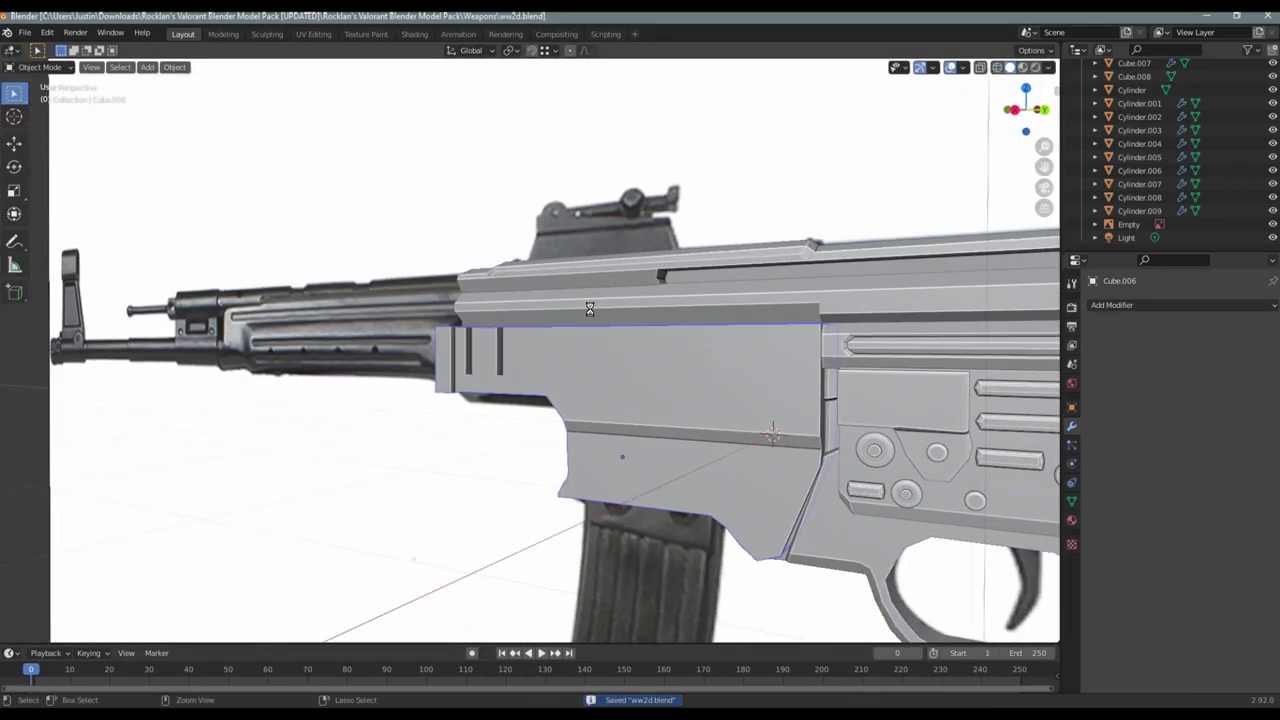
click(1014, 107)
Enable X-ray and select the four rounded slot faces on the receiver side
click(997, 66)
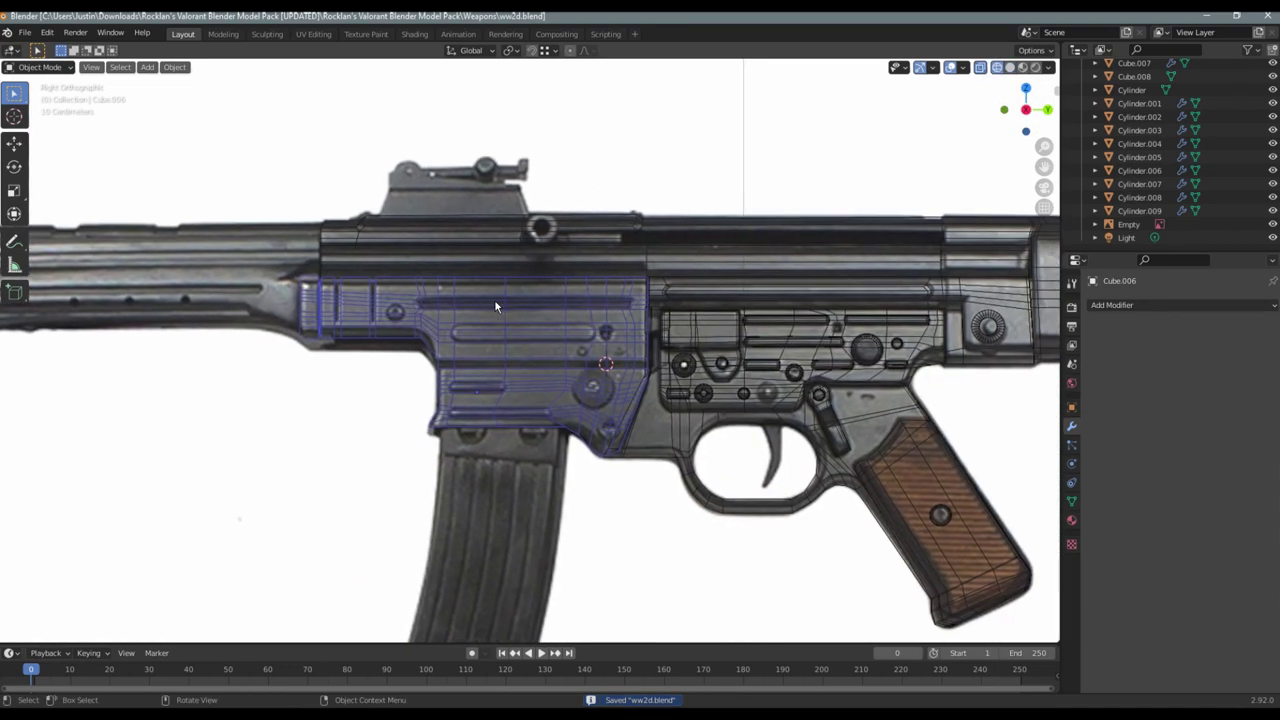
key(Tab)
scroll(336, 255, up, 4)
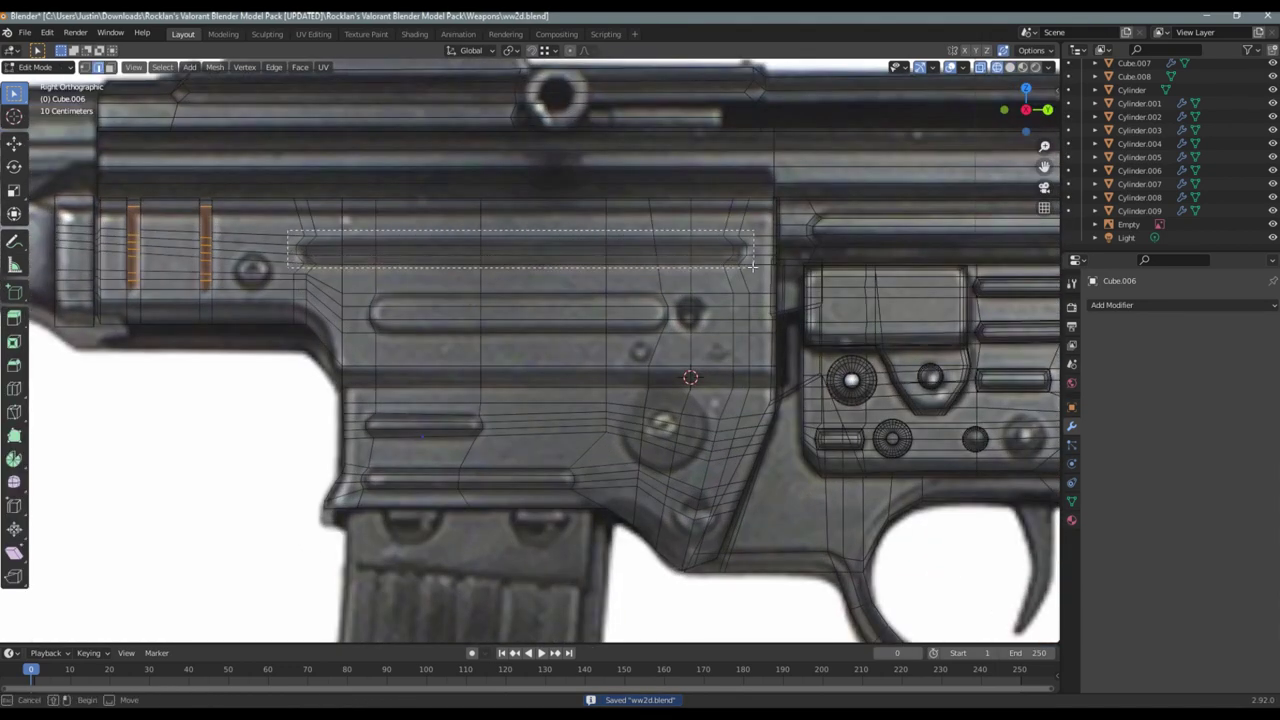
alt+click(440, 262)
alt+shift+click(372, 305)
shift+scroll(366, 300, down, 4)
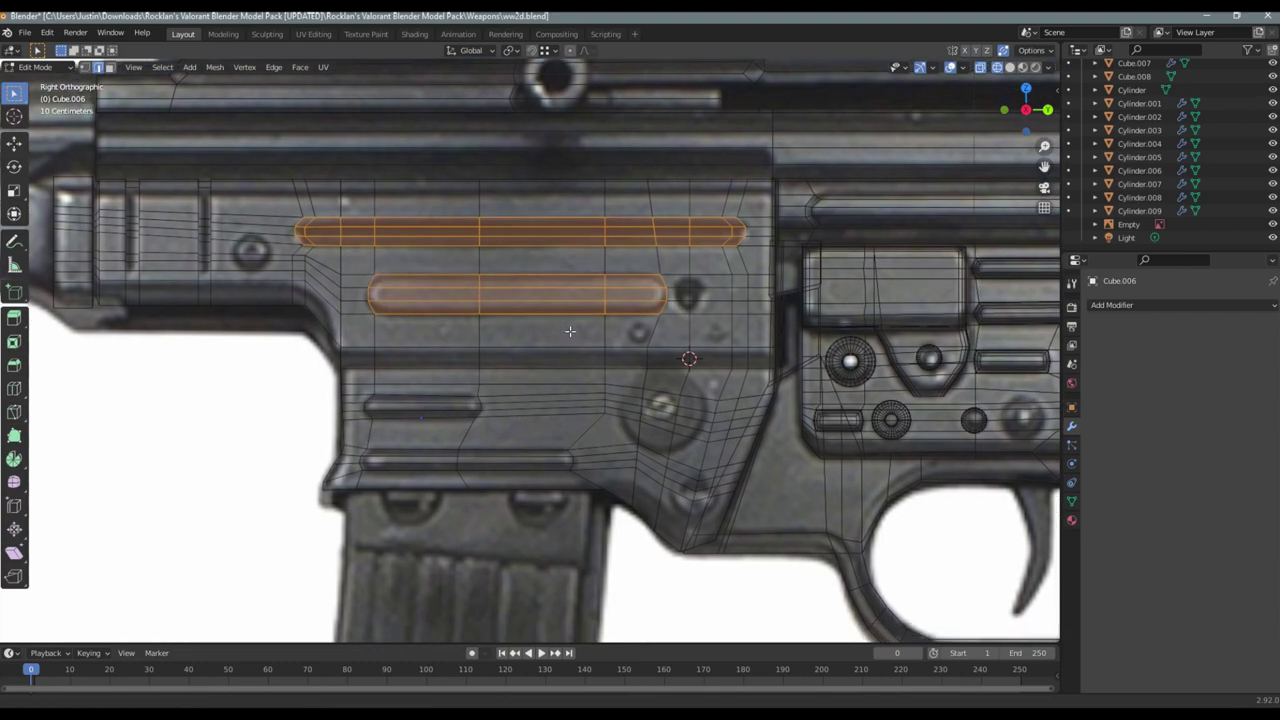
mouse_move(372, 313)
mouse_down()
mouse_move(558, 339)
mouse_move(624, 326)
mouse_up()
key(ctrl+z)
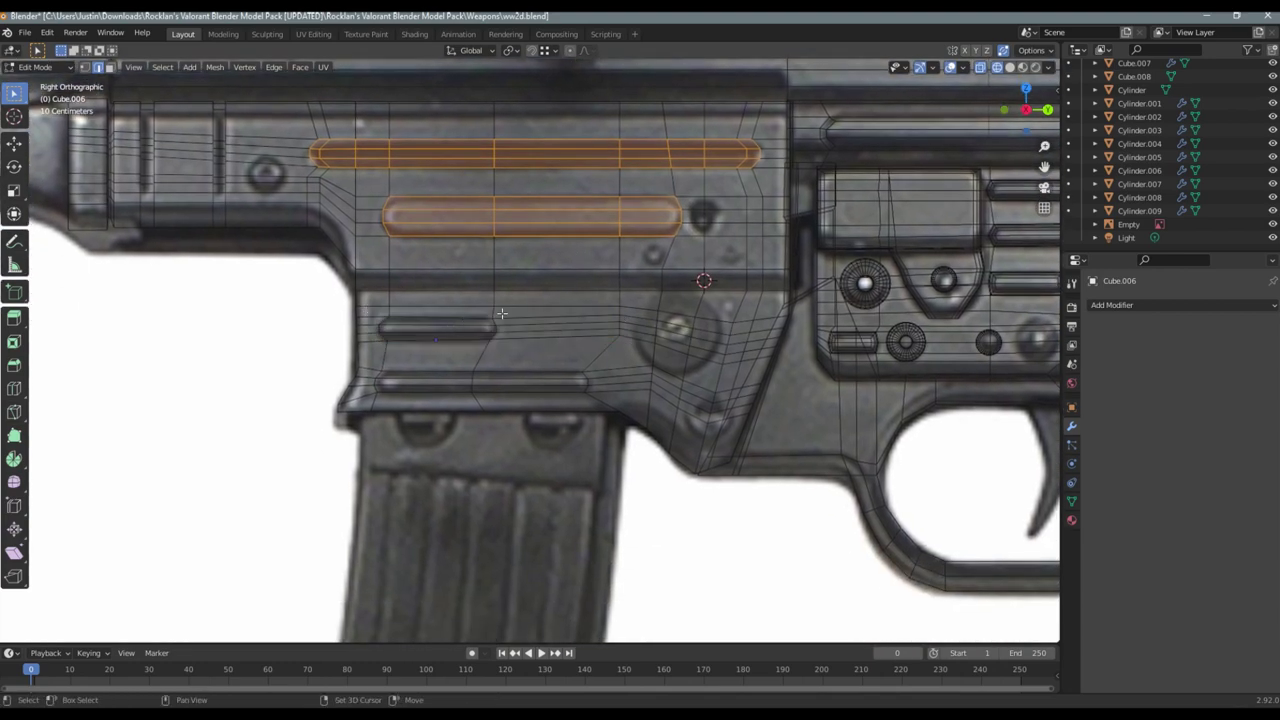
mouse_move(502, 313)
shift+mouse_down()
mouse_move(368, 348)
mouse_move(604, 398)
shift+mouse_up()
shift+scroll(693, 217, up, 2)
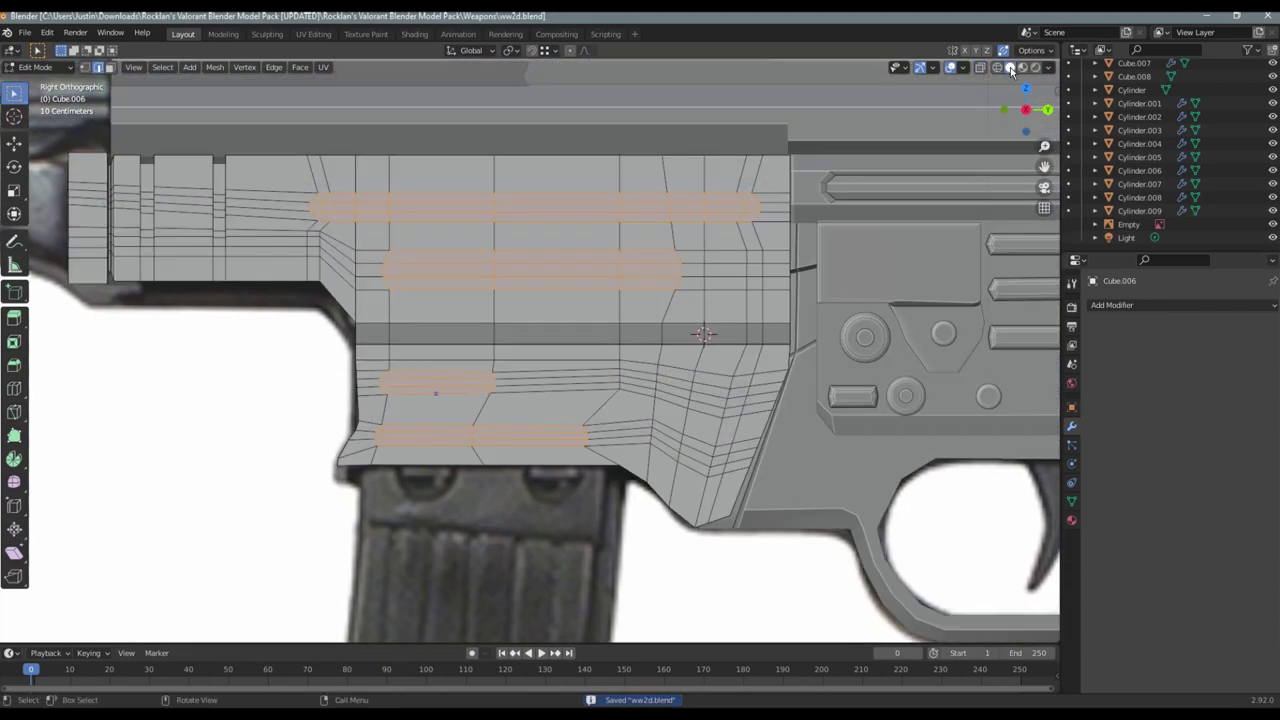
Extrude the four slot faces and scale them along X
middle_drag(984, 82, 849, 294)
key(e)
key(s)
key(x)
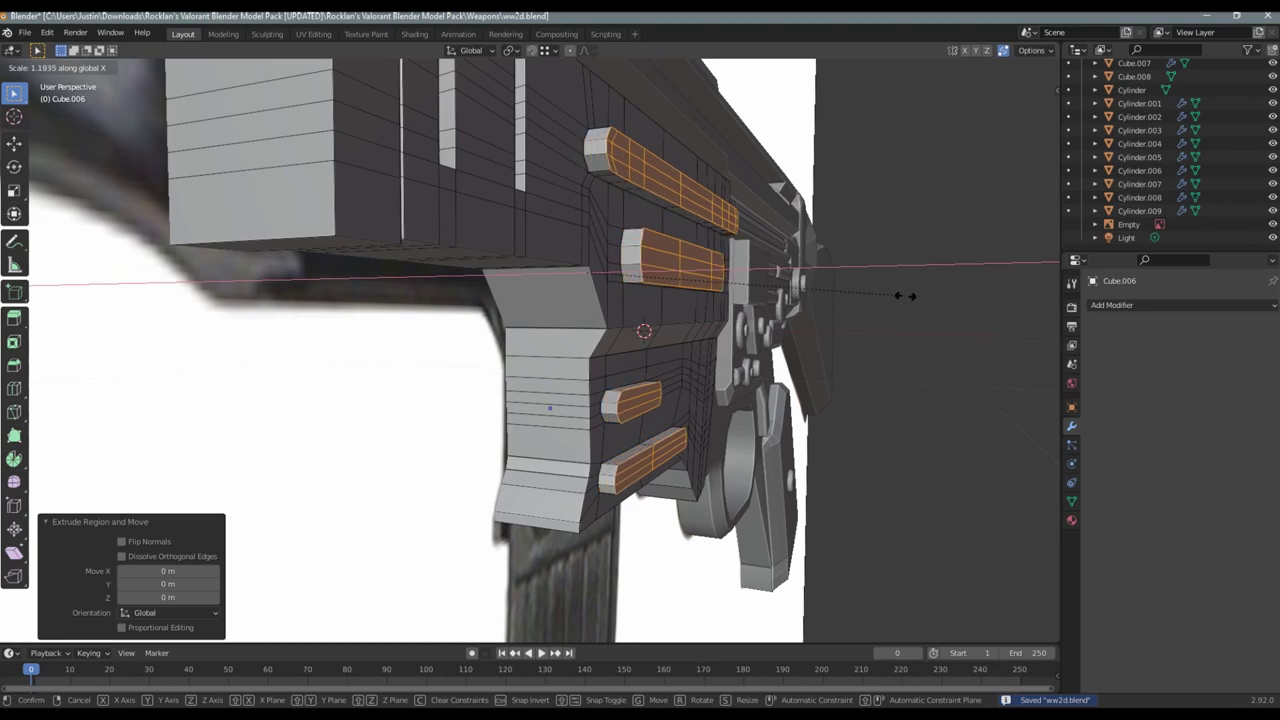
click(894, 288)
Drop a trial bevel, keep the raised slot extrusion, save, and clear the selection
key(ctrl+b)
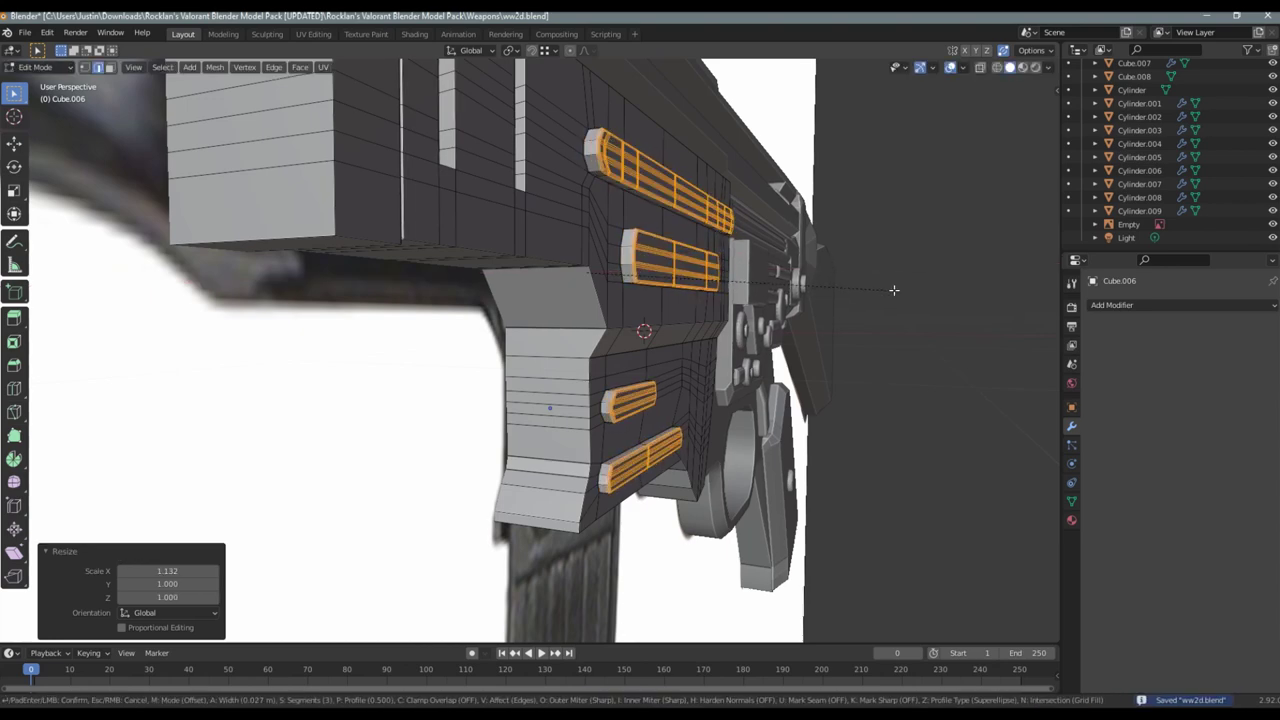
key(Escape)
key(ctrl+z)
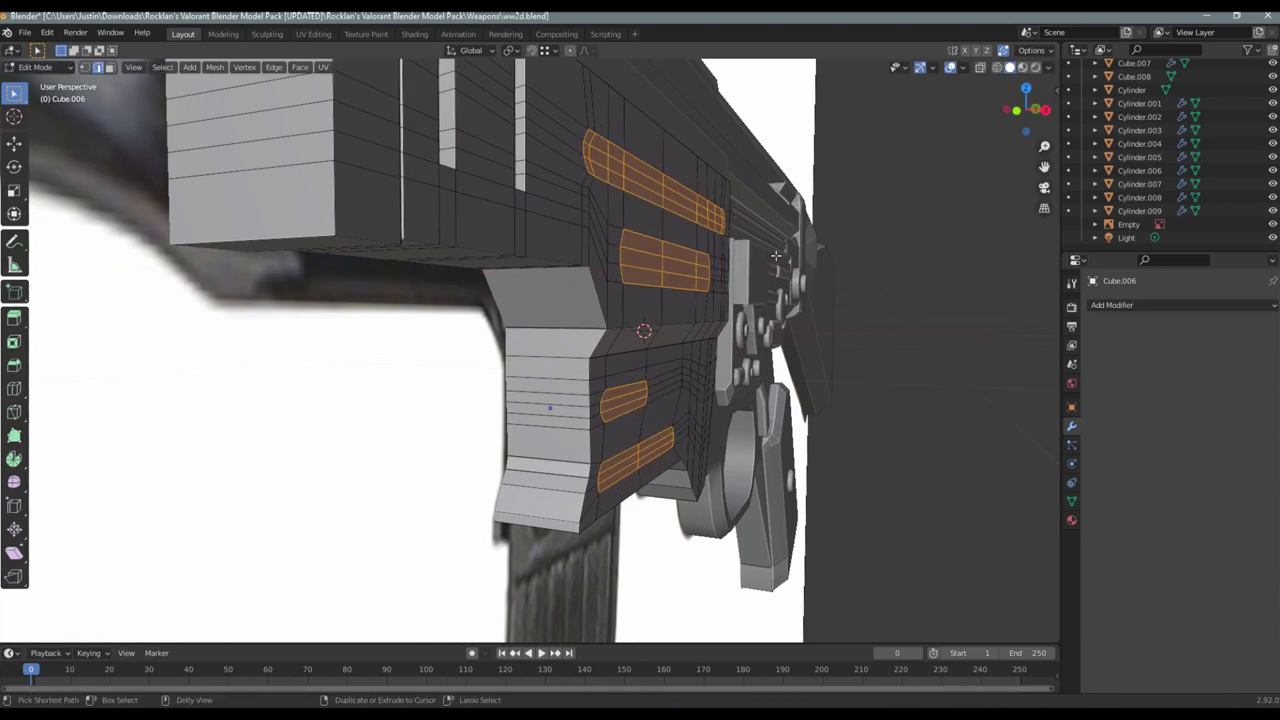
key(ctrl+shift+z)
key(ctrl+s)
key(alt+a)
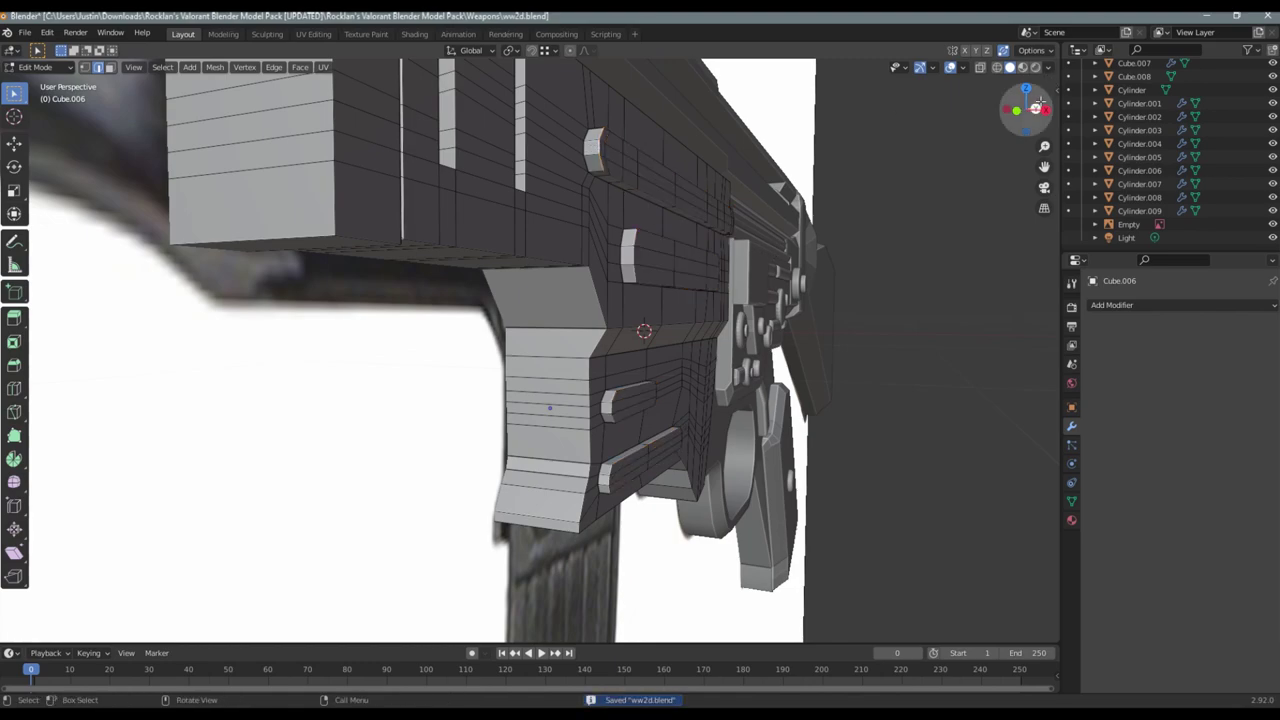
click(1040, 107)
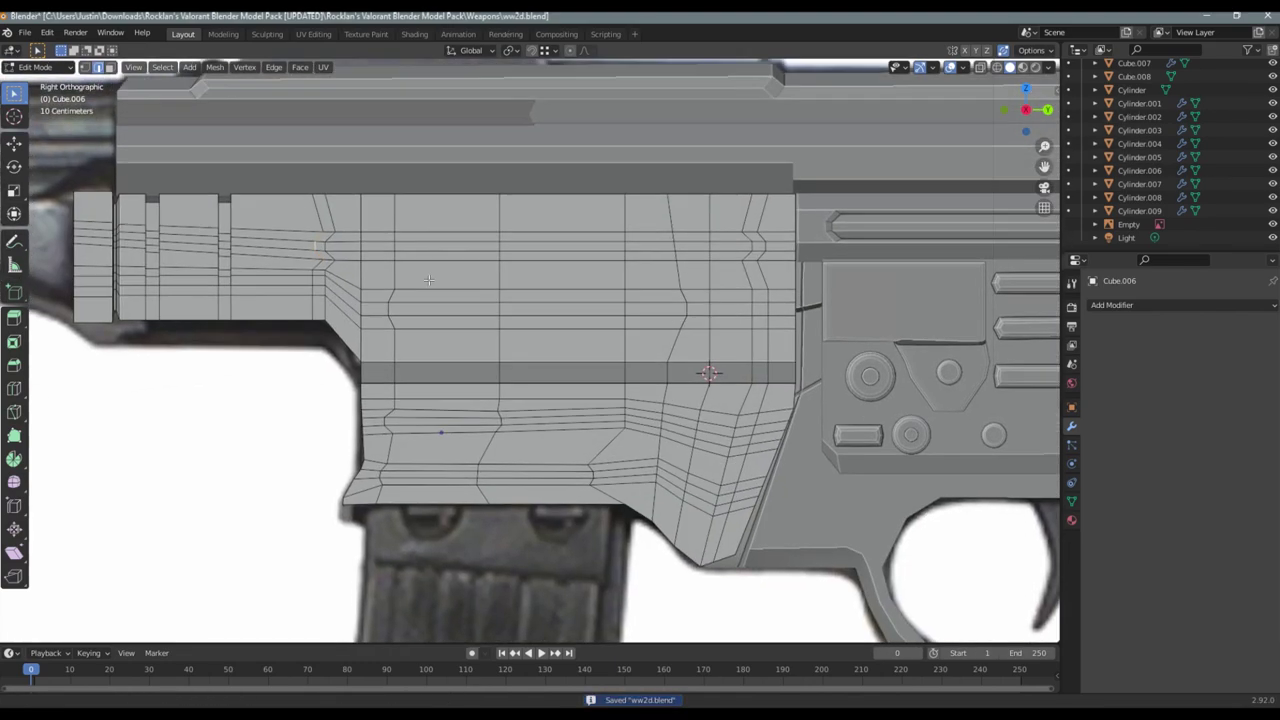
Bevel the edge loops of the four raised receiver bars on Cube.006 and save ww2d.blend
middle_drag(424, 229, 313, 378)
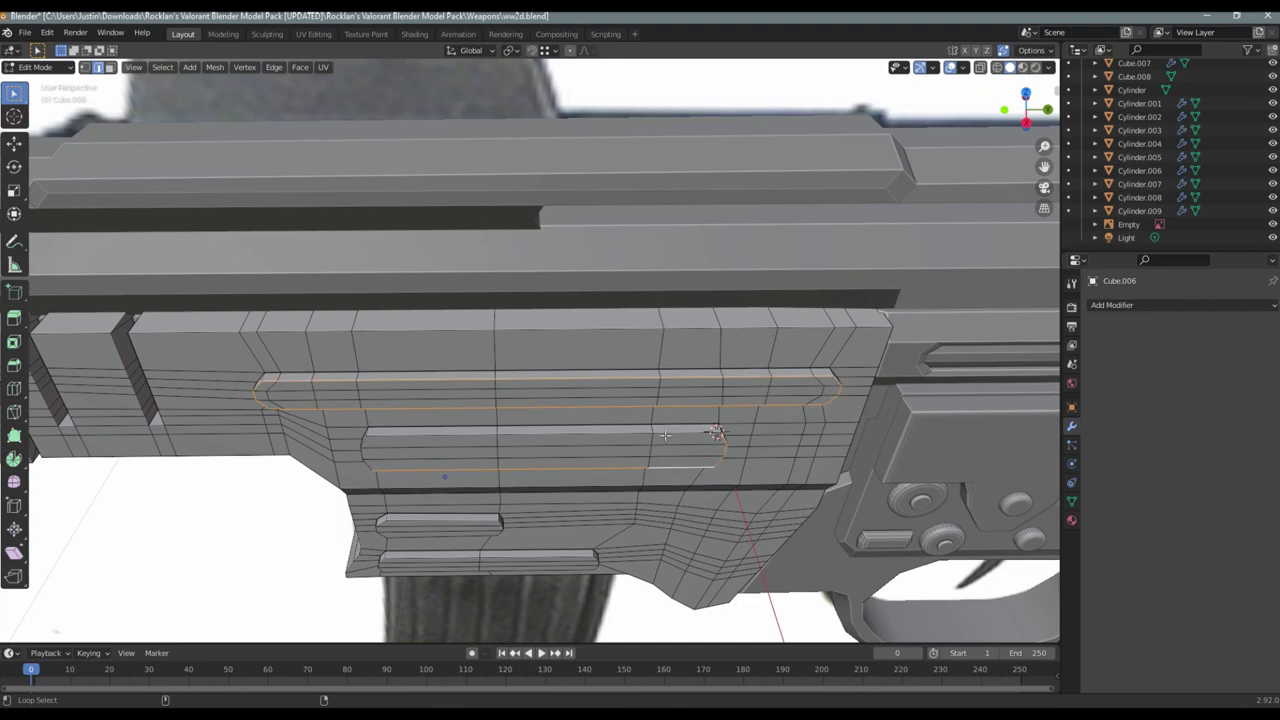
scroll(365, 441, up, 3)
scroll(430, 400, up, 3)
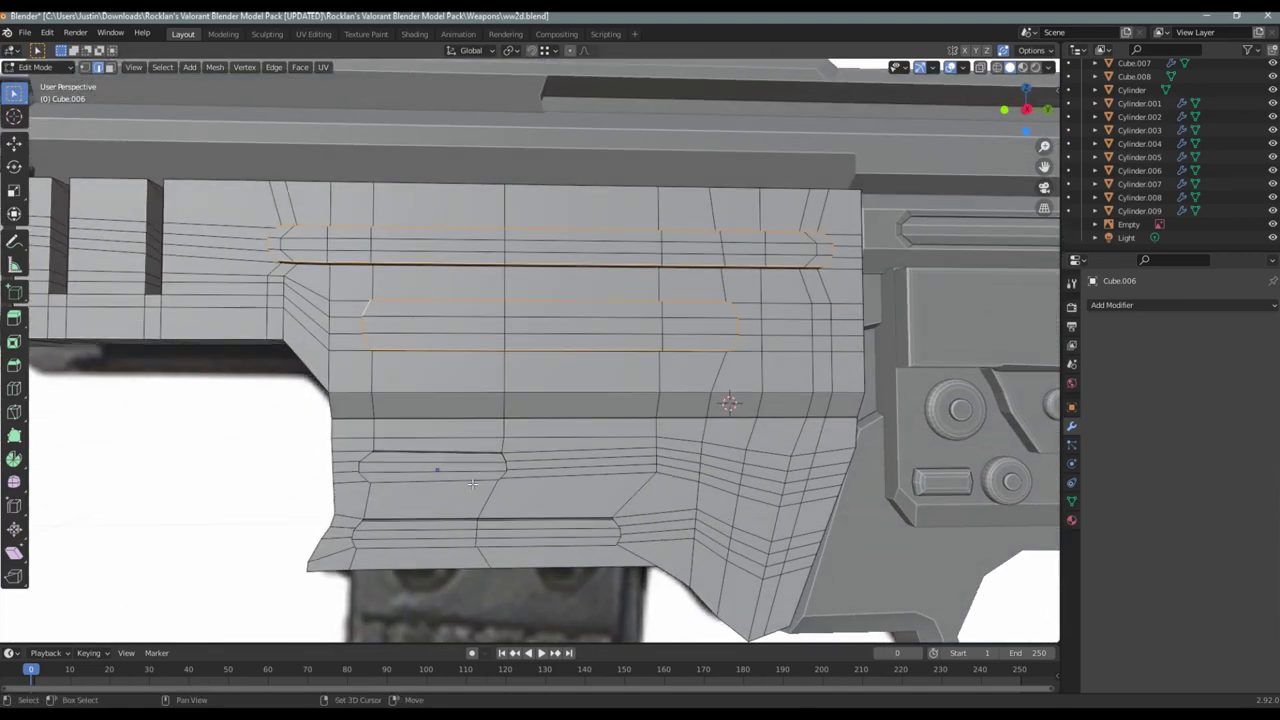
scroll(500, 364, up, 3)
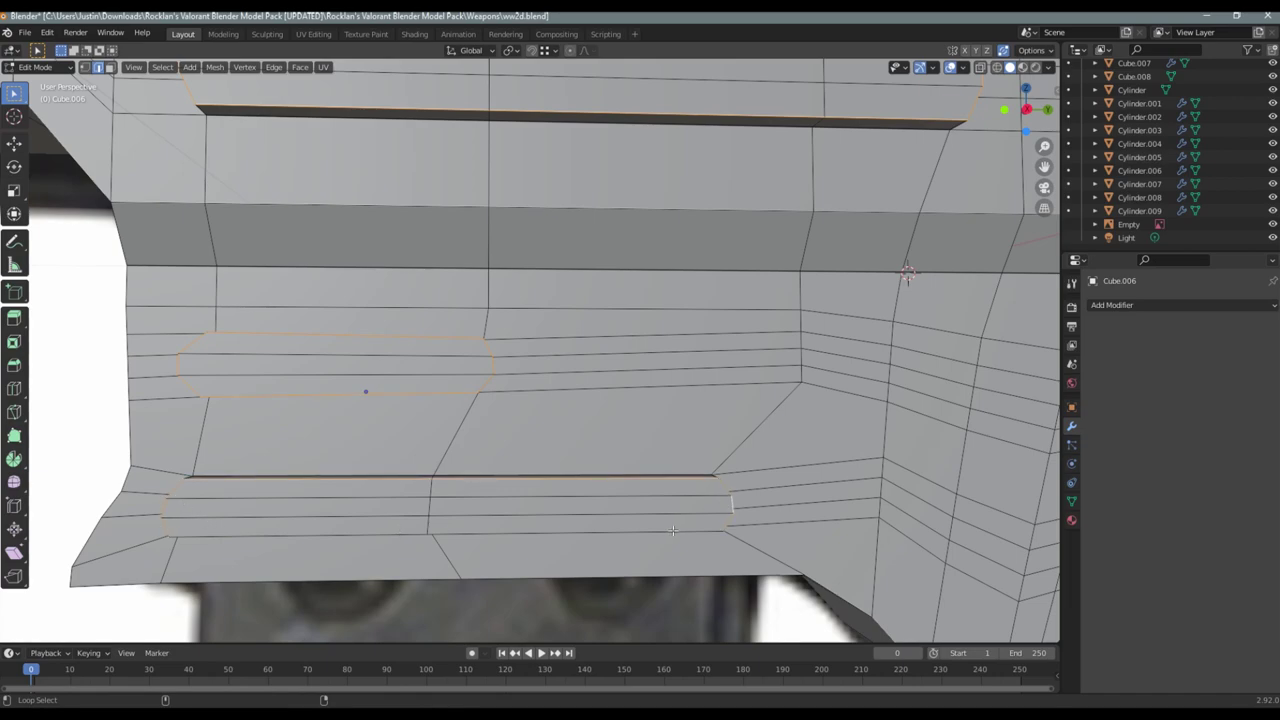
scroll(632, 403, down, 2)
middle_drag(632, 403, 845, 376)
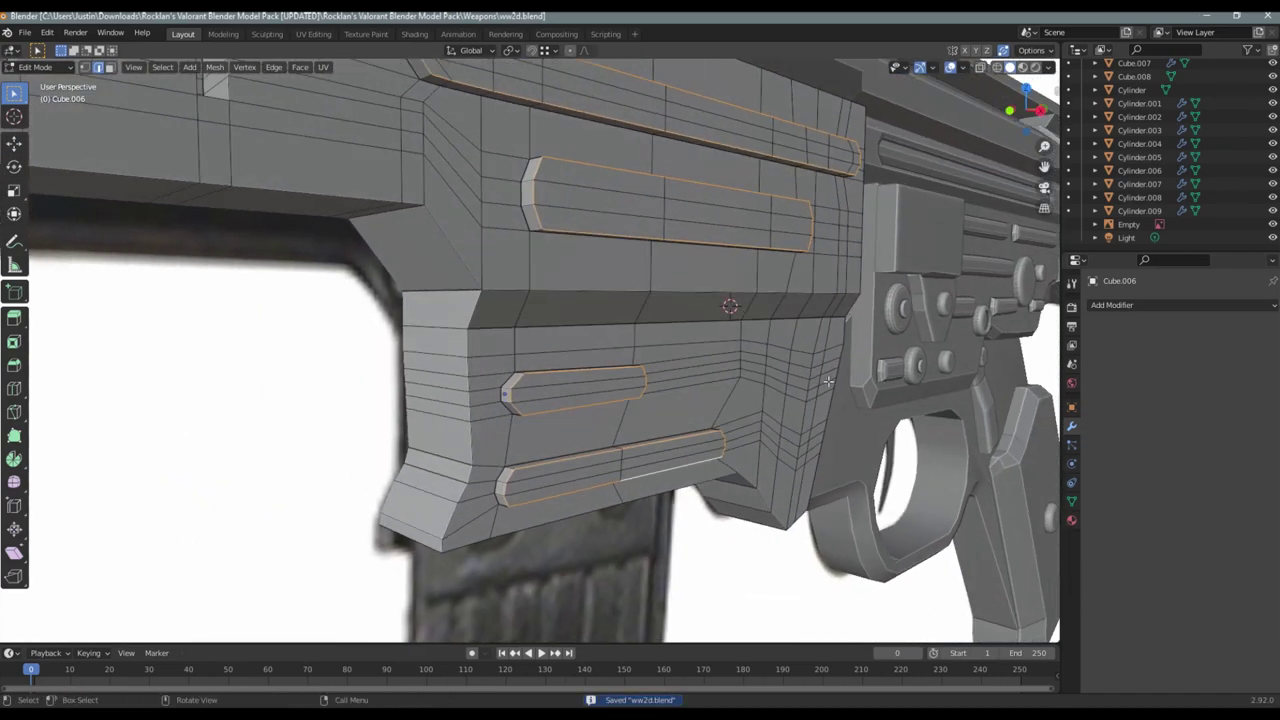
key(ctrl+s)
key(ctrl+b)
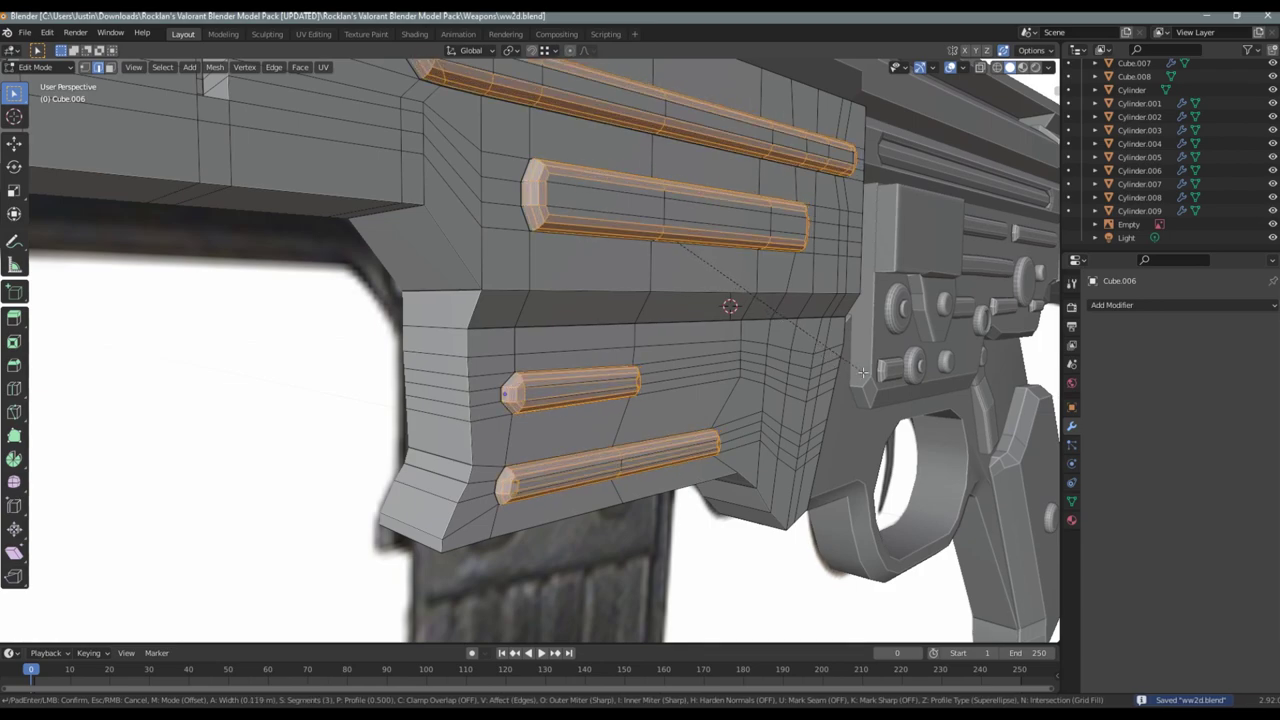
click(862, 373)
scroll(862, 373, down, 5)
middle_drag(681, 374, 612, 356)
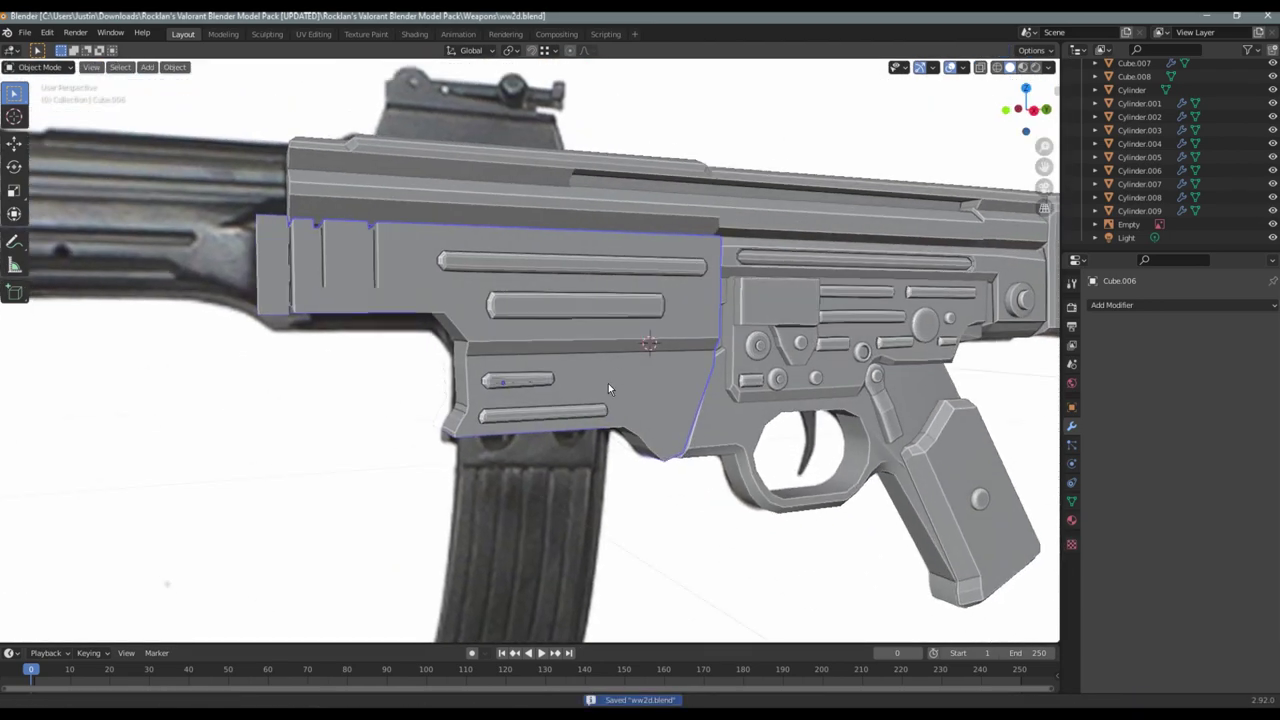
Bevel the edge loops of the two vertical grooves at the receiver's rear
scroll(405, 314, up, 6)
shift+middle_drag(405, 314, 536, 334)
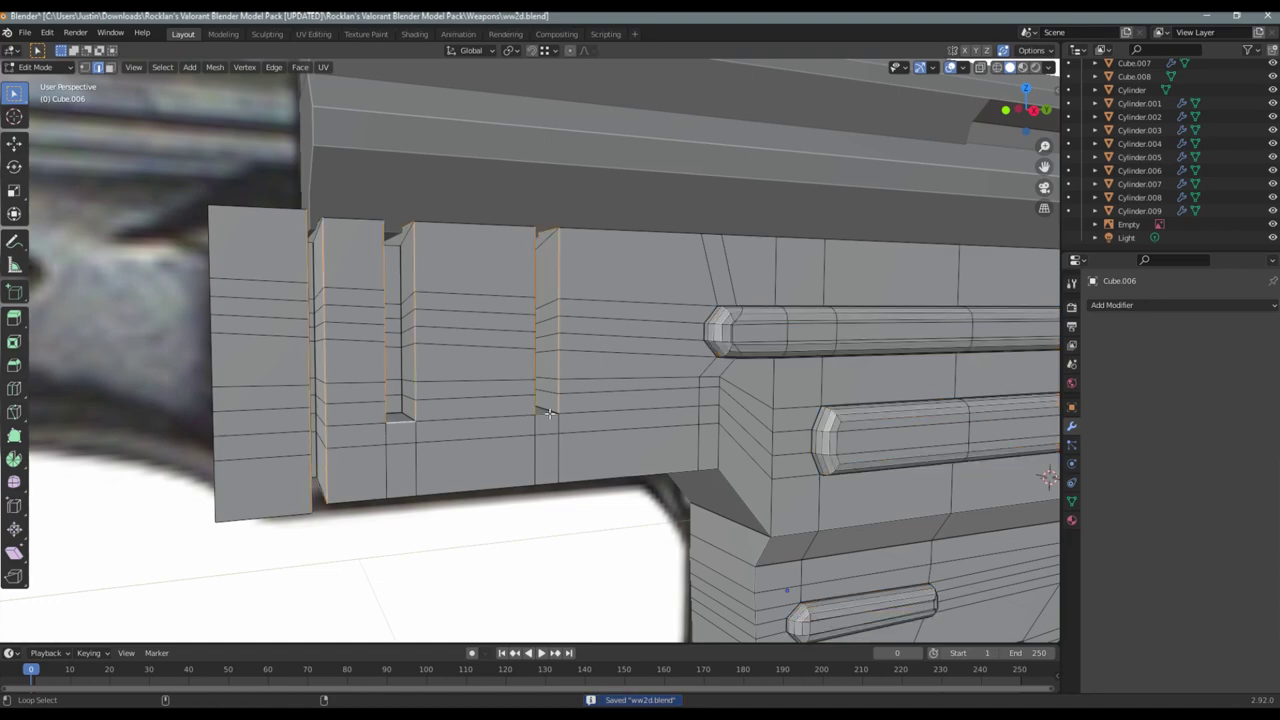
mouse_move(548, 412)
middle_down()
mouse_move(718, 401)
mouse_move(689, 354)
middle_up()
key(ctrl+b)
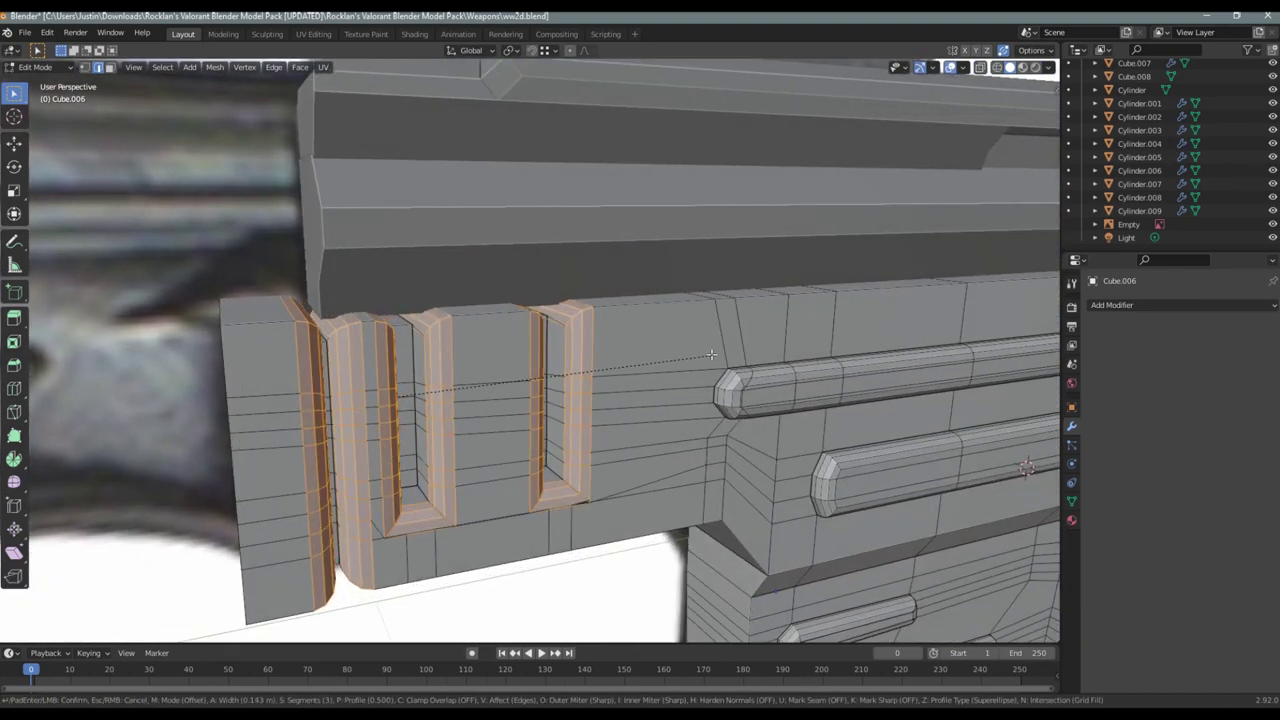
click(702, 354)
scroll(702, 354, down, 3)
Return to Object Mode, check the grooves from the right side, and save ww2d.blend
key(Tab)
middle_drag(650, 345, 575, 330)
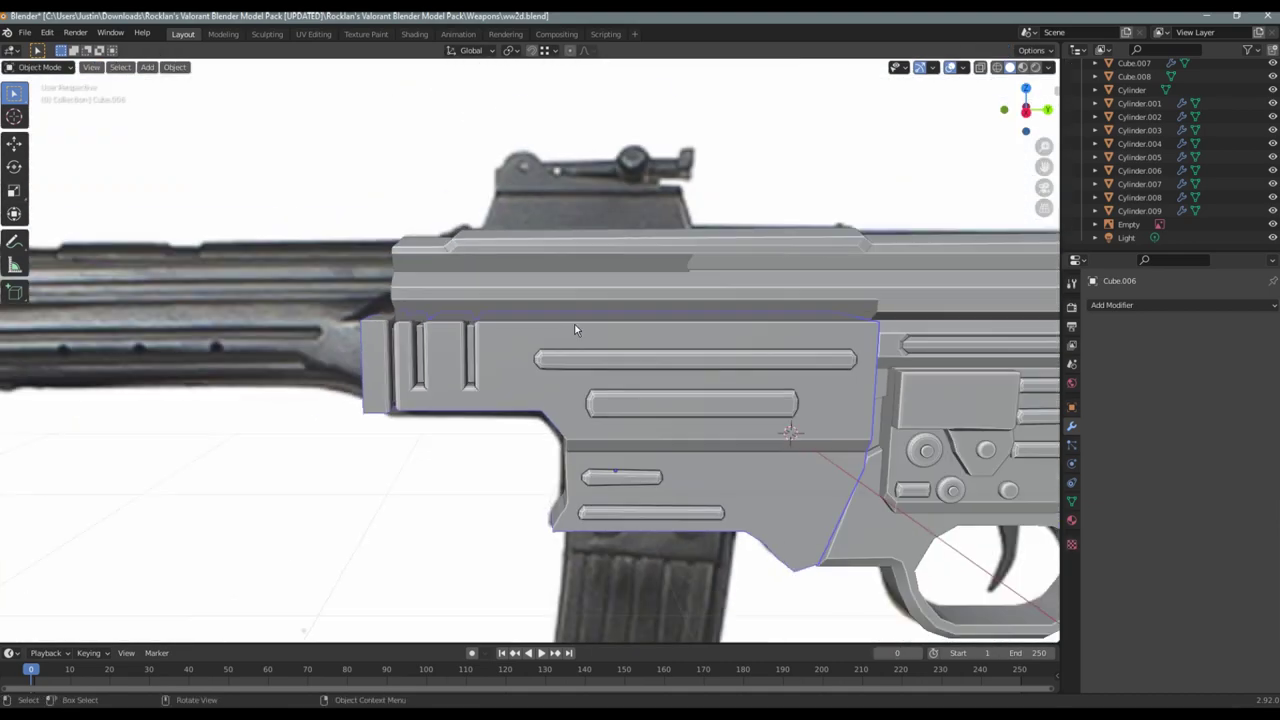
scroll(614, 356, down, 3)
scroll(531, 342, down, 3)
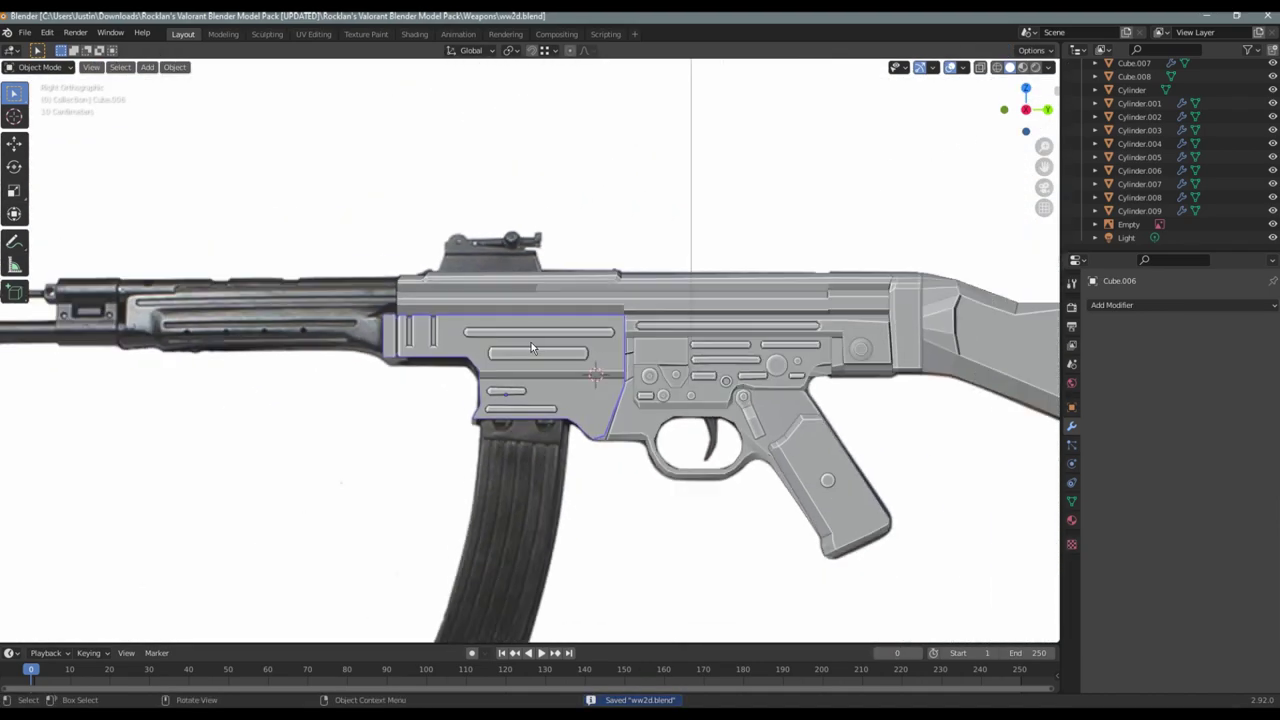
key(KP_3)
scroll(300, 360, up, 3)
key(ctrl+s)
In Edit Mode with X-ray, move the rear block's corner vertex to match the reference
scroll(520, 360, up, 2)
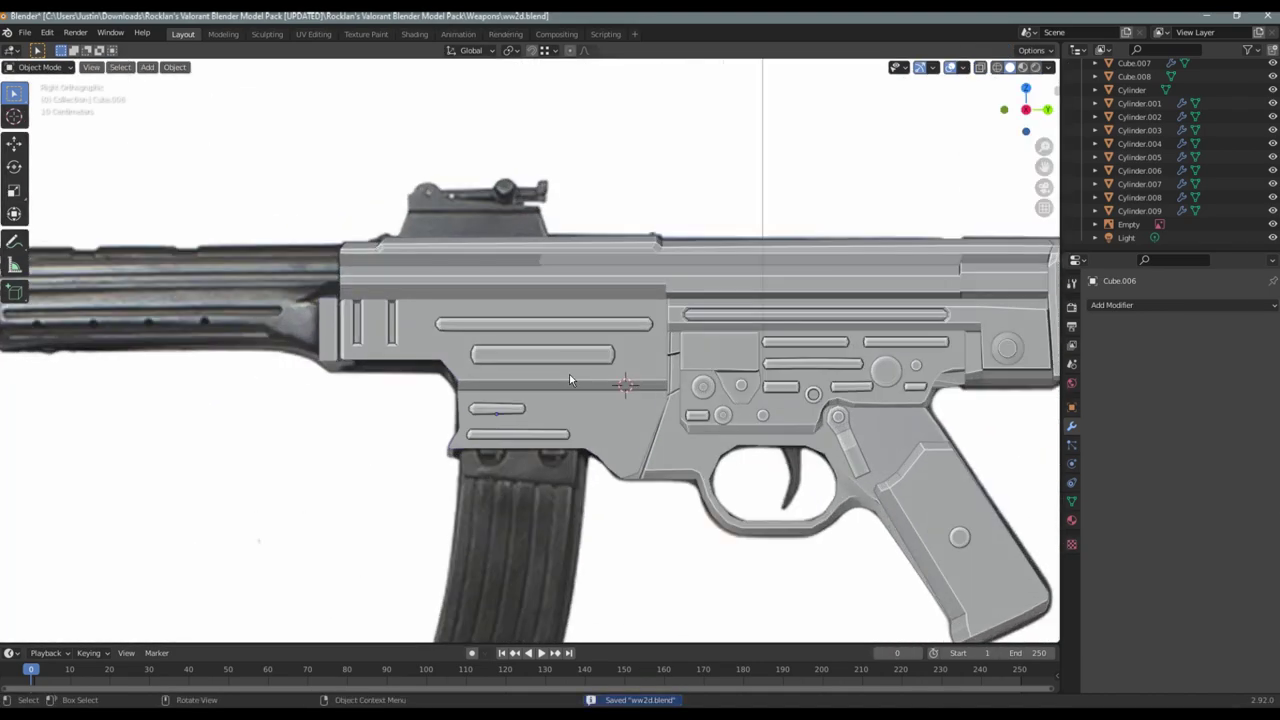
key(Tab)
key(alt+z)
scroll(477, 327, up, 4)
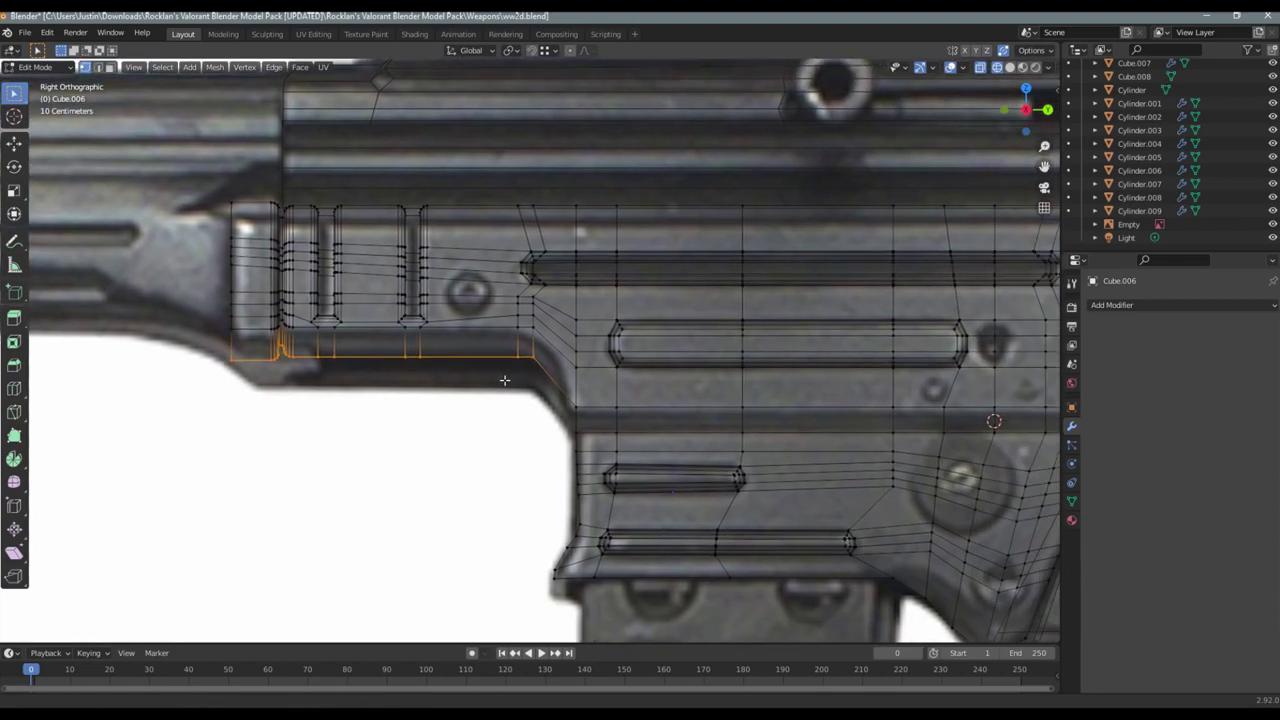
scroll(576, 375, up, 3)
click(606, 400)
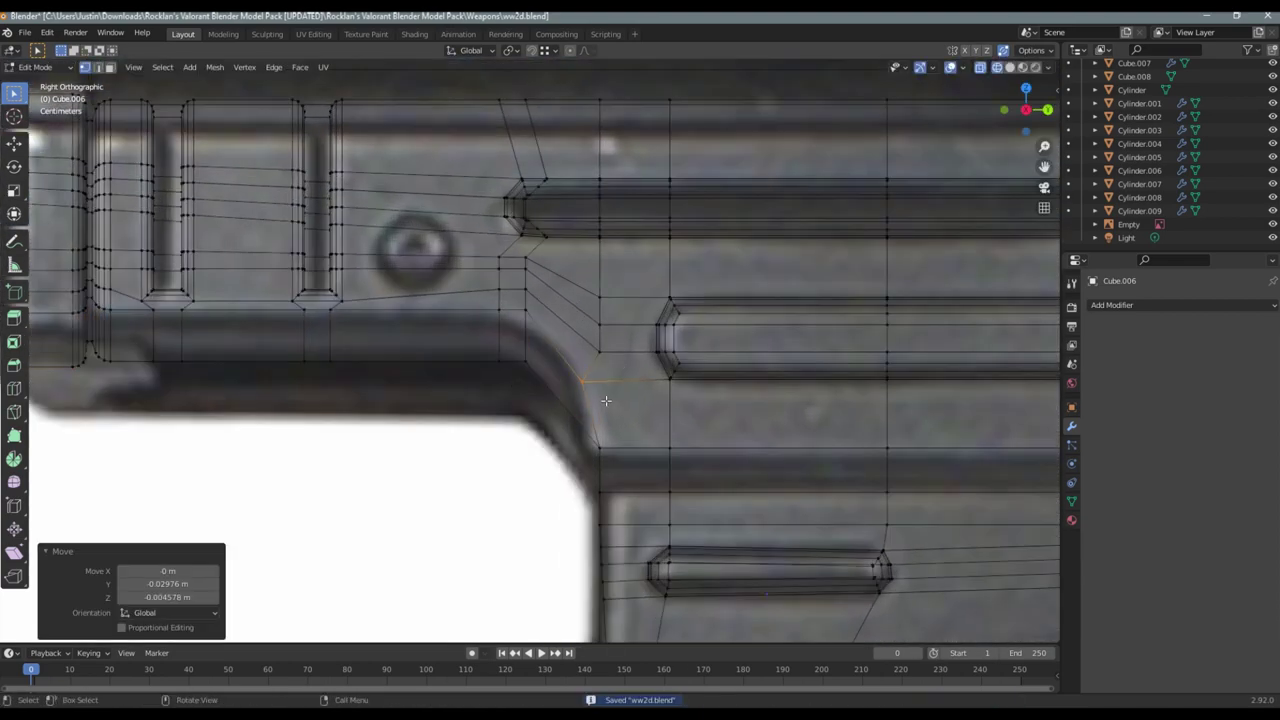
Scale the rear block's bottom edge vertices to 0.696 along X and save
shift+middle_drag(590, 438, 567, 323)
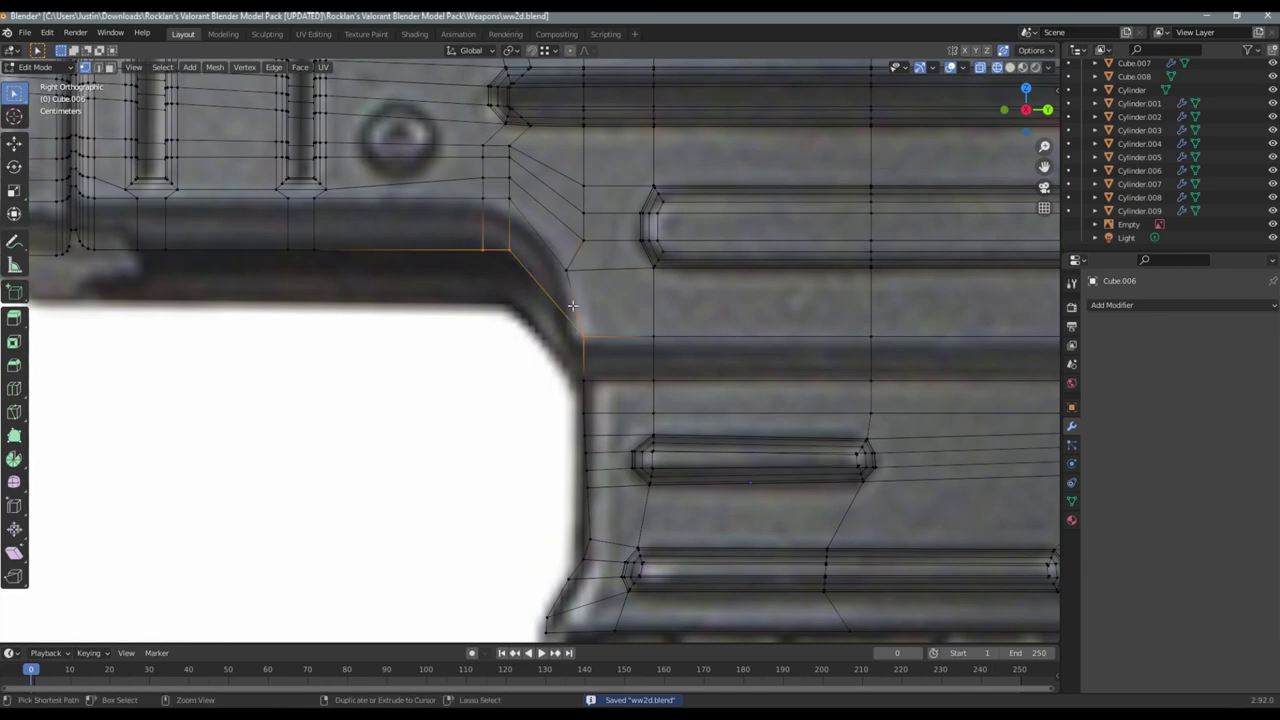
mouse_move(572, 305)
shift+middle_down()
mouse_move(497, 320)
mouse_move(219, 283)
shift+middle_up()
drag(730, 371, 730, 371)
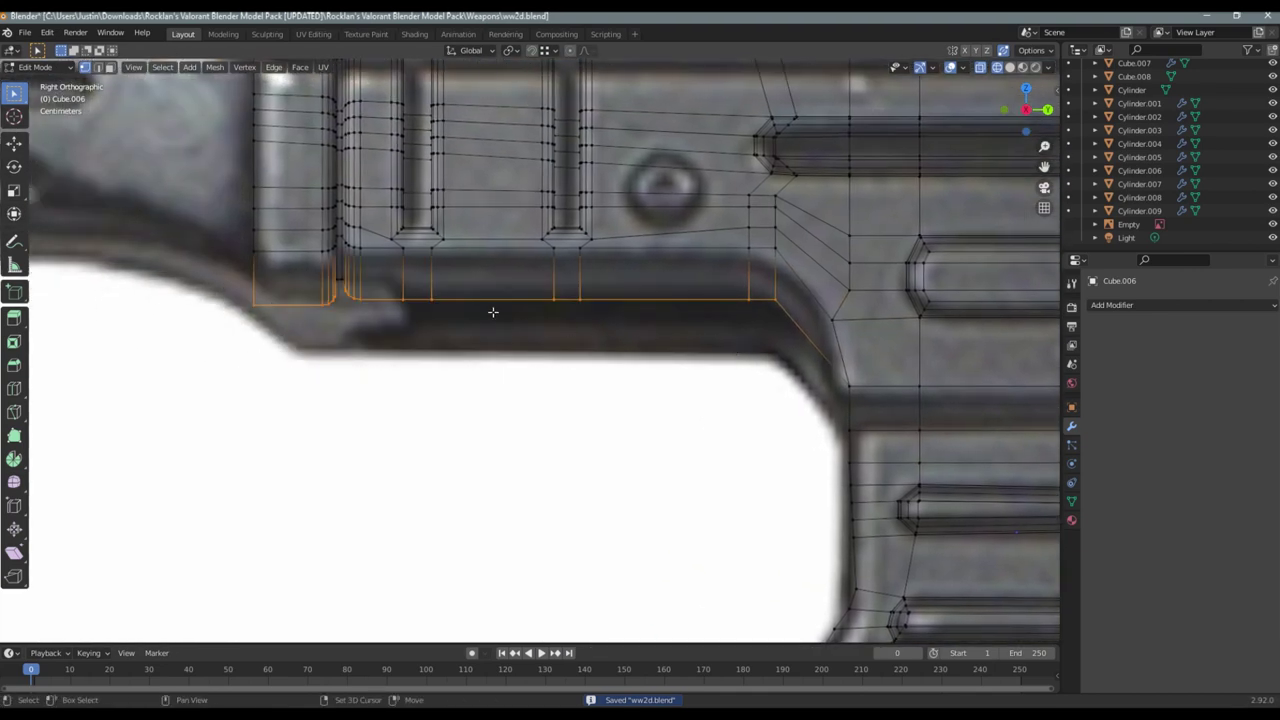
drag(371, 299, 371, 299)
shift+middle_drag(371, 299, 356, 389)
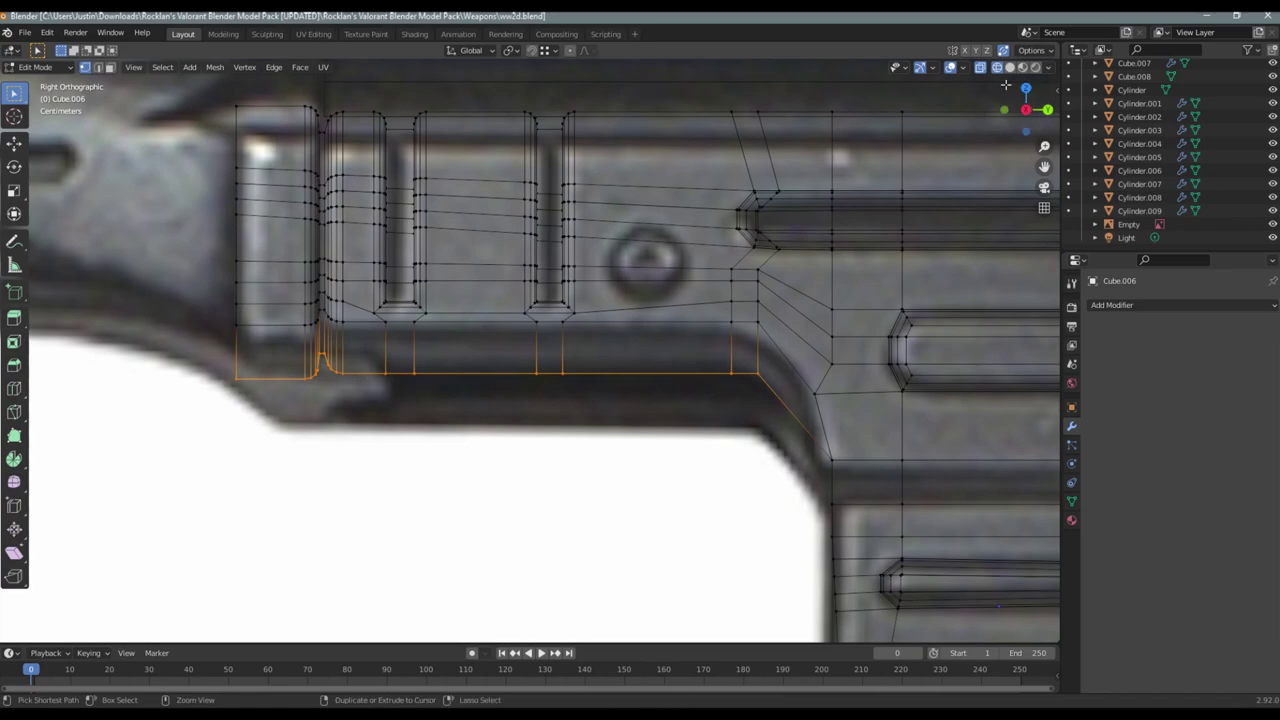
key(alt+z)
mouse_move(1006, 85)
middle_down()
mouse_move(900, 250)
mouse_move(955, 296)
middle_up()
key(ctrl+s)
key(s)
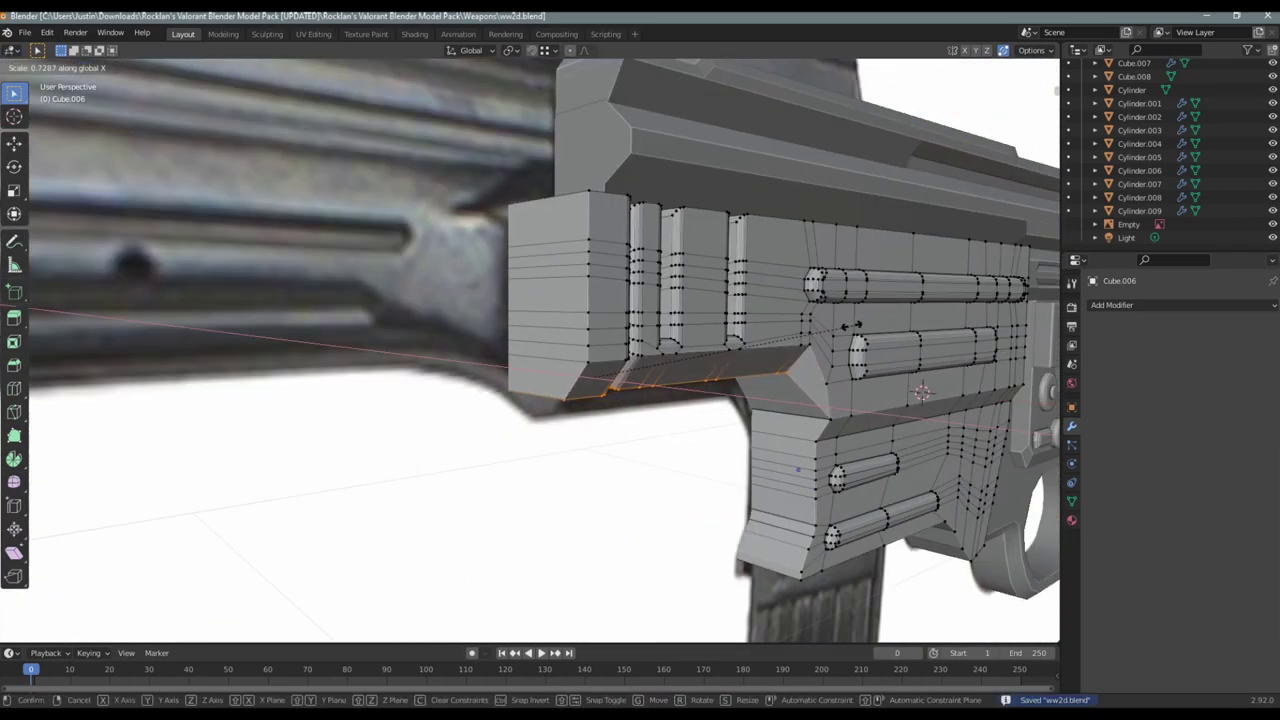
click(840, 332)
key(KP_3)
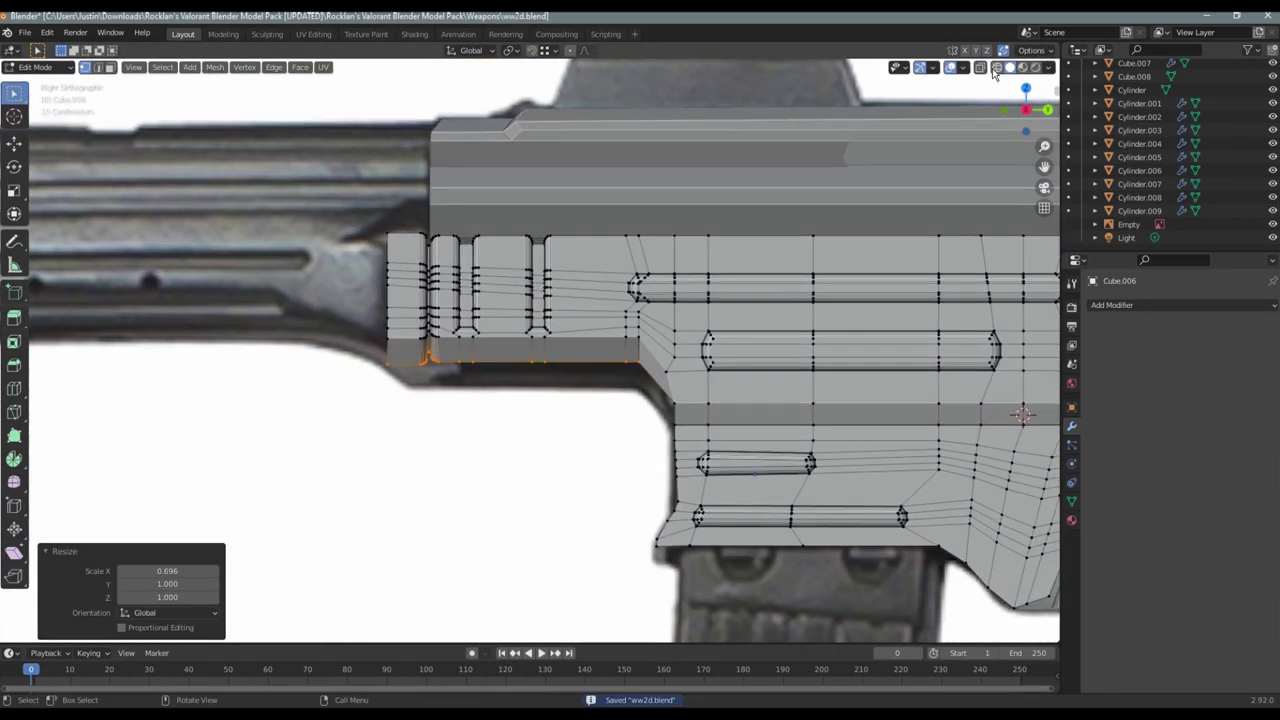
key(alt+z)
key(ctrl+s)
Add a centred edge loop near the receiver top and scale the top edge row
shift+middle_drag(505, 261, 430, 290)
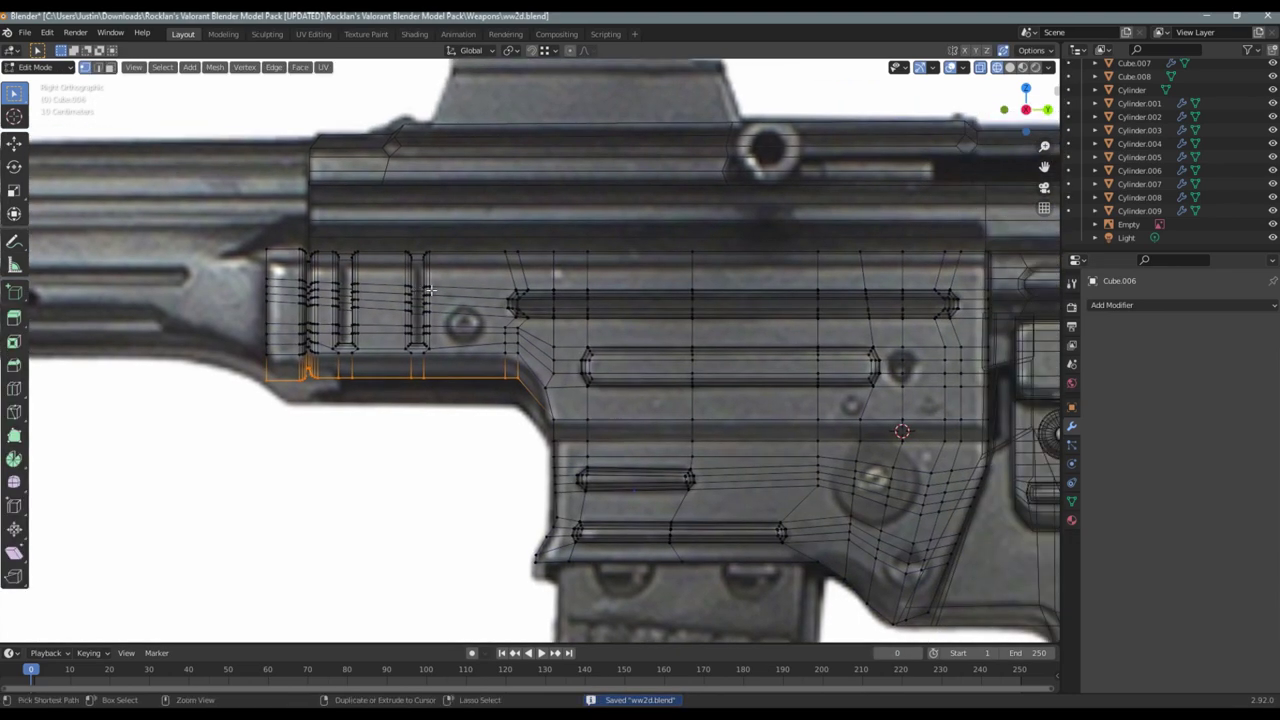
click(551, 274)
right_click(506, 268)
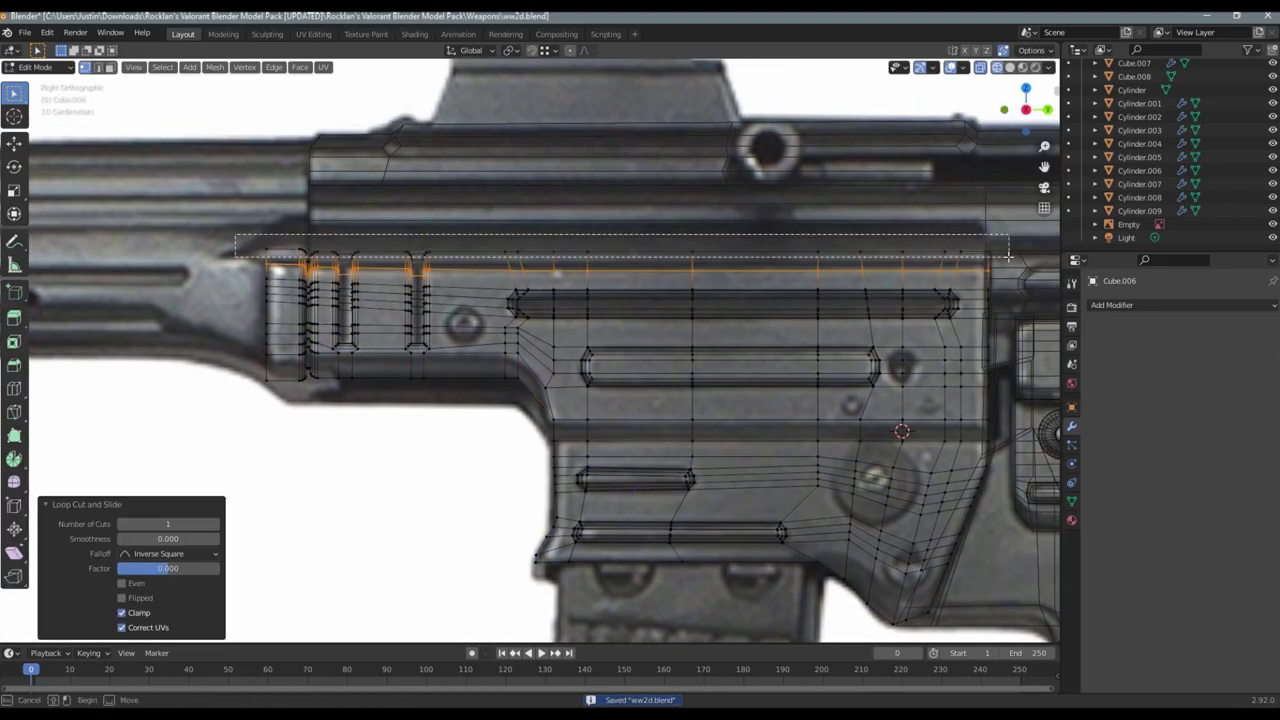
drag(1008, 257, 1008, 257)
click(1009, 67)
middle_drag(1009, 100, 990, 218)
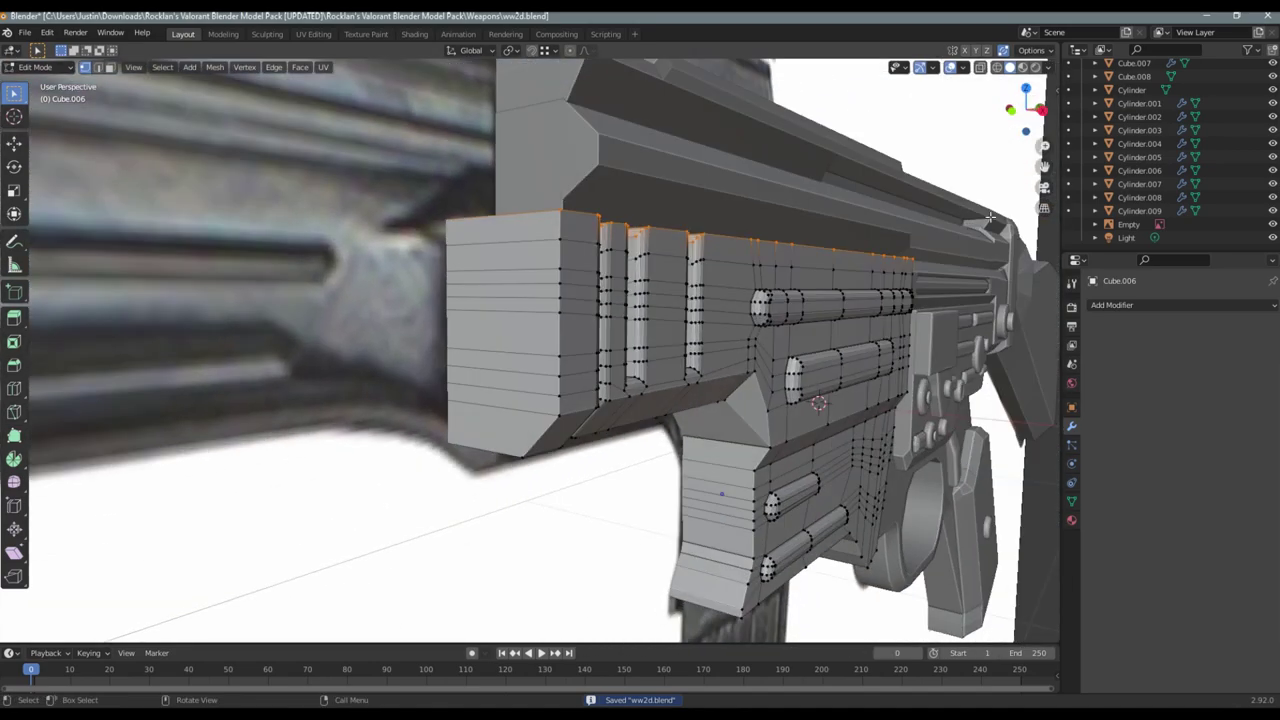
click(955, 205)
key(Tab)
key(KP_3)
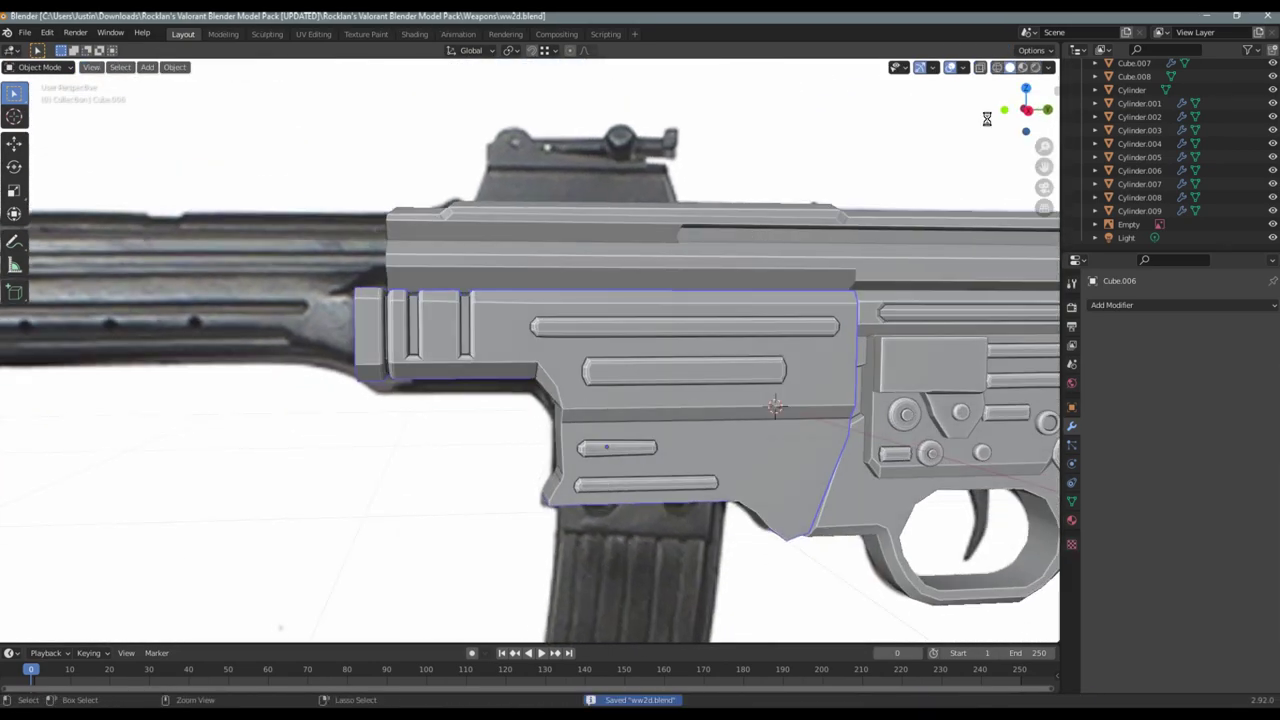
scroll(640, 380, up, 2)
Add a centred loop cut across the receiver part above the magazine
key(KP_3)
click(1128, 224)
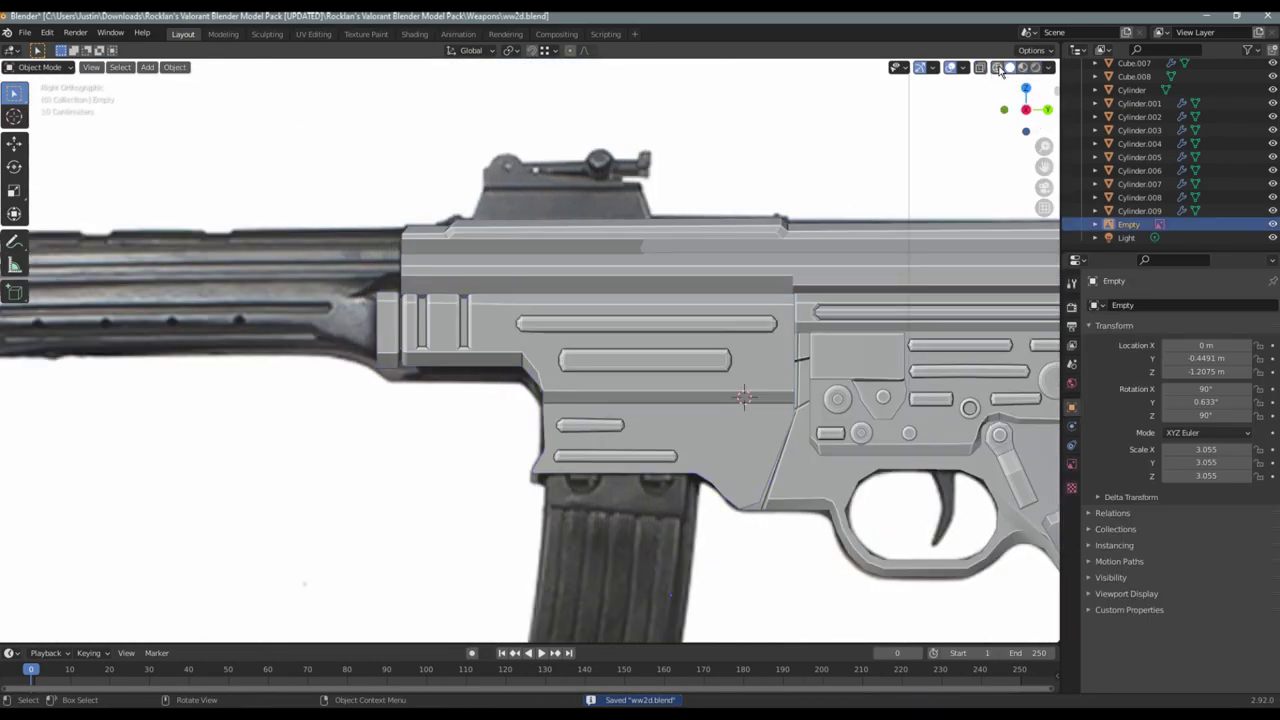
key(shift+z)
scroll(640, 330, up, 2)
click(674, 337)
key(Tab)
scroll(550, 318, up, 2)
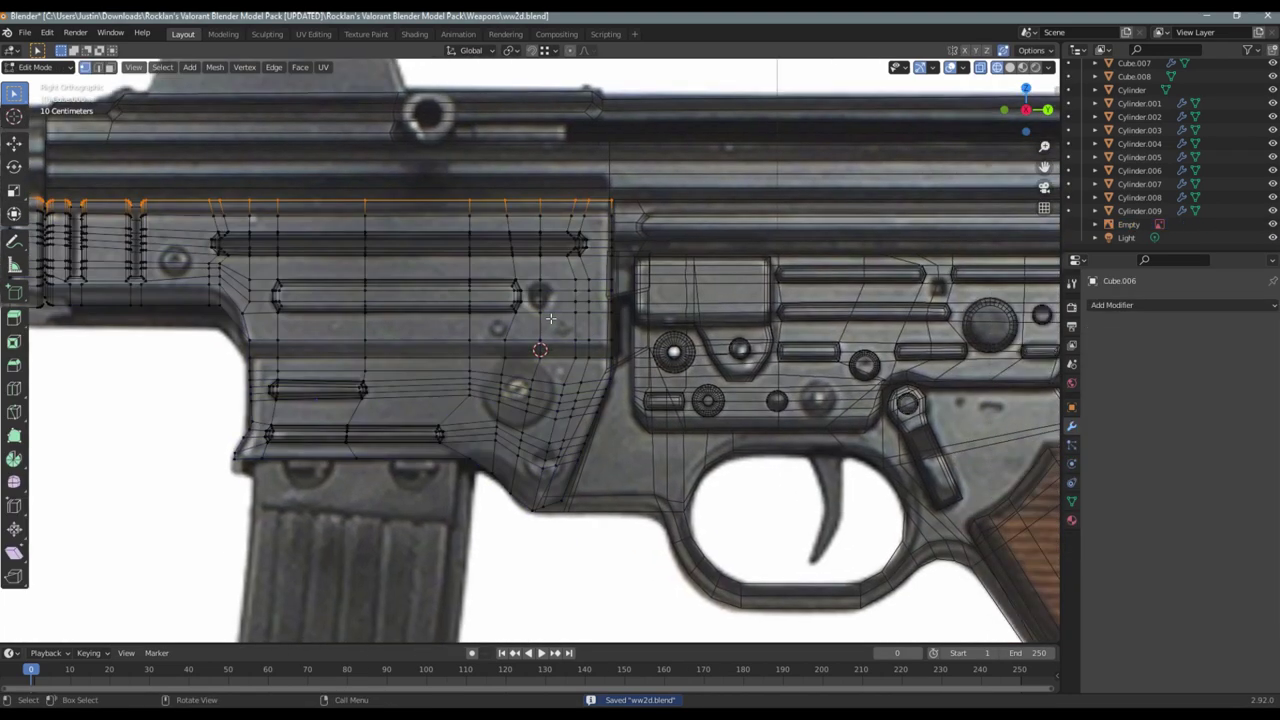
shift+scroll(528, 380, down, 2)
scroll(490, 375, up, 2)
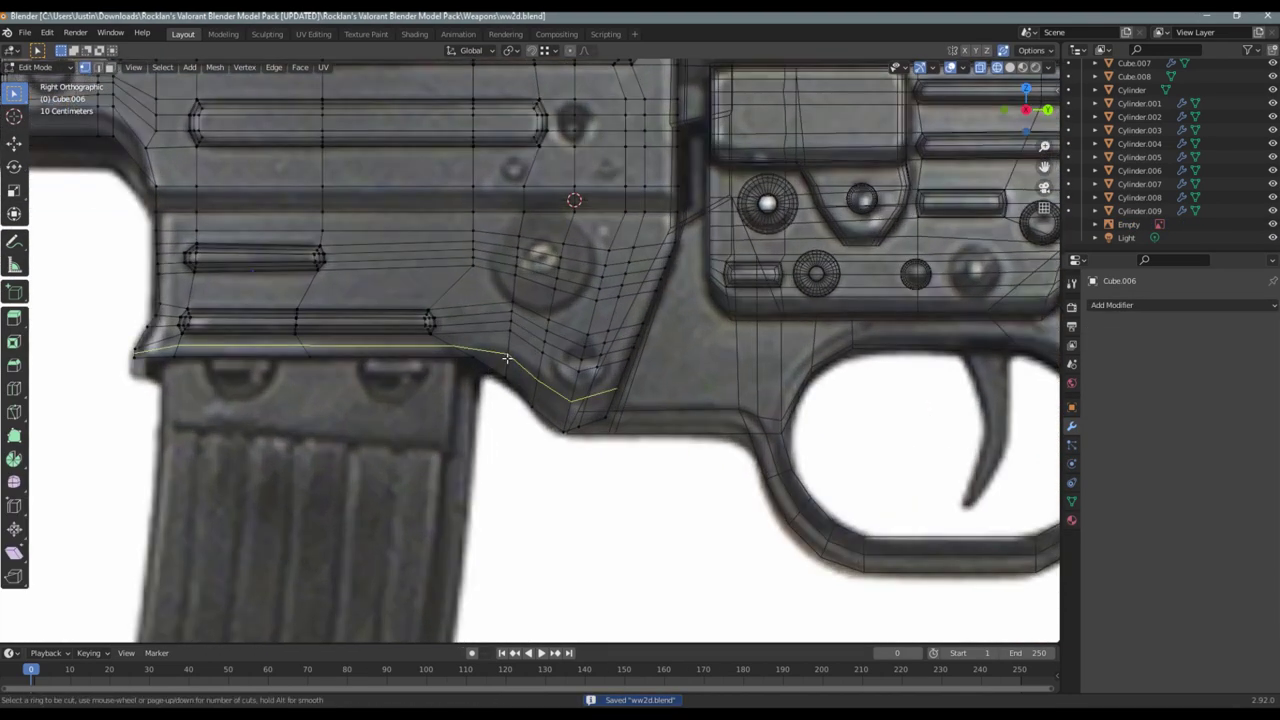
click(507, 358)
right_click(534, 349)
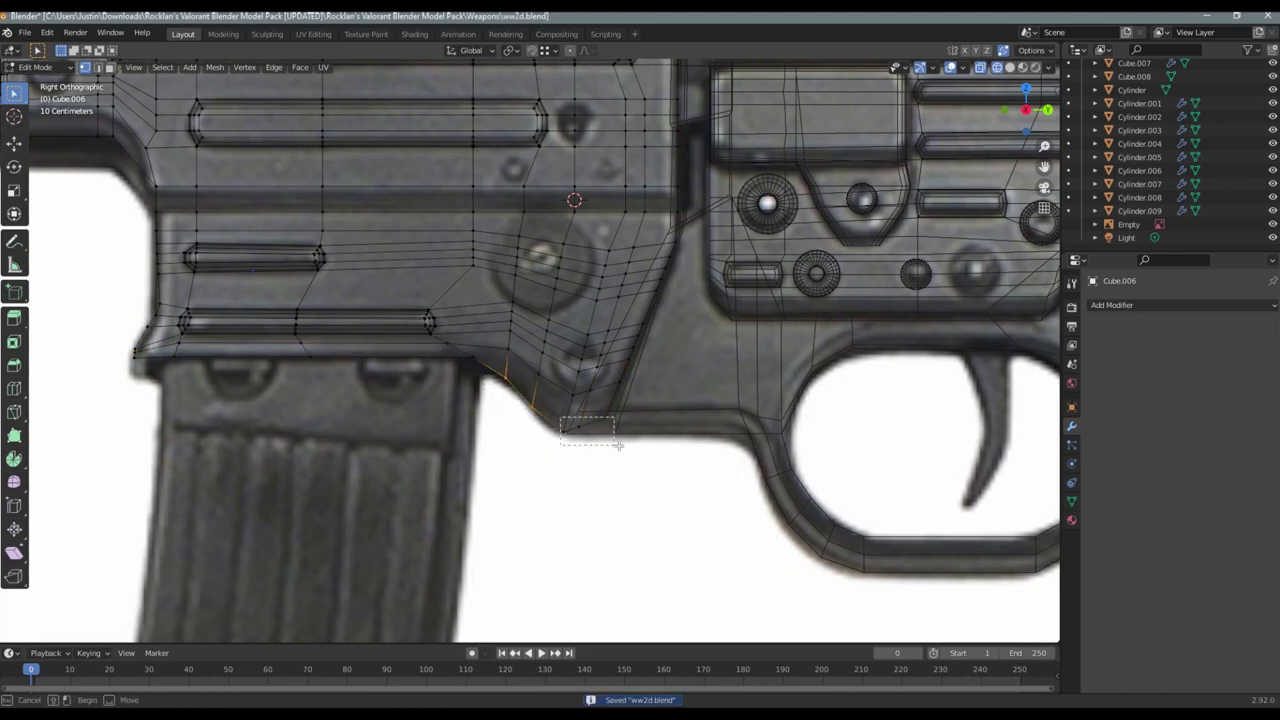
Narrow the lower front corner edge to 0.802 along X to follow the reference
click(1008, 67)
key(s)
key(x)
mouse_move(880, 300)
middle_down()
mouse_move(780, 170)
mouse_move(462, 289)
mouse_move(444, 320)
middle_up()
click(763, 182)
scroll(763, 182, down, 3)
scroll(462, 289, up, 3)
scroll(444, 320, up, 2)
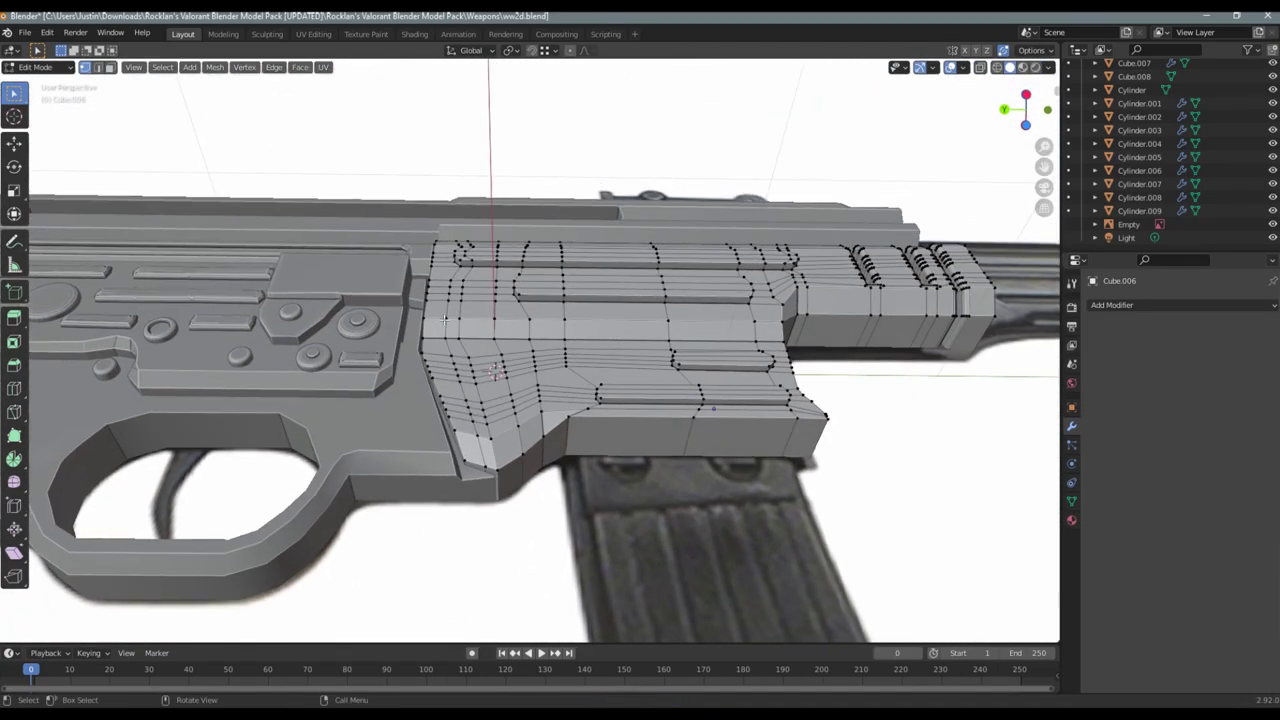
click(600, 357)
Leave Edit Mode, check the other side, save ww2d.blend, and return to wireframe view
key(Tab)
middle_drag(600, 357, 693, 268)
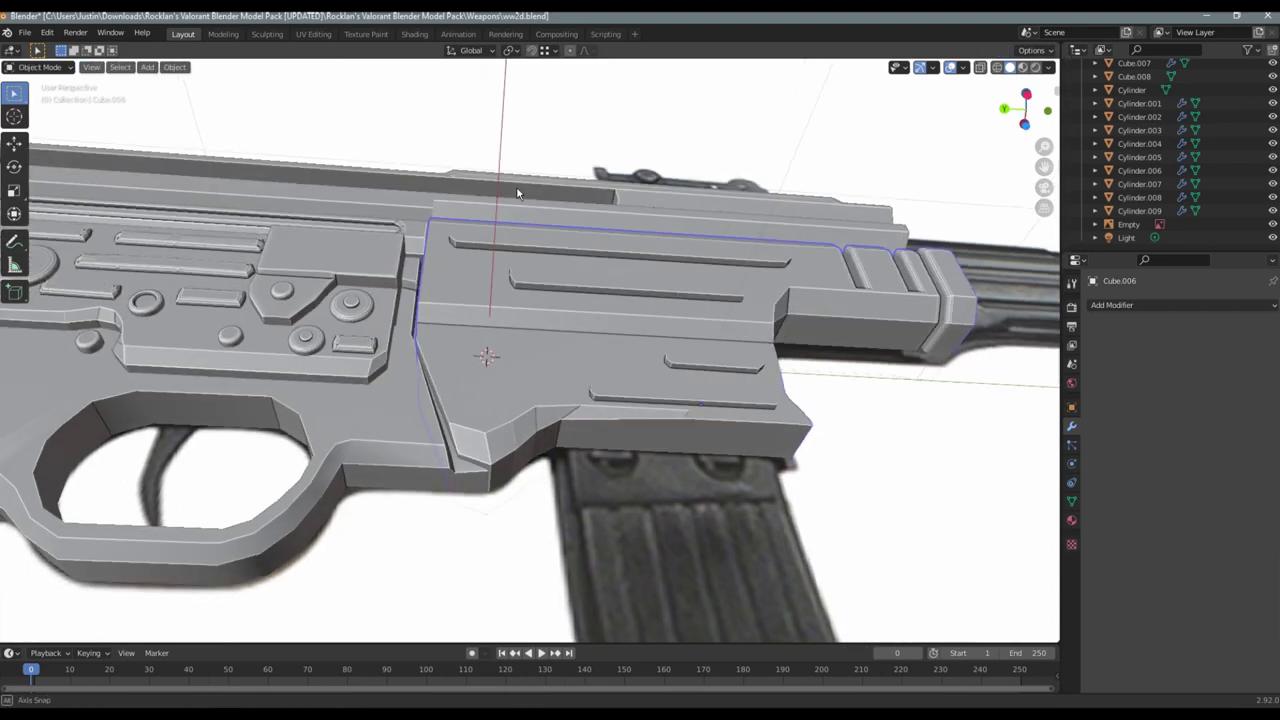
click(1025, 110)
key(ctrl+s)
scroll(234, 354, down, 5)
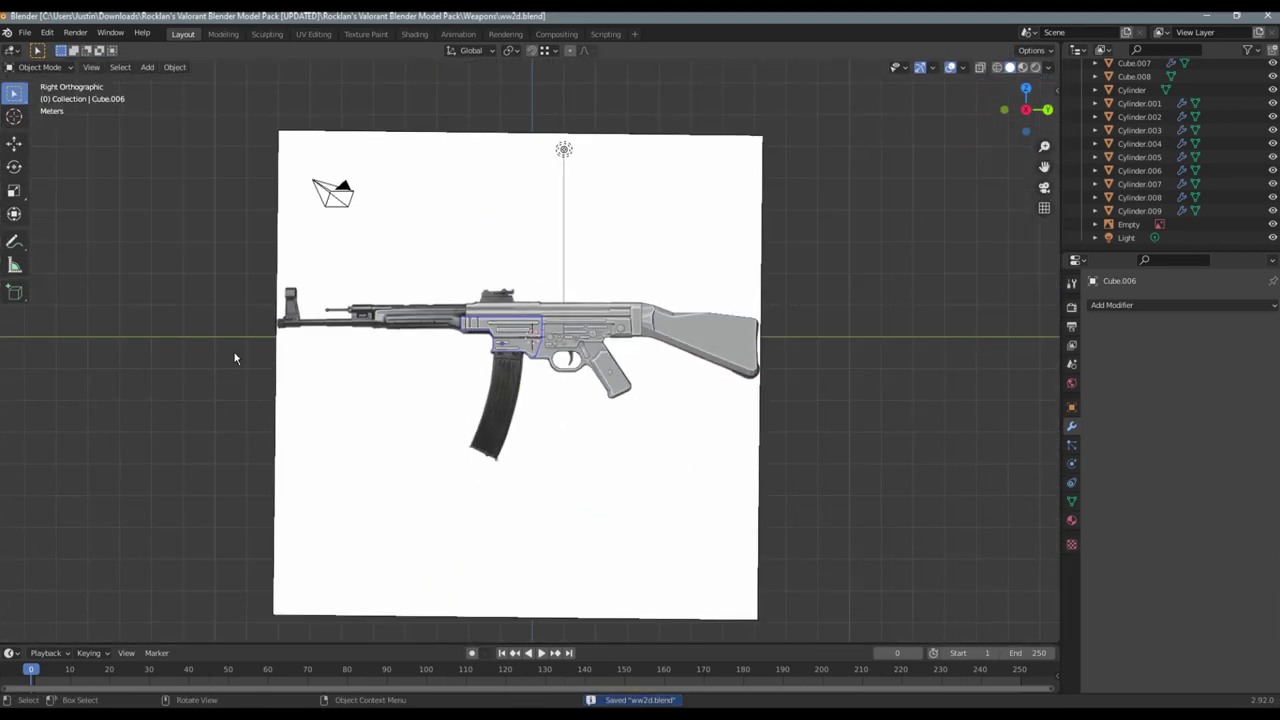
scroll(417, 313, up, 5)
scroll(537, 346, up, 3)
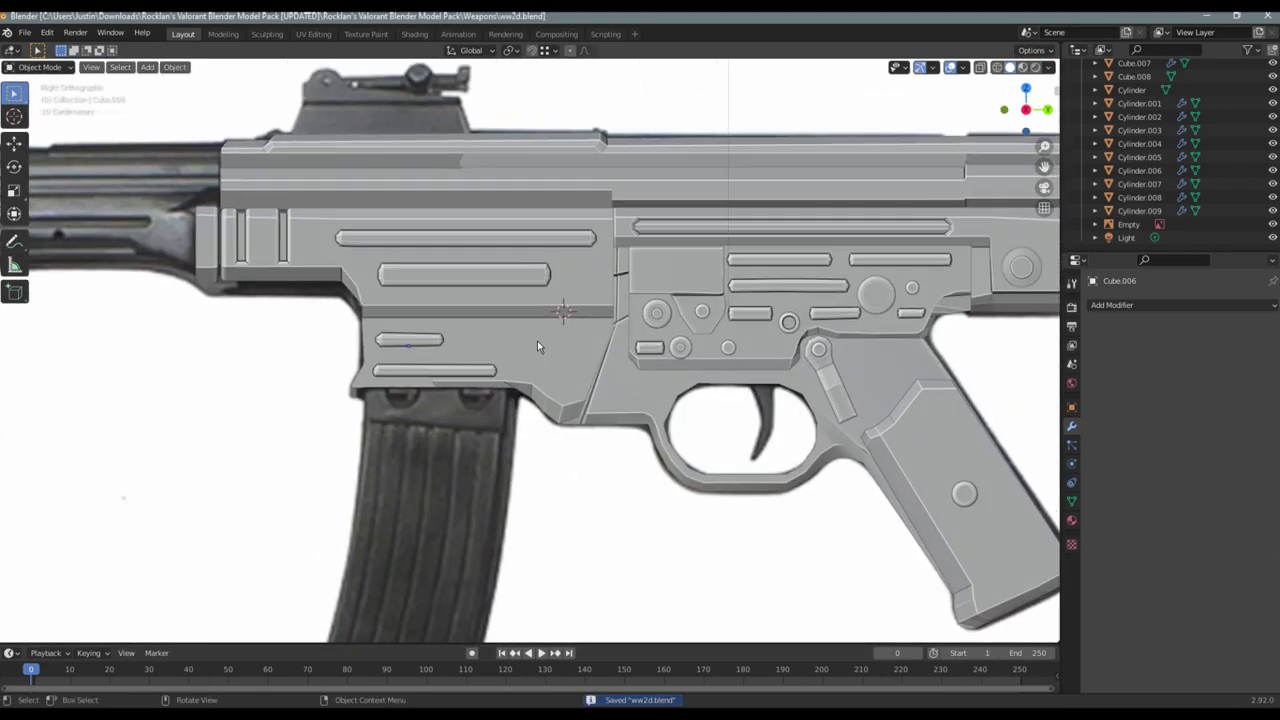
click(997, 67)
Duplicate rivet Cylinder.007 above the magazine and scale the copy up to 1.720
key(shift+a)
scroll(580, 300, up, 3)
click(716, 295)
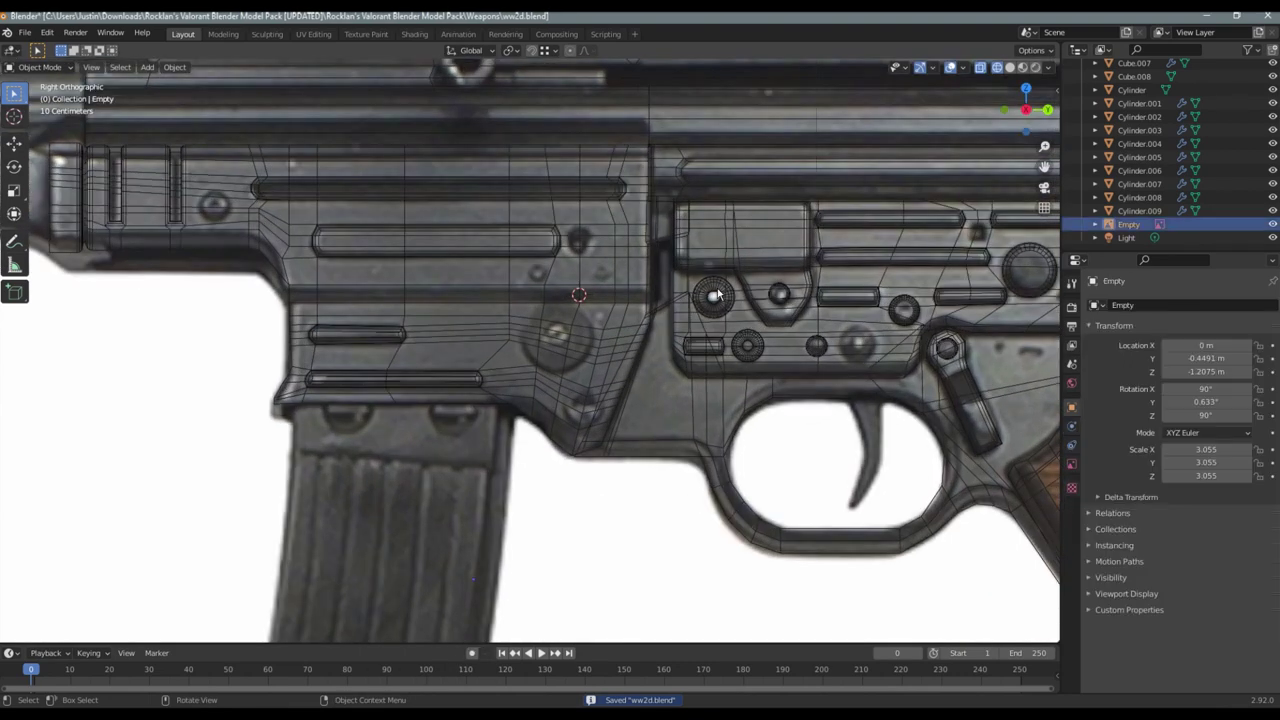
click(716, 295)
click(715, 294)
ctrl+middle_drag(715, 294, 700, 318)
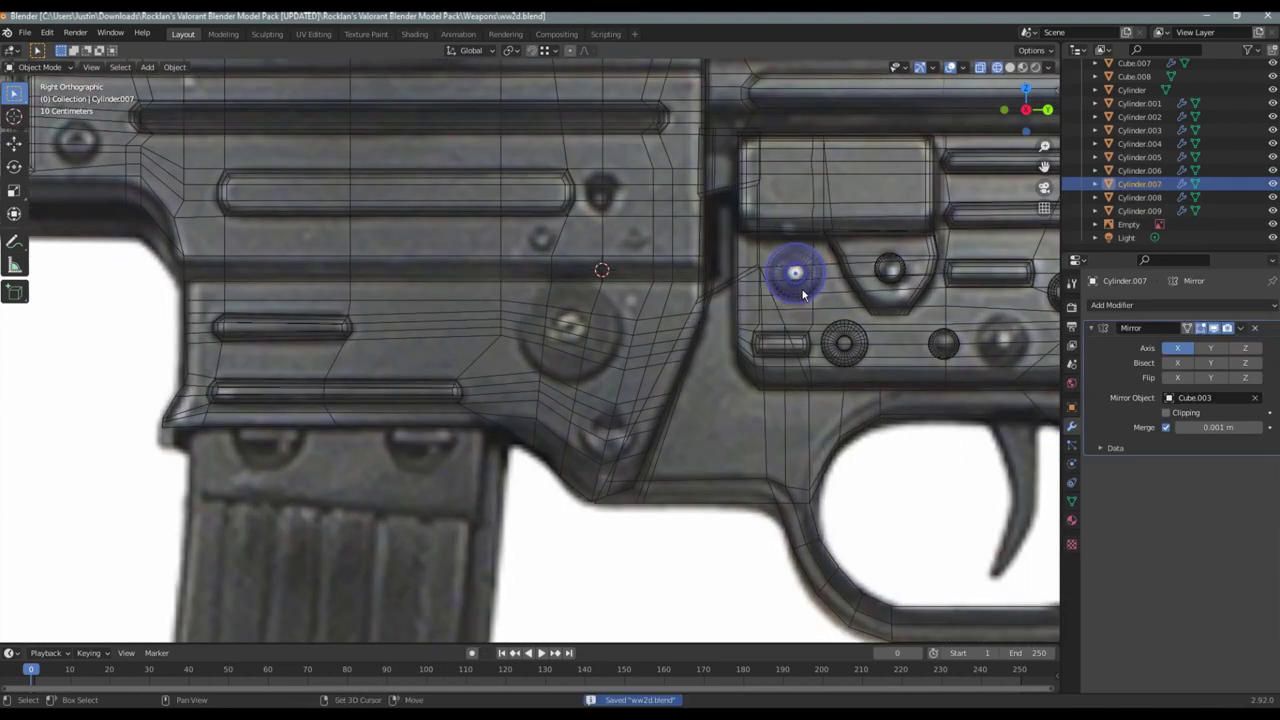
click(518, 367)
key(s)
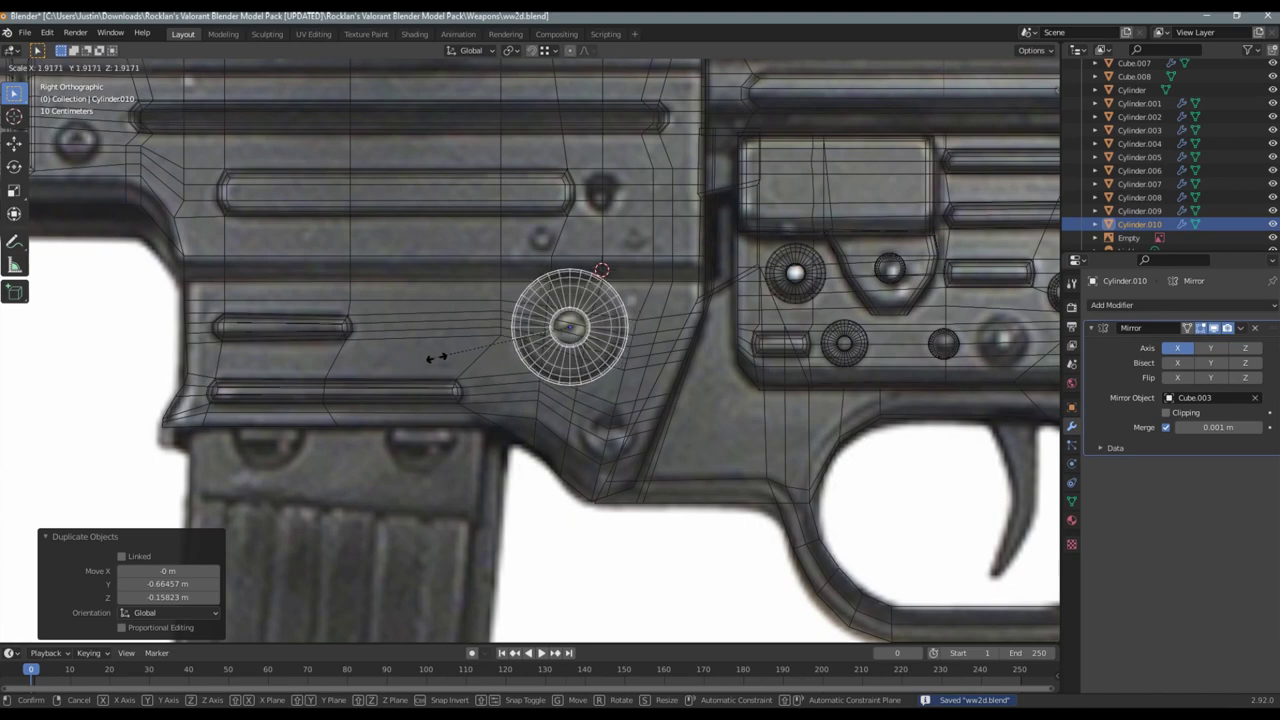
Sink the new pin Cylinder.010 into the receiver surface and save
click(1008, 67)
middle_drag(820, 160, 743, 213)
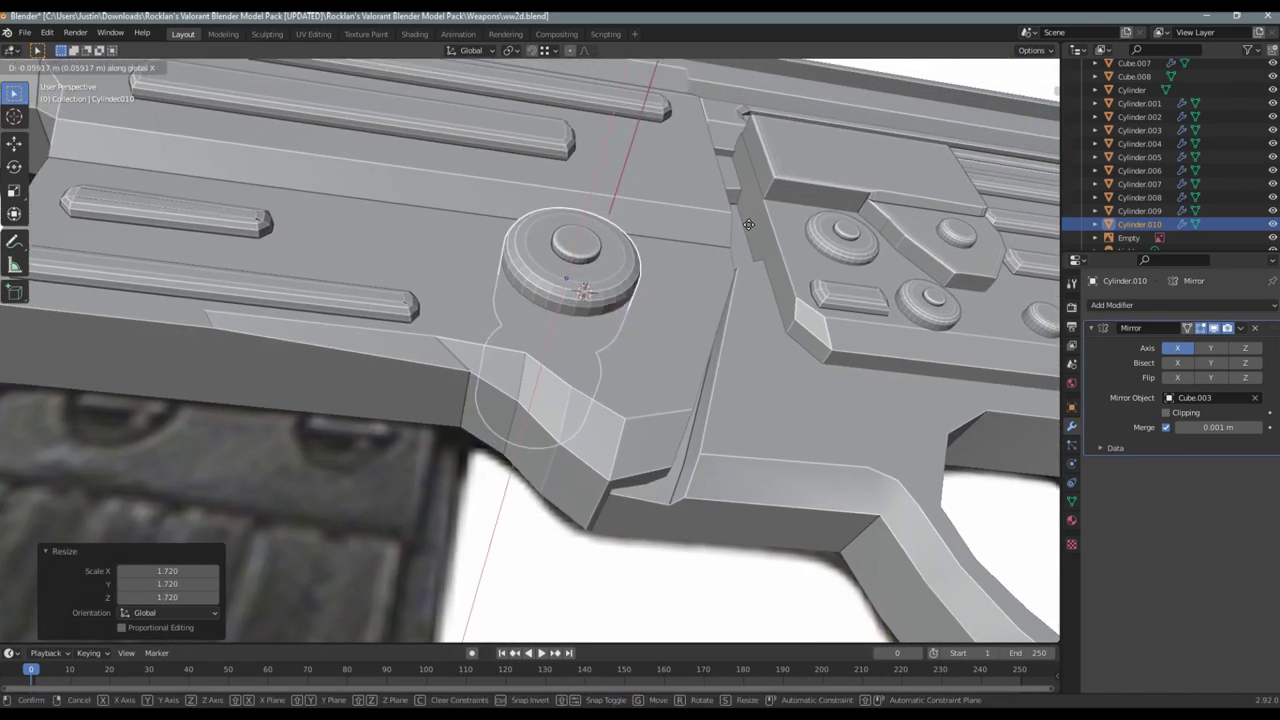
drag(1033, 100, 1025, 108)
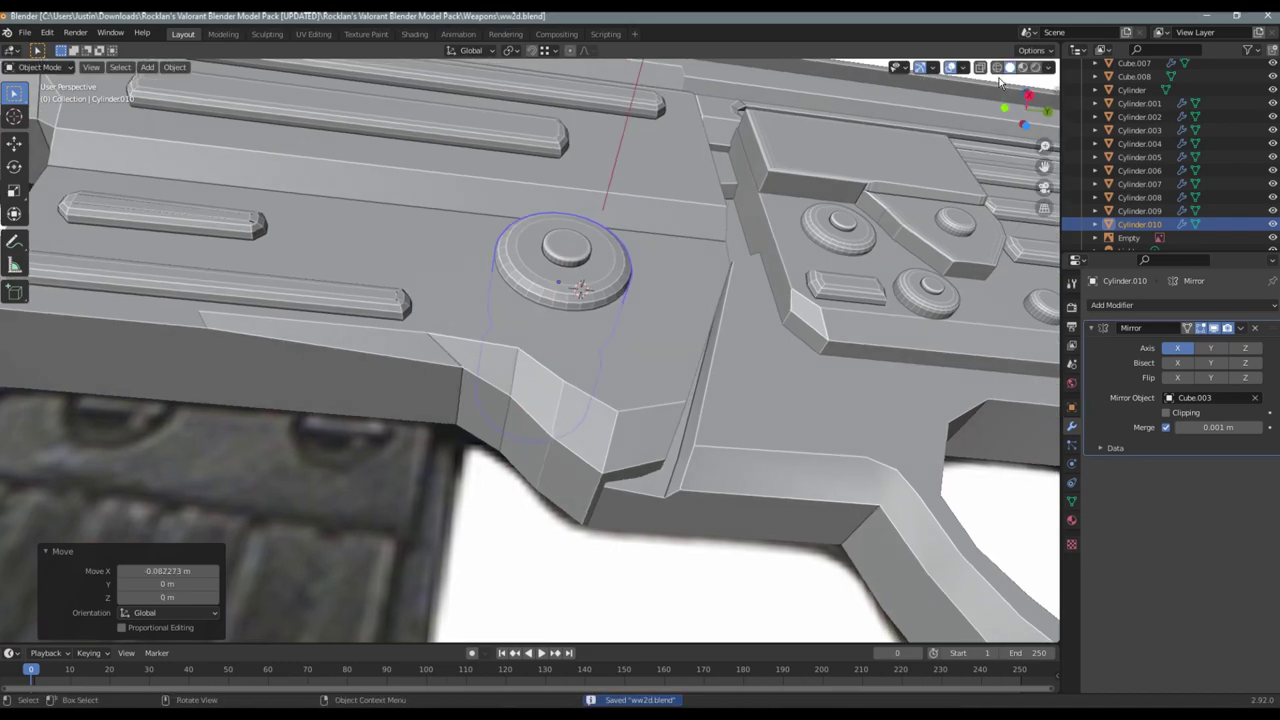
click(997, 67)
click(1025, 105)
scroll(559, 336, up, 2)
key(ctrl+s)
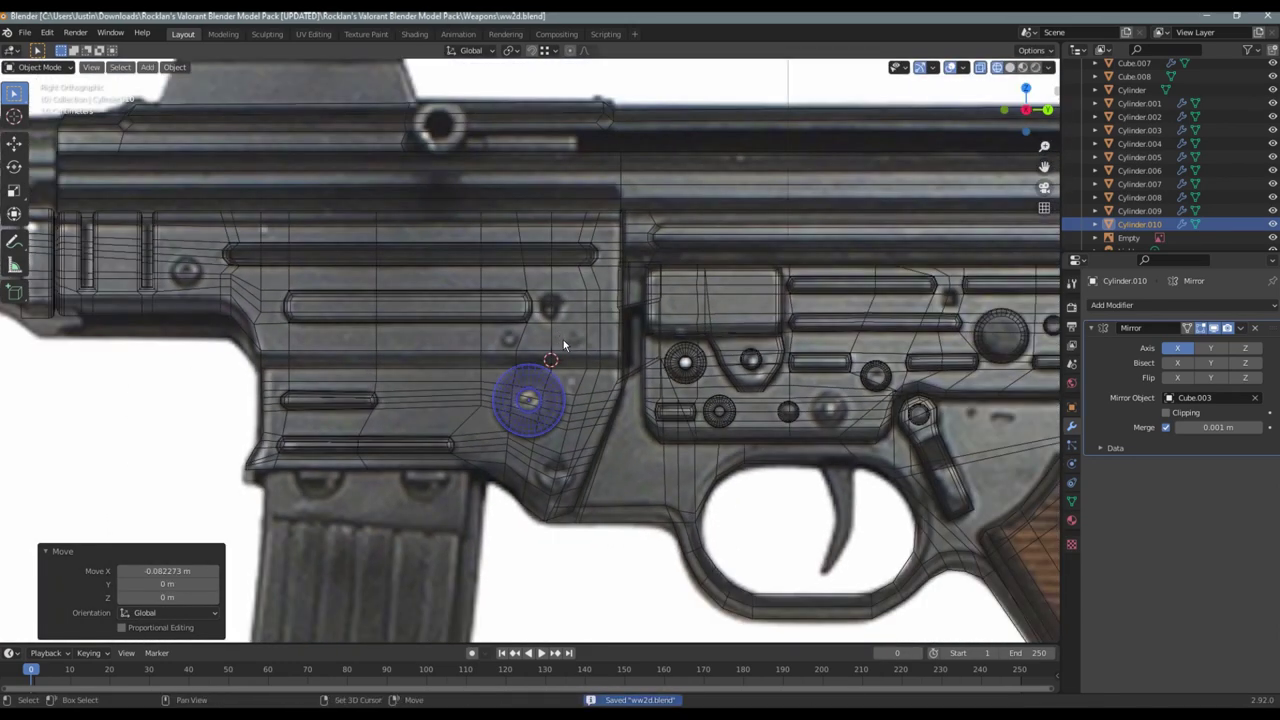
Select a small rivet on the receiver to copy next
shift+middle_drag(563, 339, 780, 388)
click(866, 404)
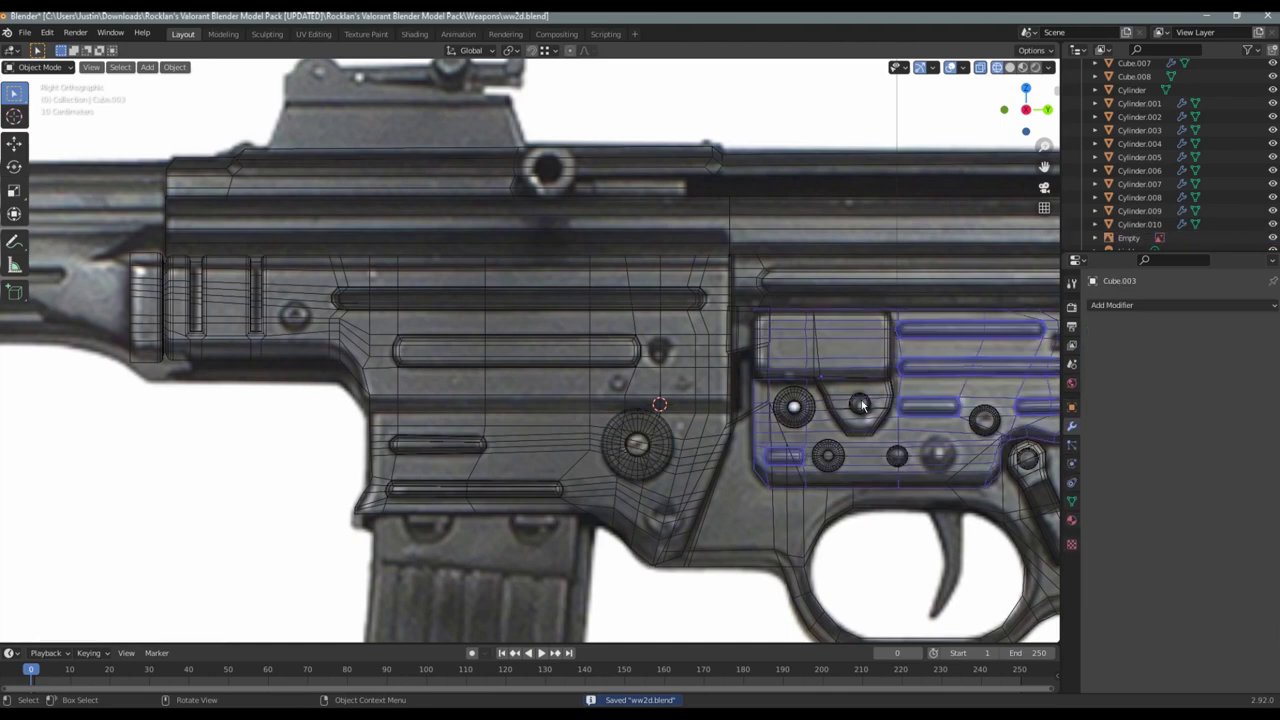
click(865, 405)
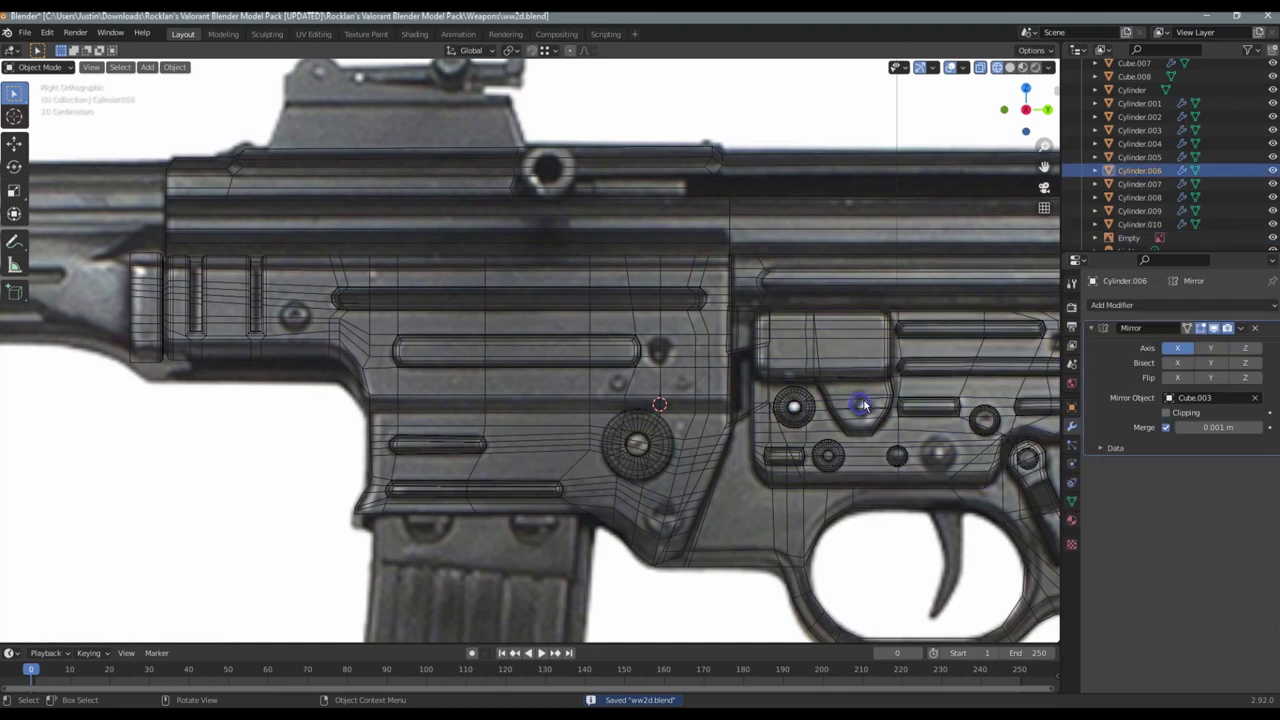
Place a copied rivet near the receiver's front end and push it into the side
click(329, 303)
scroll(630, 338, up, 4)
key(g)
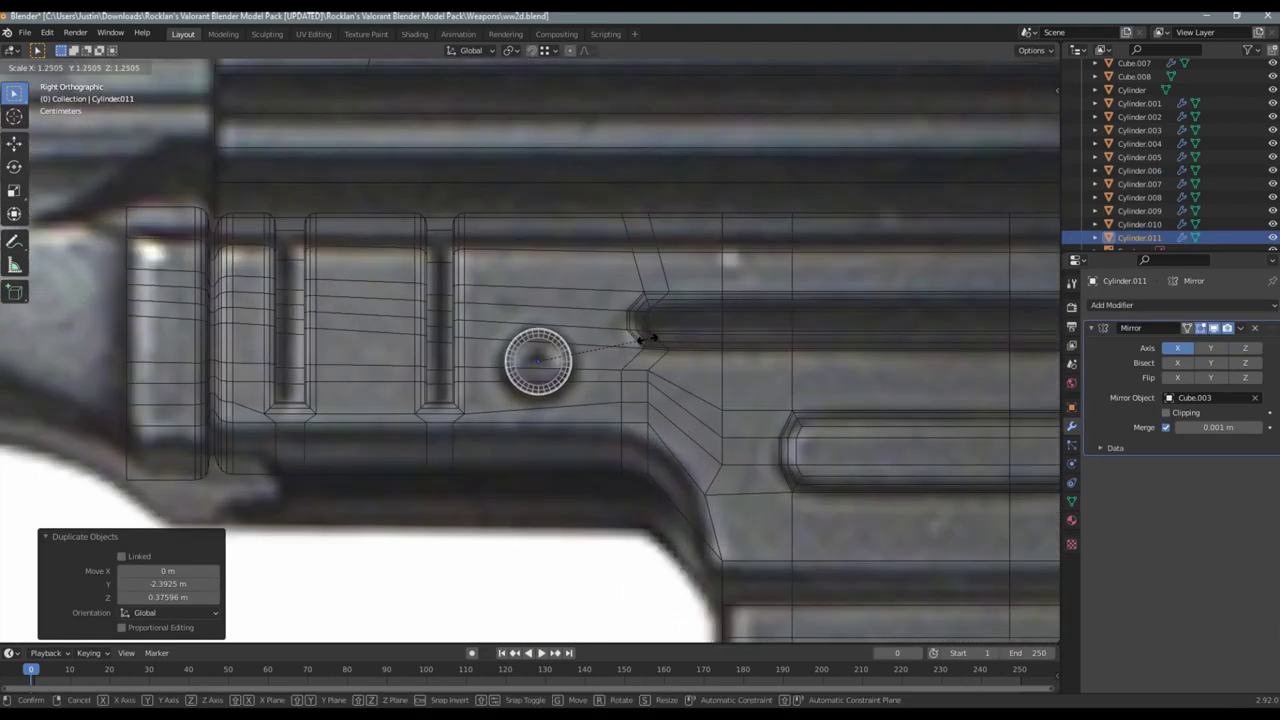
click(1010, 67)
mouse_move(806, 211)
middle_down()
mouse_move(706, 189)
mouse_move(686, 155)
middle_up()
key(g)
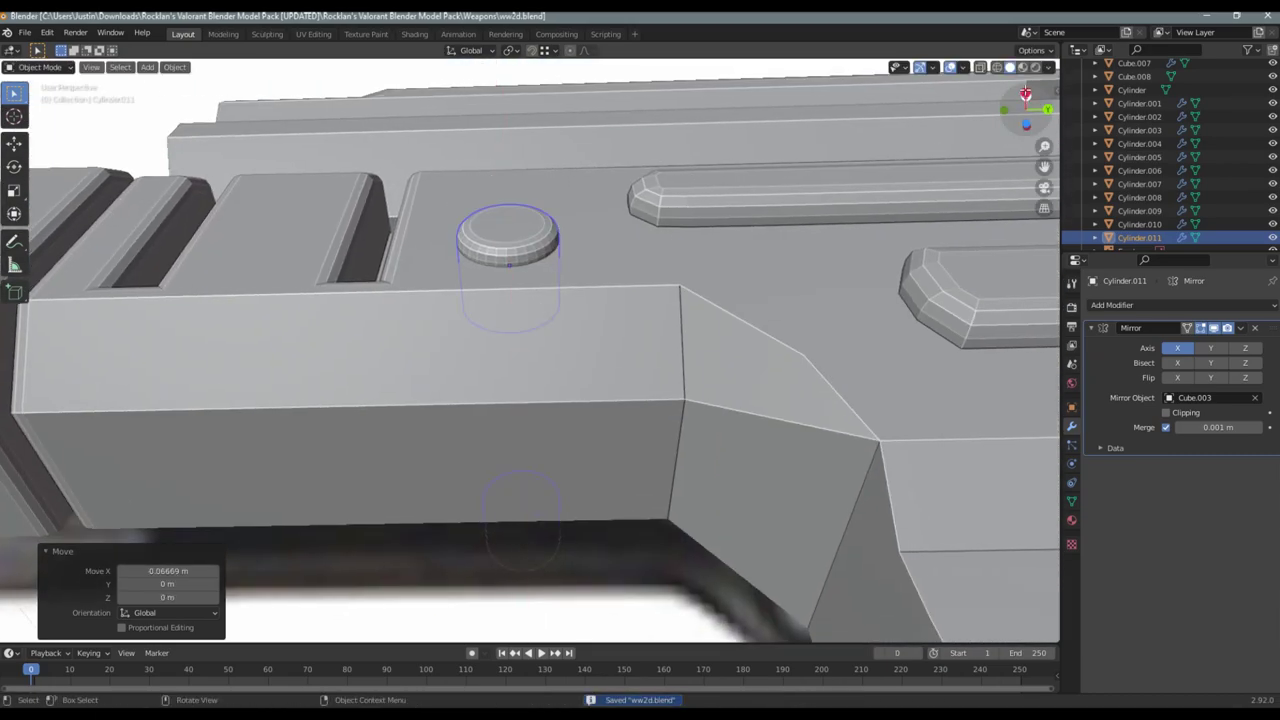
key(KP_7)
key(KP_3)
scroll(411, 262, down, 2)
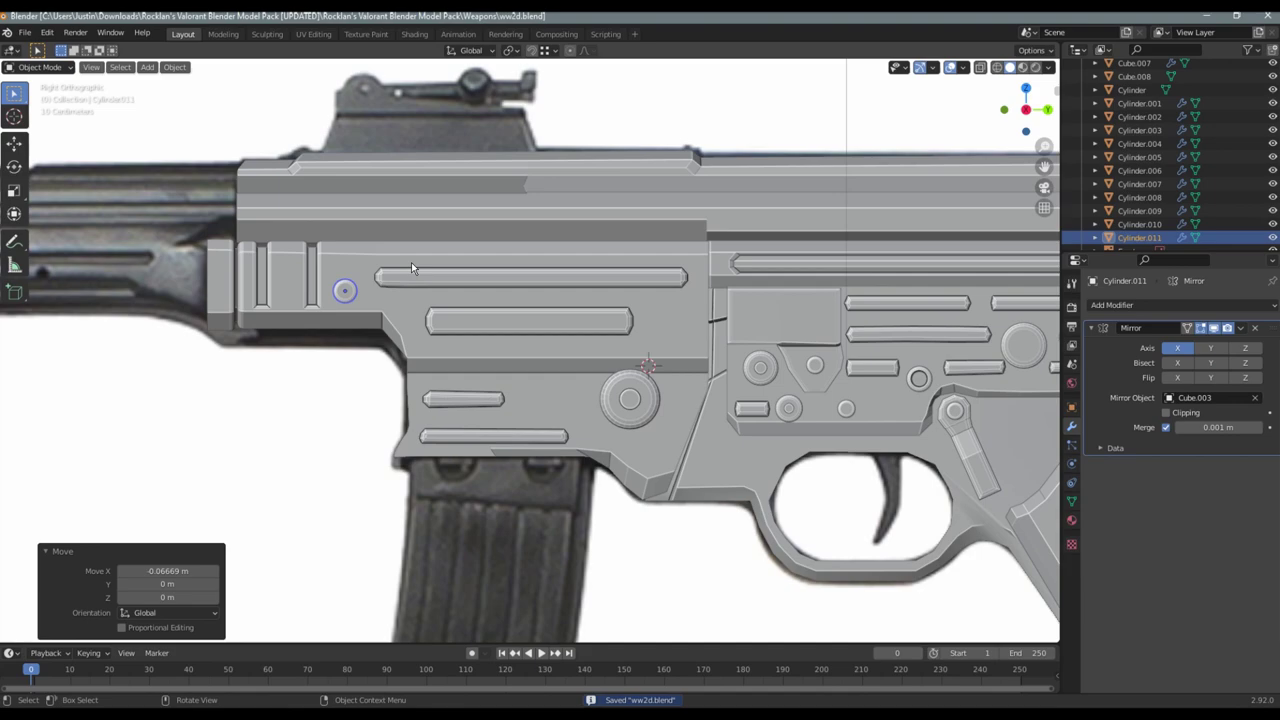
Shrink the new rivet to 0.678 and set its depth in the receiver
click(996, 67)
scroll(552, 287, up, 2)
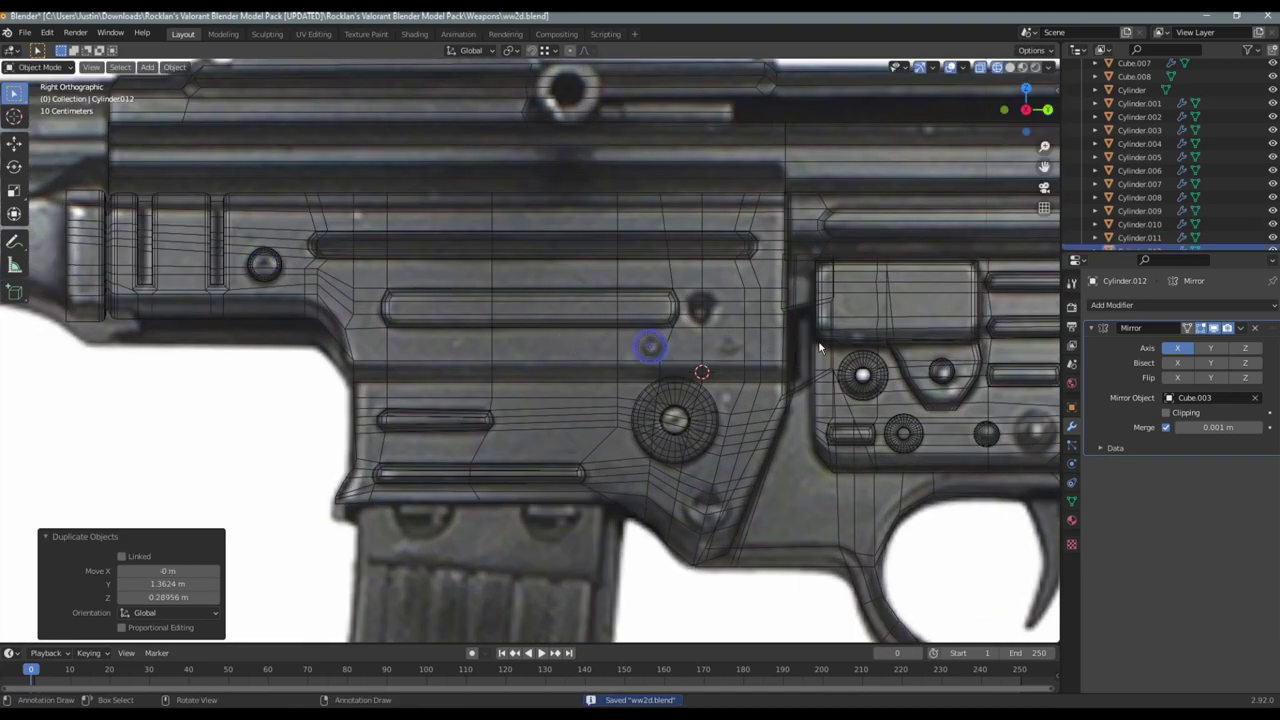
click(776, 314)
scroll(610, 335, up, 5)
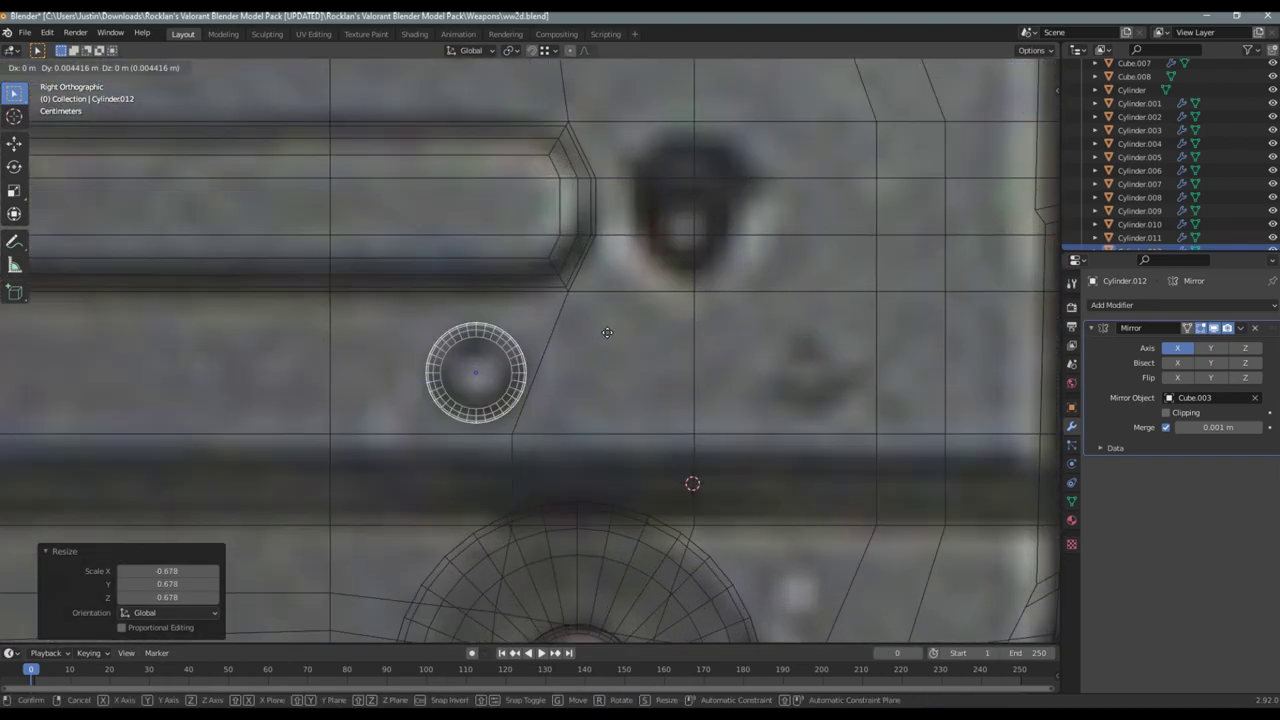
click(1009, 67)
mouse_move(964, 100)
middle_down()
mouse_move(681, 299)
mouse_move(781, 294)
middle_up()
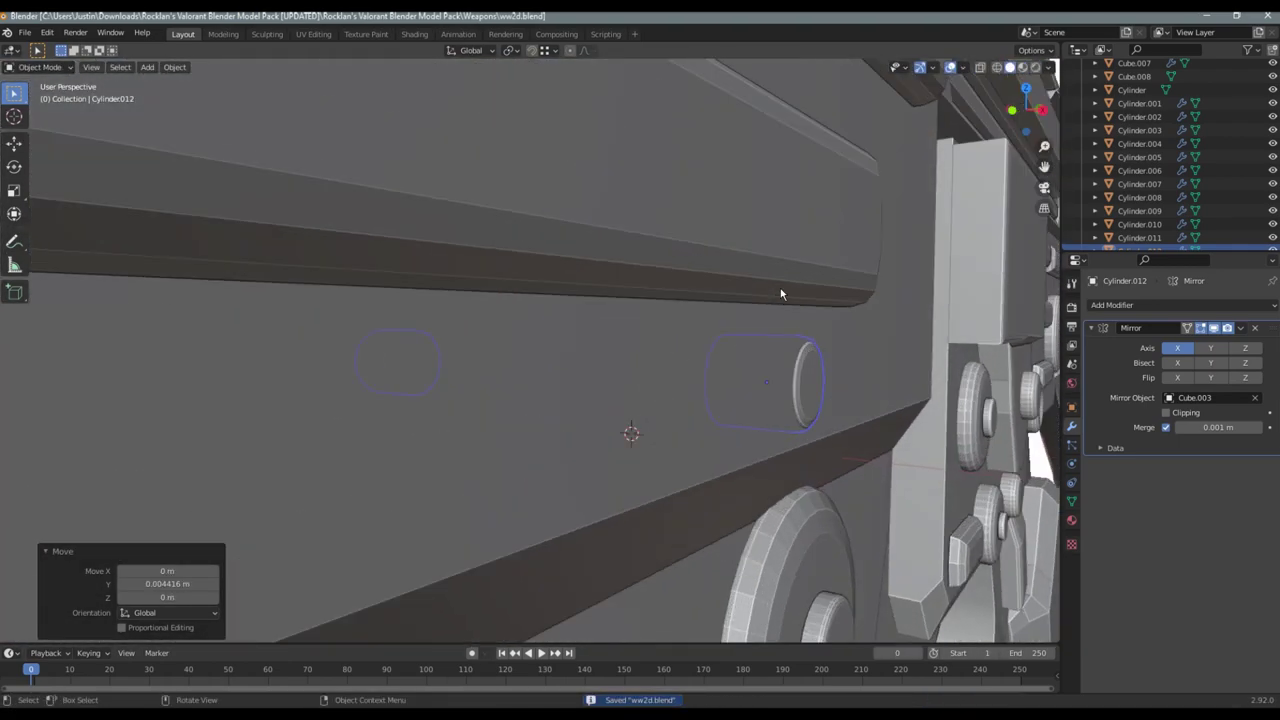
click(726, 300)
scroll(726, 300, down, 6)
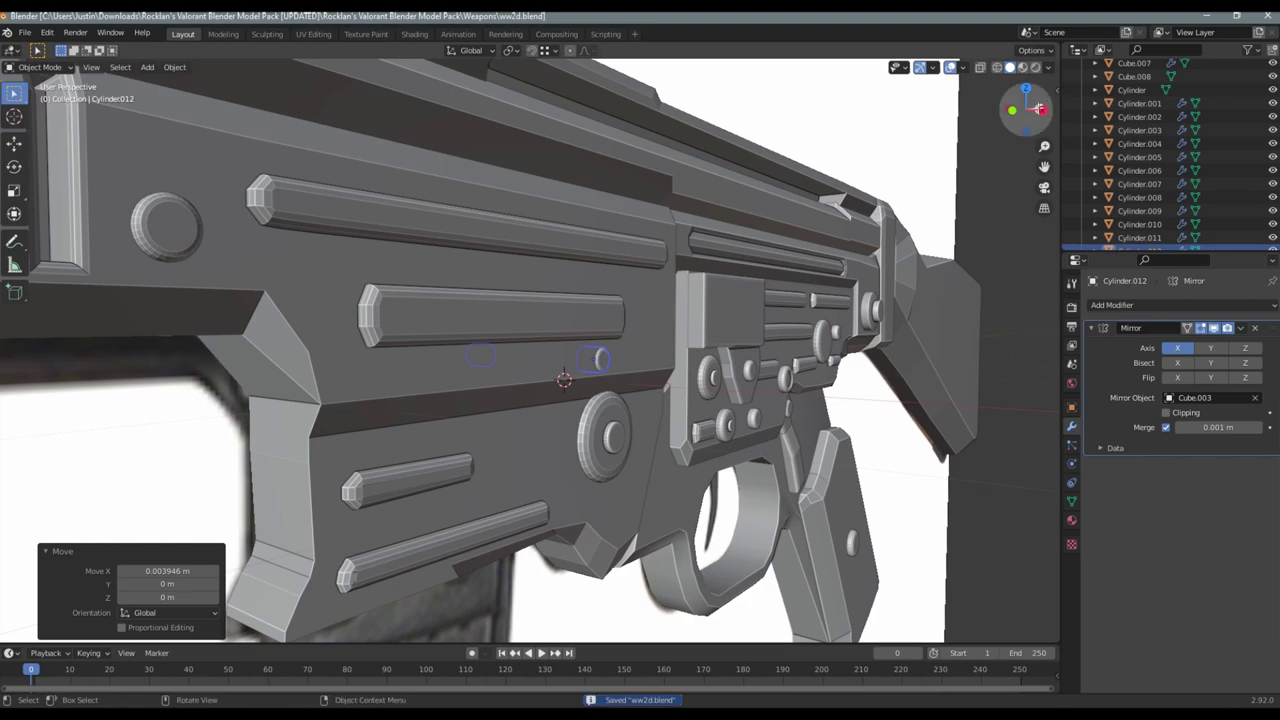
Set the depth of the rivet above the trigger guard across the receiver width
key(KP_3)
key(shift+z)
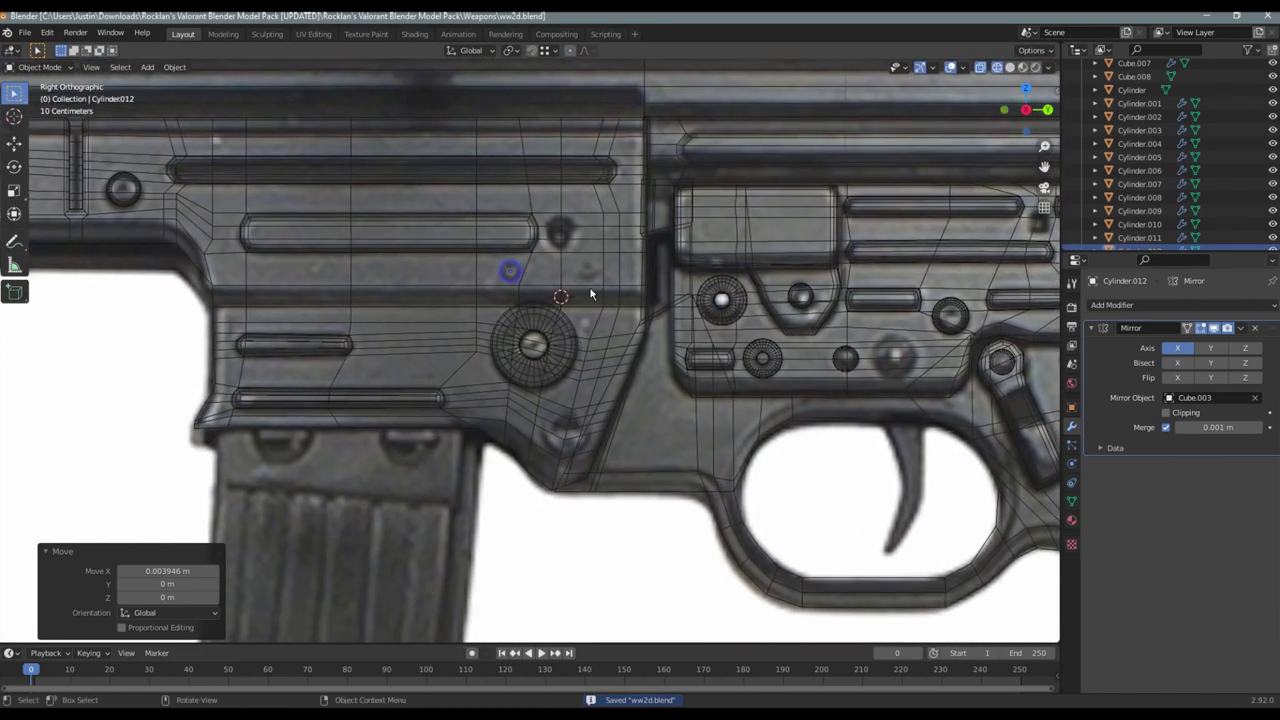
ctrl+scroll(531, 338, down, 3)
click(807, 320)
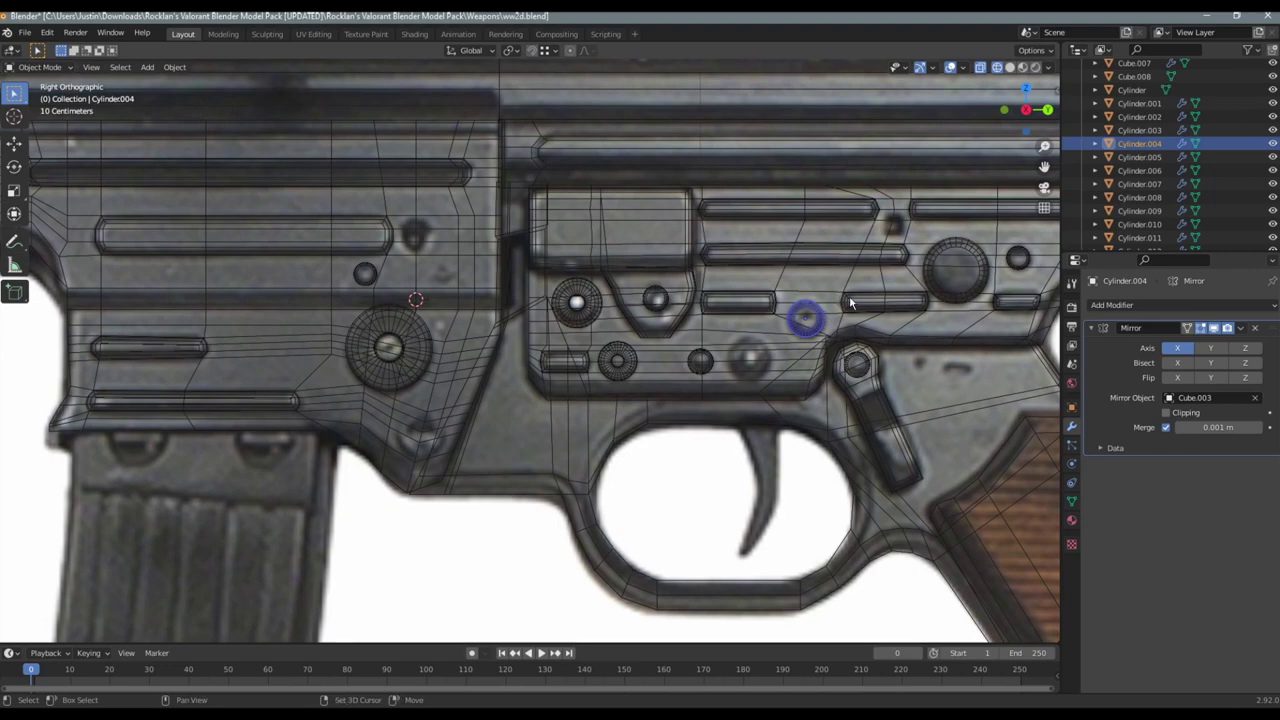
click(1010, 67)
mouse_move(594, 332)
middle_down()
mouse_move(590, 148)
mouse_move(99, 396)
middle_up()
click(592, 173)
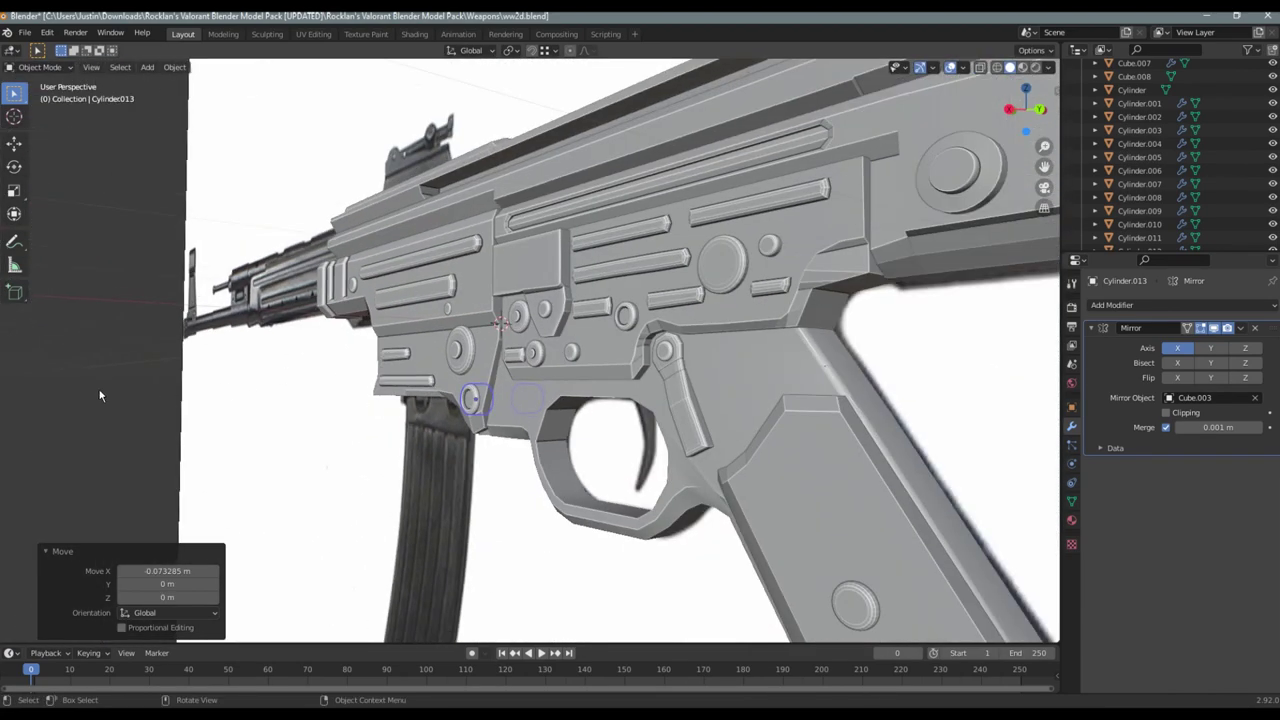
Inspect the bare receiver with the reference hidden, then settle on the Right Orthographic view
click(1008, 108)
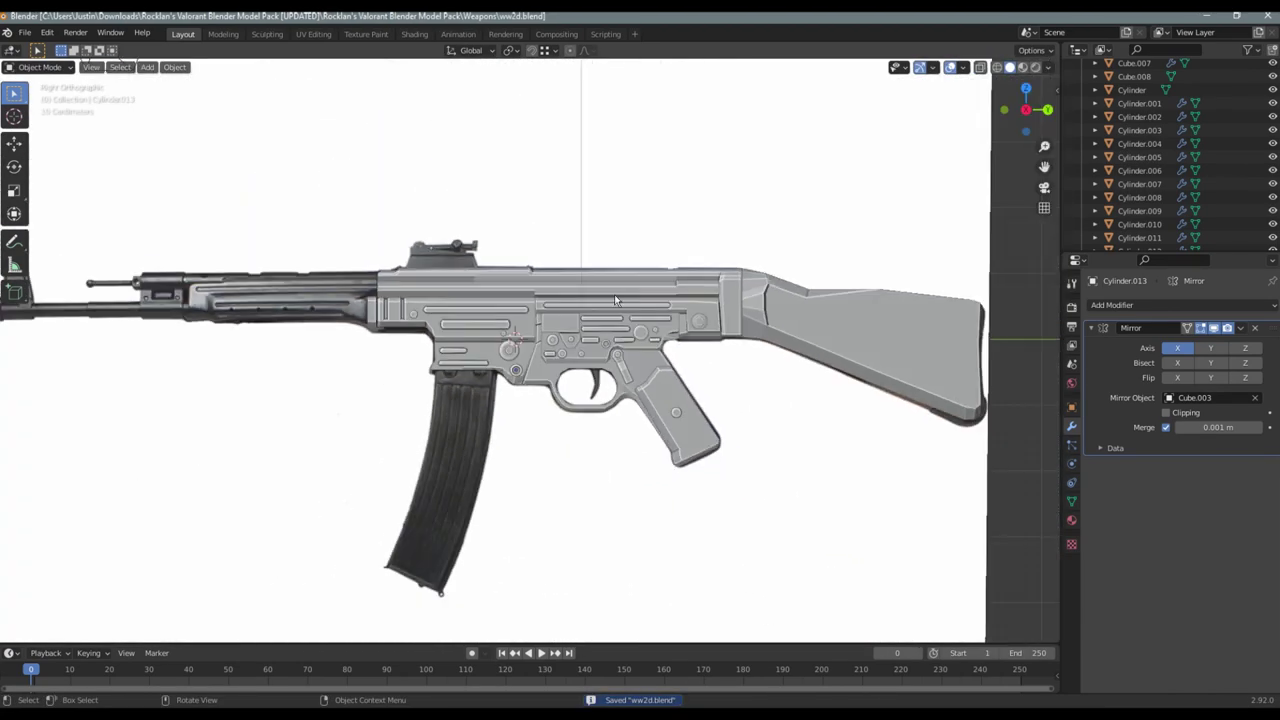
click(937, 333)
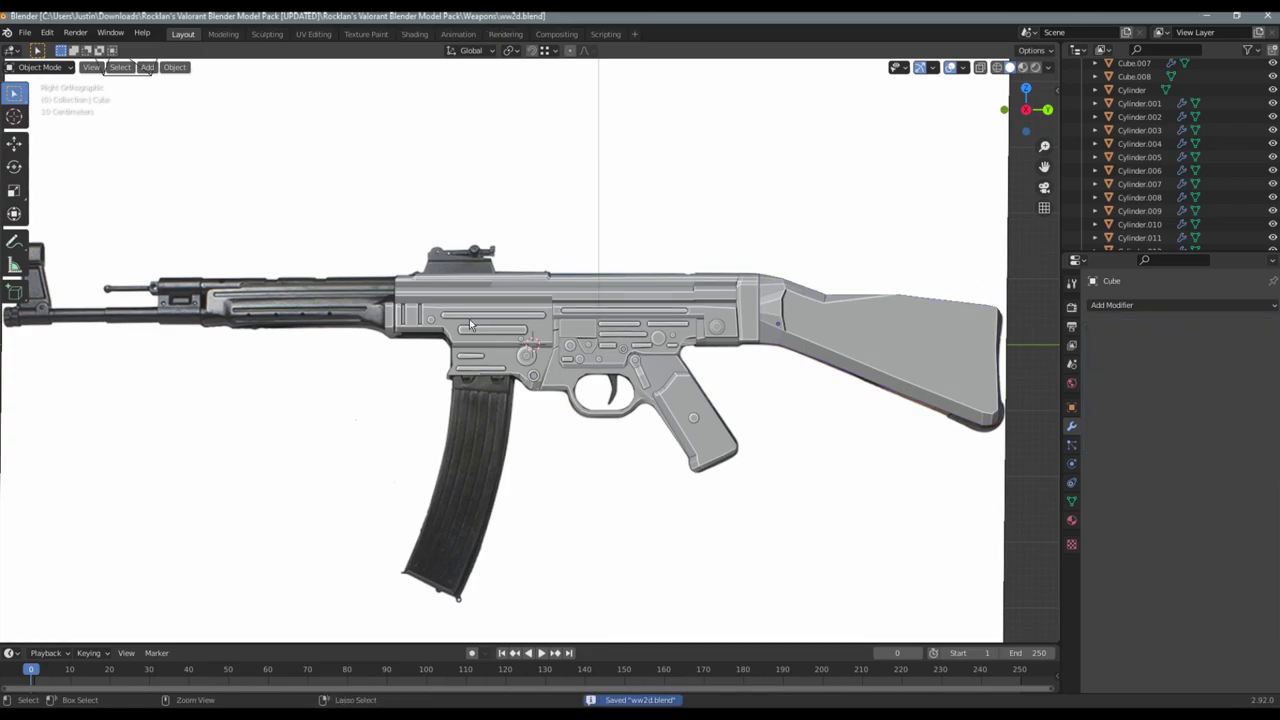
mouse_move(469, 323)
middle_down()
mouse_move(871, 354)
mouse_move(609, 338)
middle_up()
scroll(520, 330, up, 4)
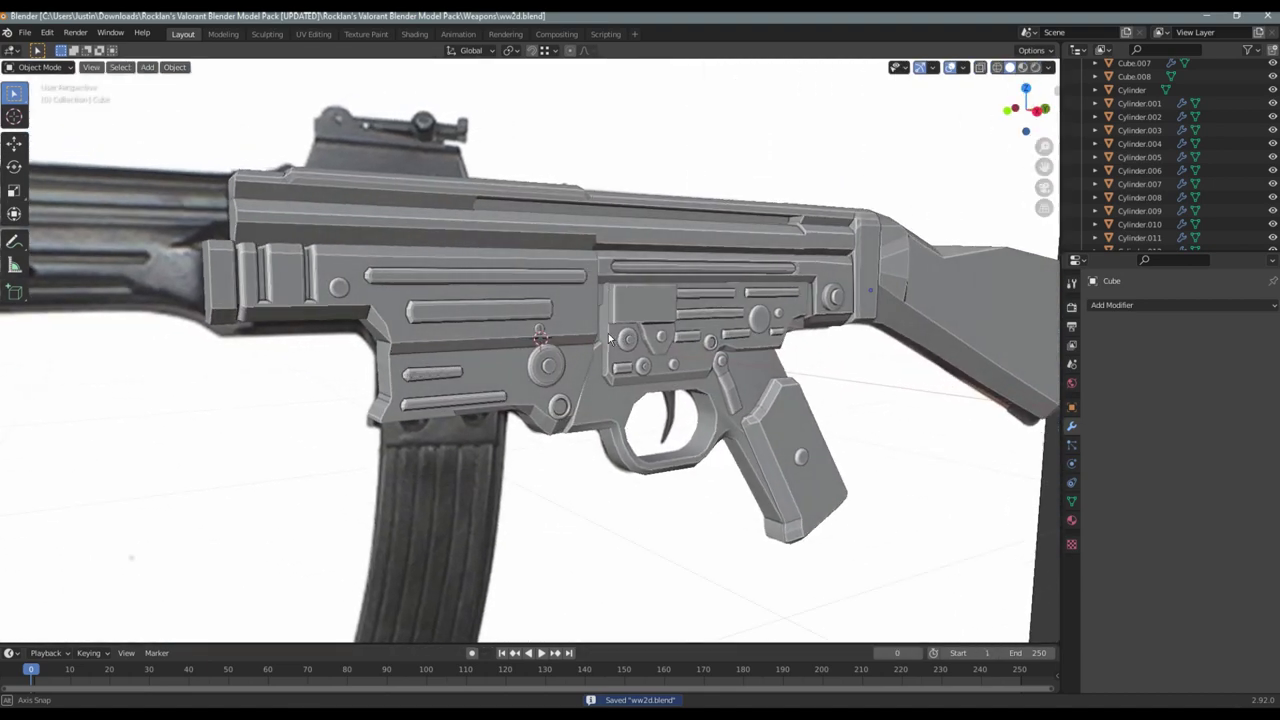
scroll(609, 338, down, 4)
click(1272, 224)
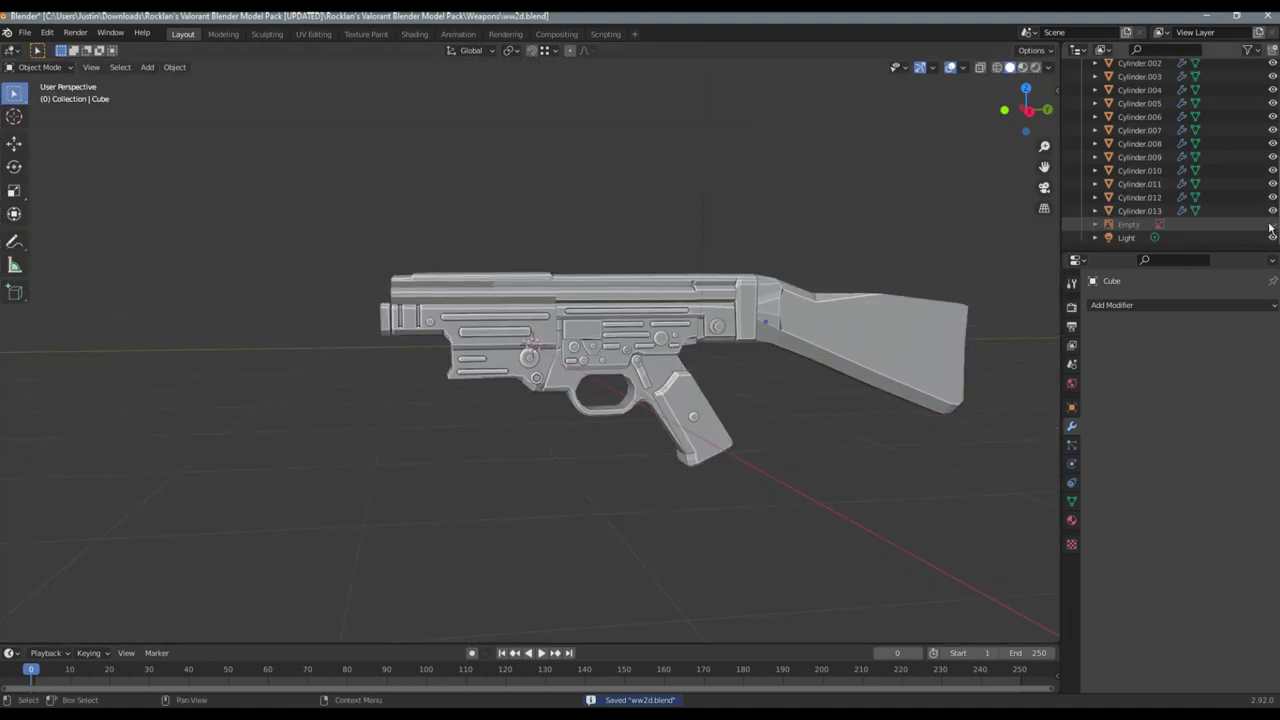
scroll(503, 434, up, 3)
mouse_move(503, 434)
middle_down()
mouse_move(552, 388)
mouse_move(645, 445)
mouse_move(639, 460)
mouse_move(654, 425)
mouse_move(688, 428)
mouse_move(611, 483)
mouse_move(690, 426)
mouse_move(683, 357)
mouse_move(610, 415)
mouse_move(647, 432)
mouse_move(700, 390)
middle_up()
scroll(650, 440, down, 2)
click(1037, 118)
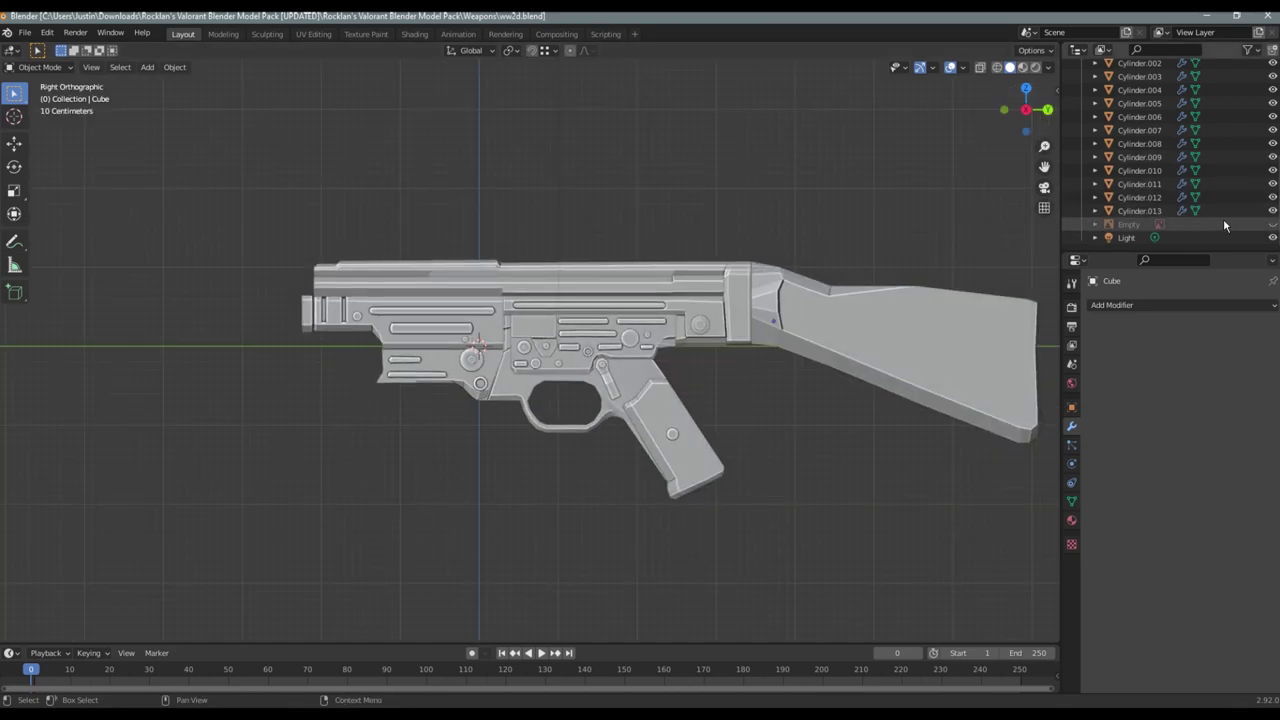
Compare against the reference image, then place a new loop cut on receiver Cube.001
click(1272, 224)
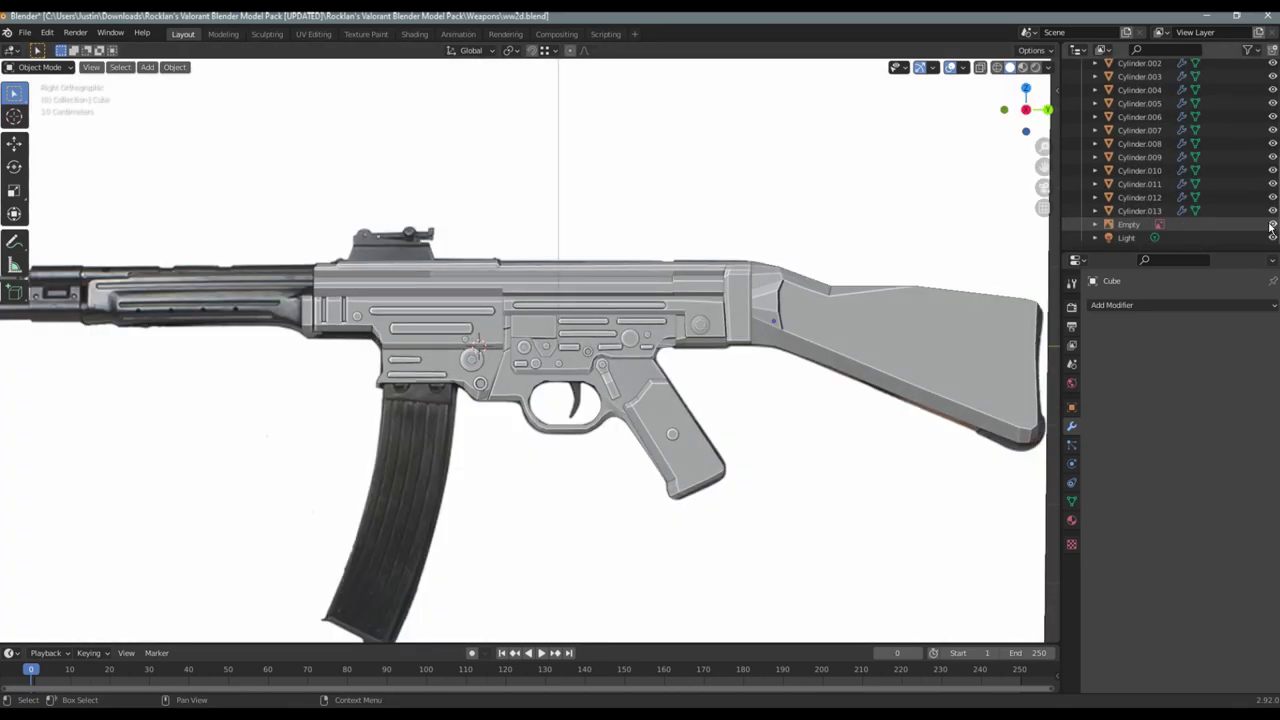
scroll(700, 400, down, 5)
scroll(700, 400, up, 4)
click(1272, 224)
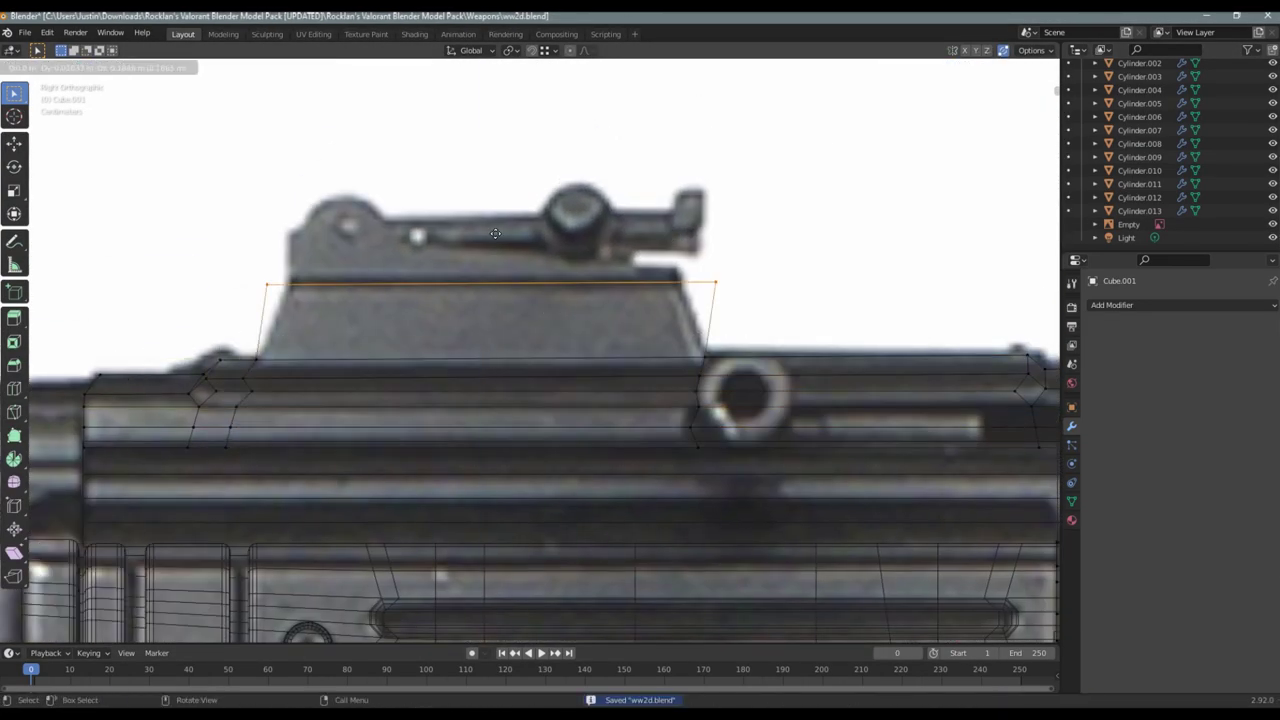
click(495, 233)
scroll(480, 260, up, 2)
scroll(445, 336, up, 2)
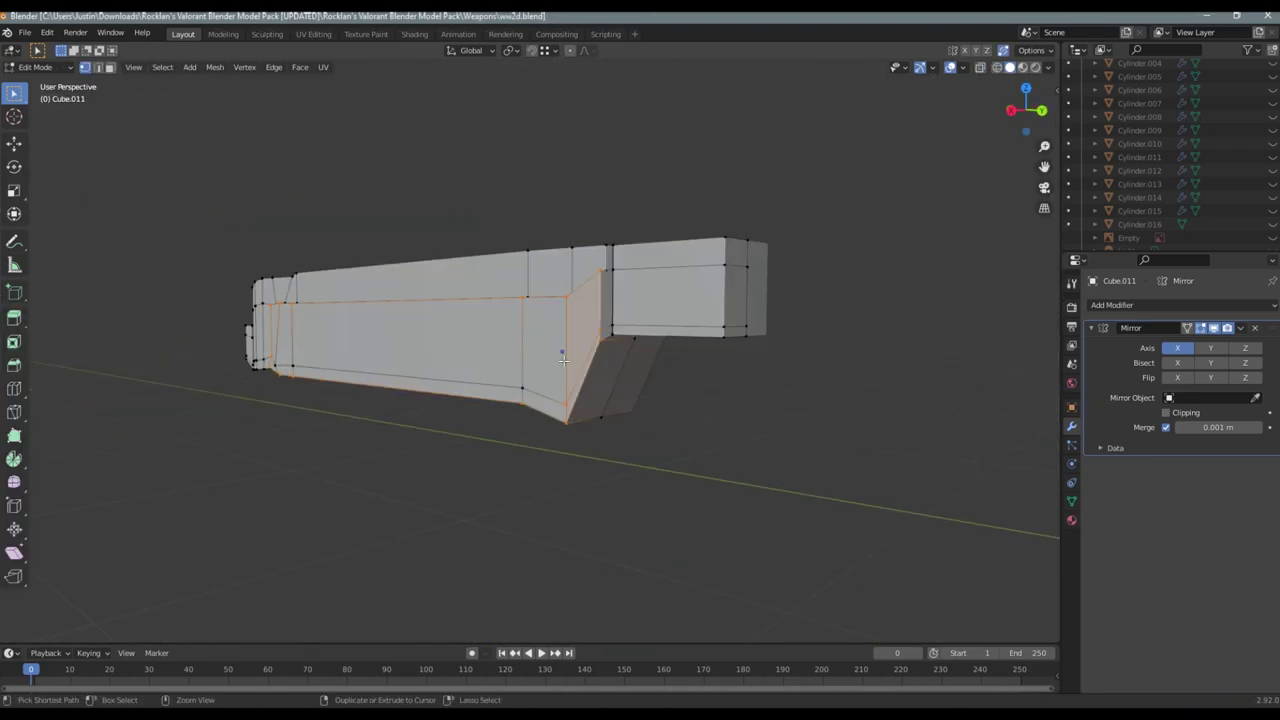
Inspect the finished rifle, discard the old project's changes and bake the lightsteel mesh maps
middle_drag(564, 360, 622, 417)
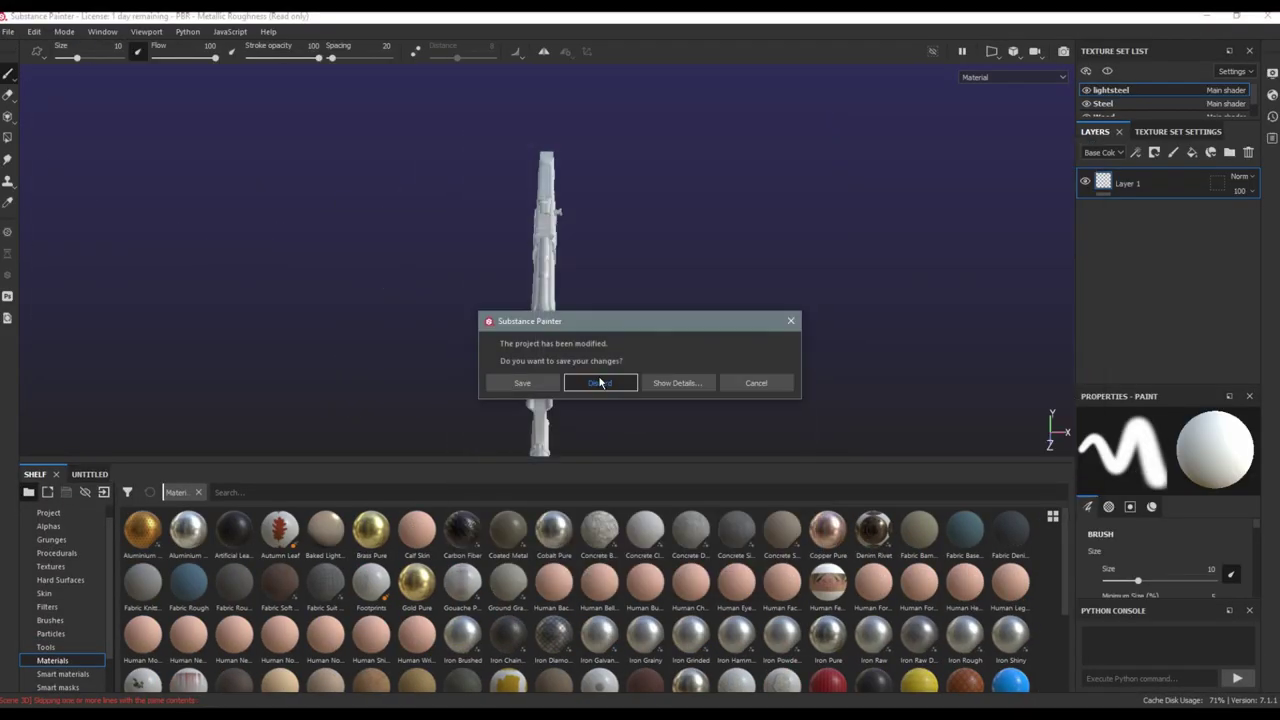
click(600, 383)
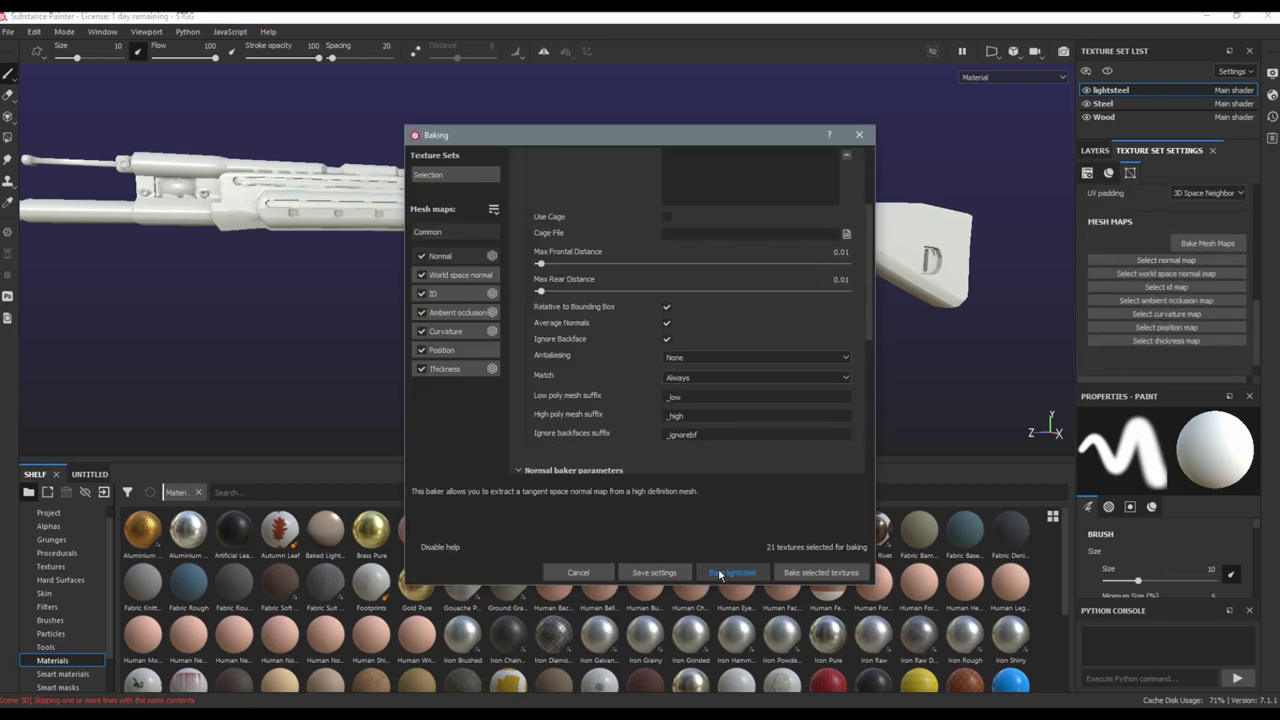
click(720, 575)
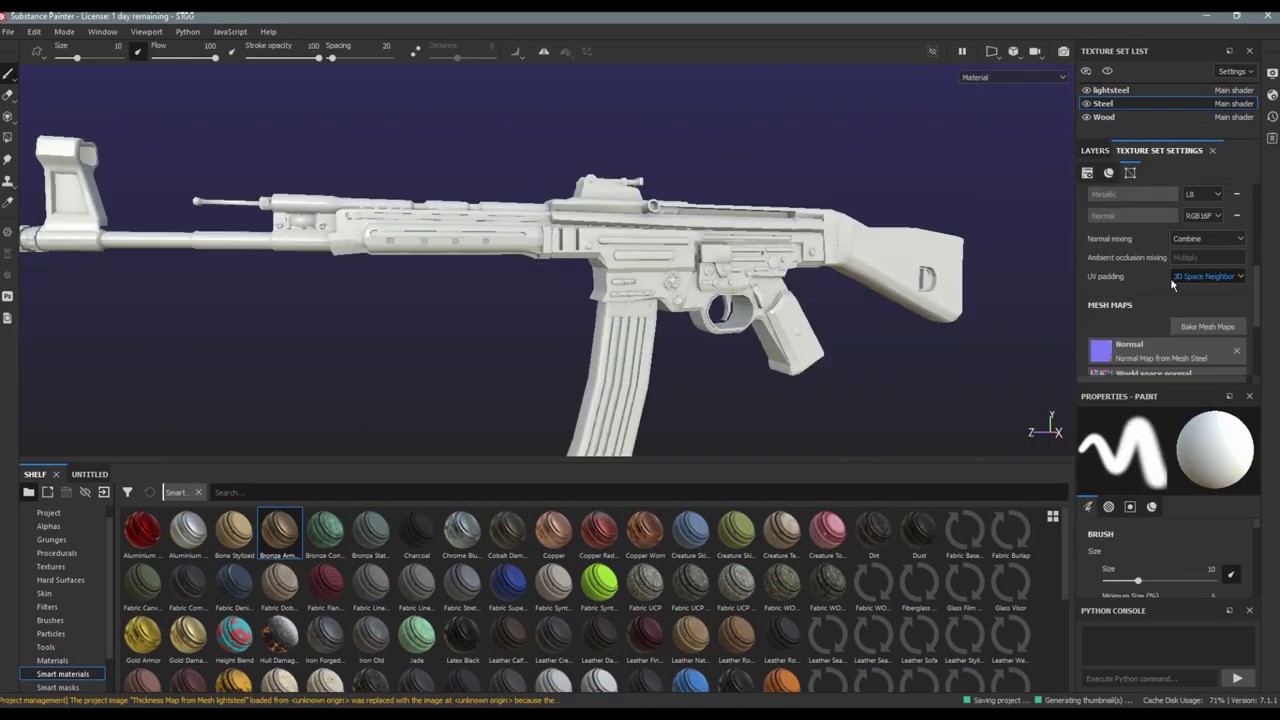
Move from the bake settings to the Wood texture set, then pick a different Iray environment map
click(1208, 326)
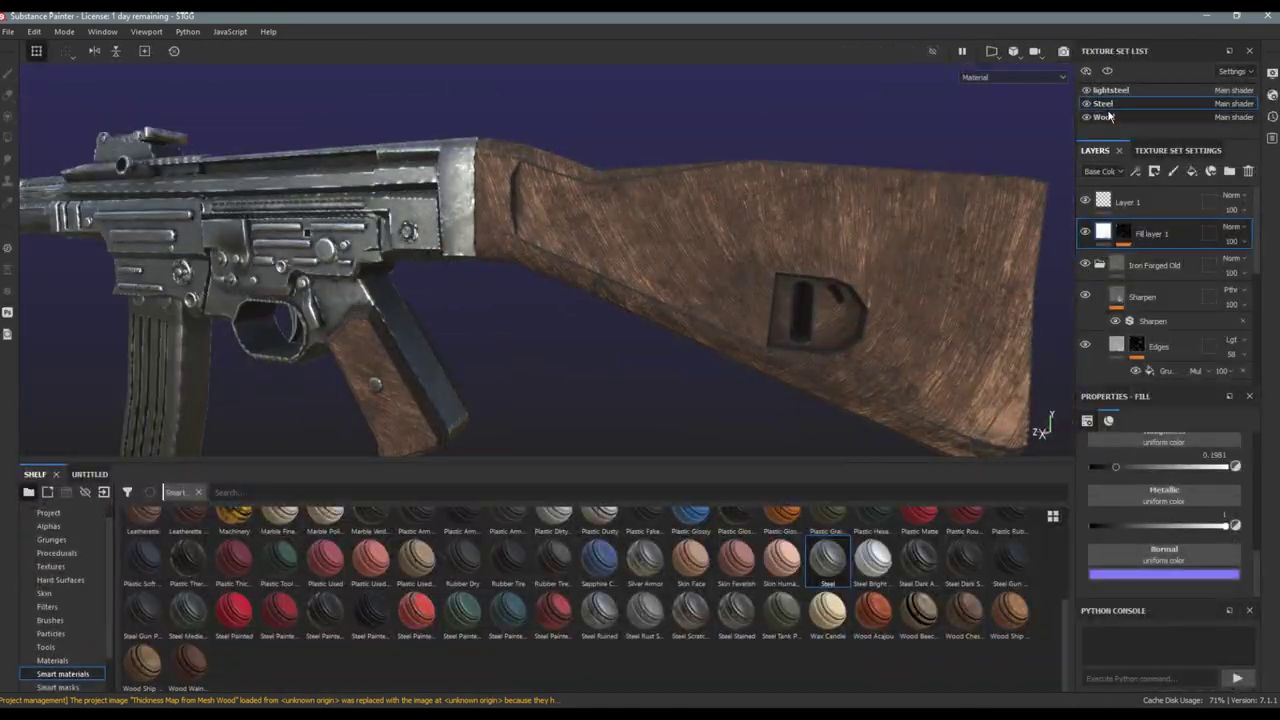
click(1106, 117)
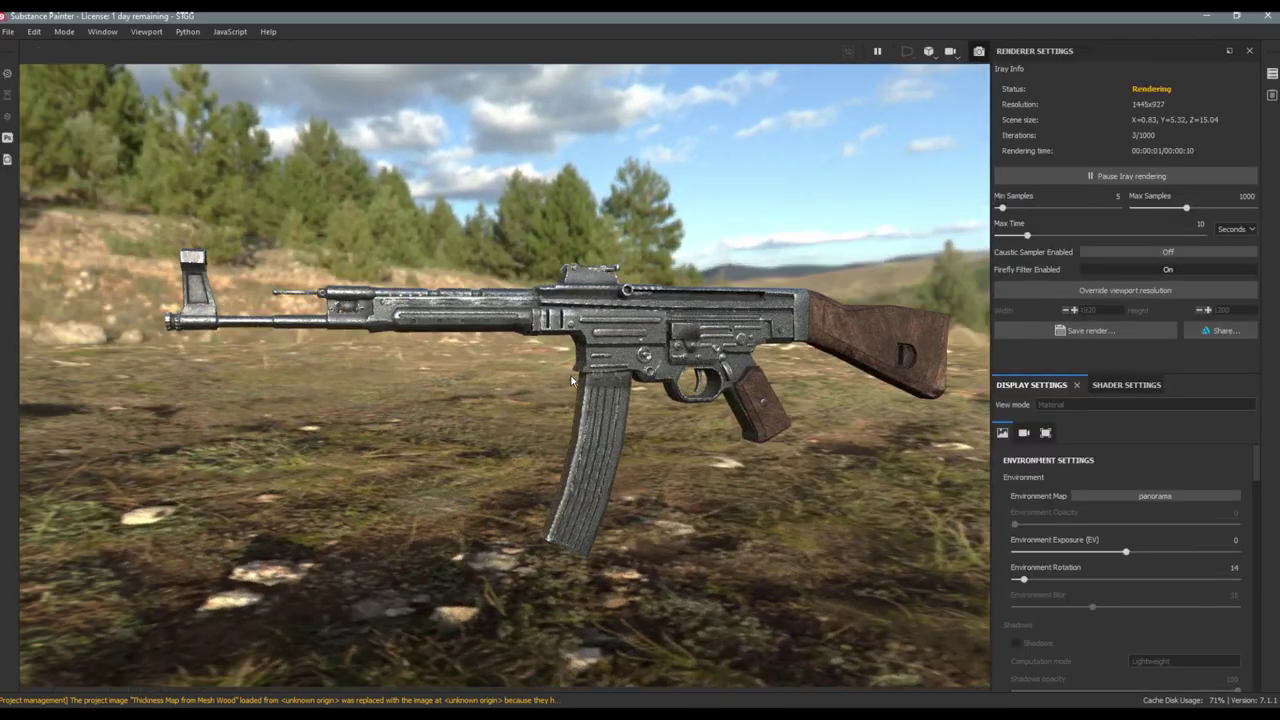
click(1155, 495)
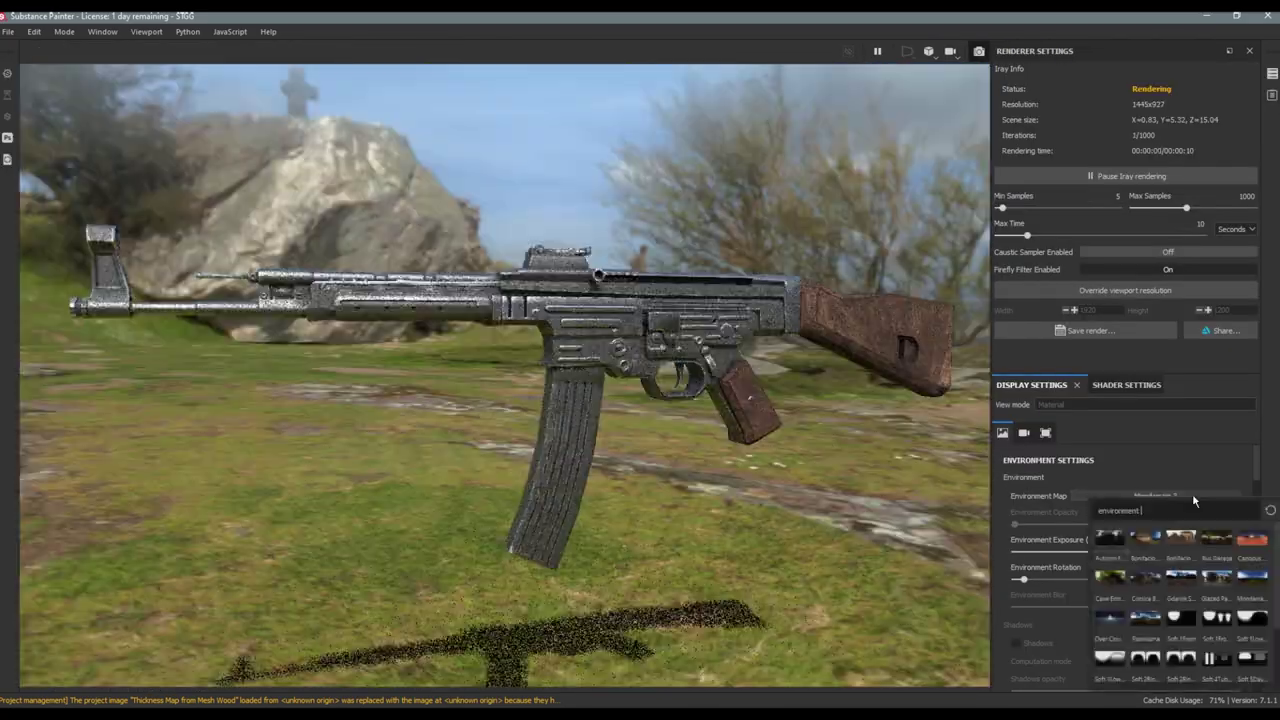
Apply the Gdansk Shipyard Buildings environment and adjust the Iray tone mapping values
click(1128, 554)
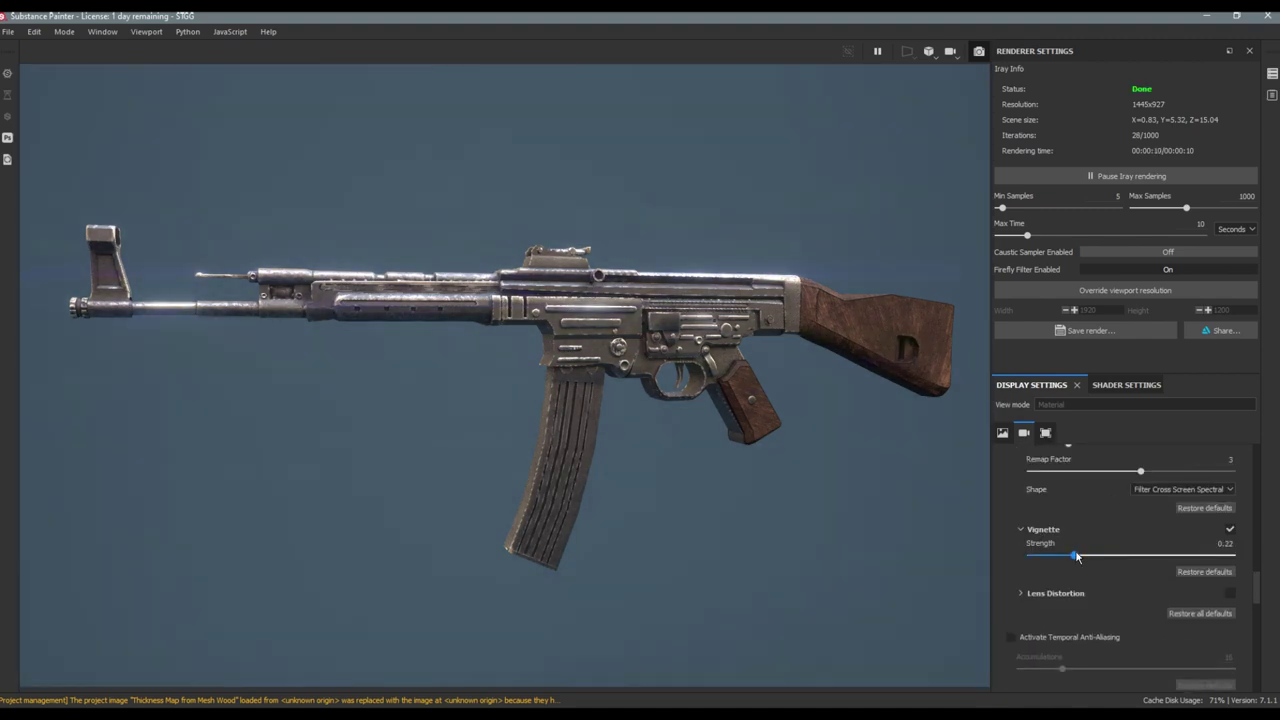
scroll(1100, 560, up, 5)
drag(1065, 527, 1080, 527)
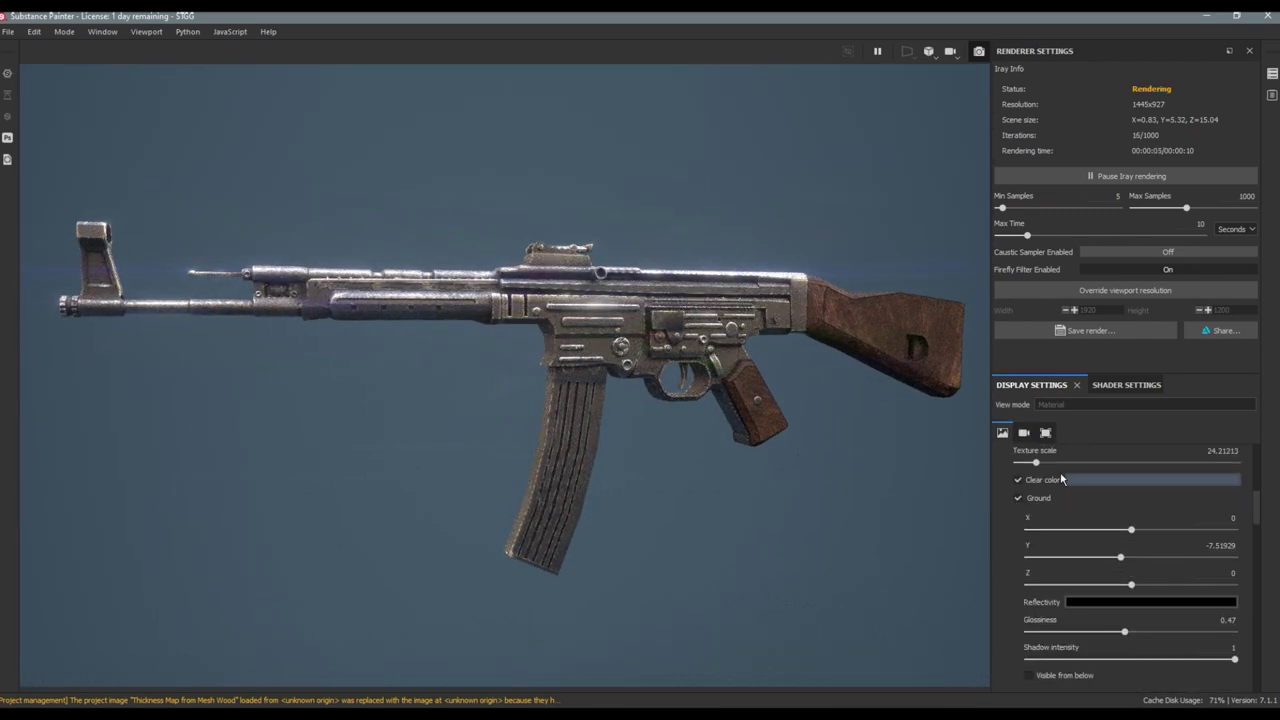
scroll(1062, 480, up, 4)
scroll(1040, 550, down, 3)
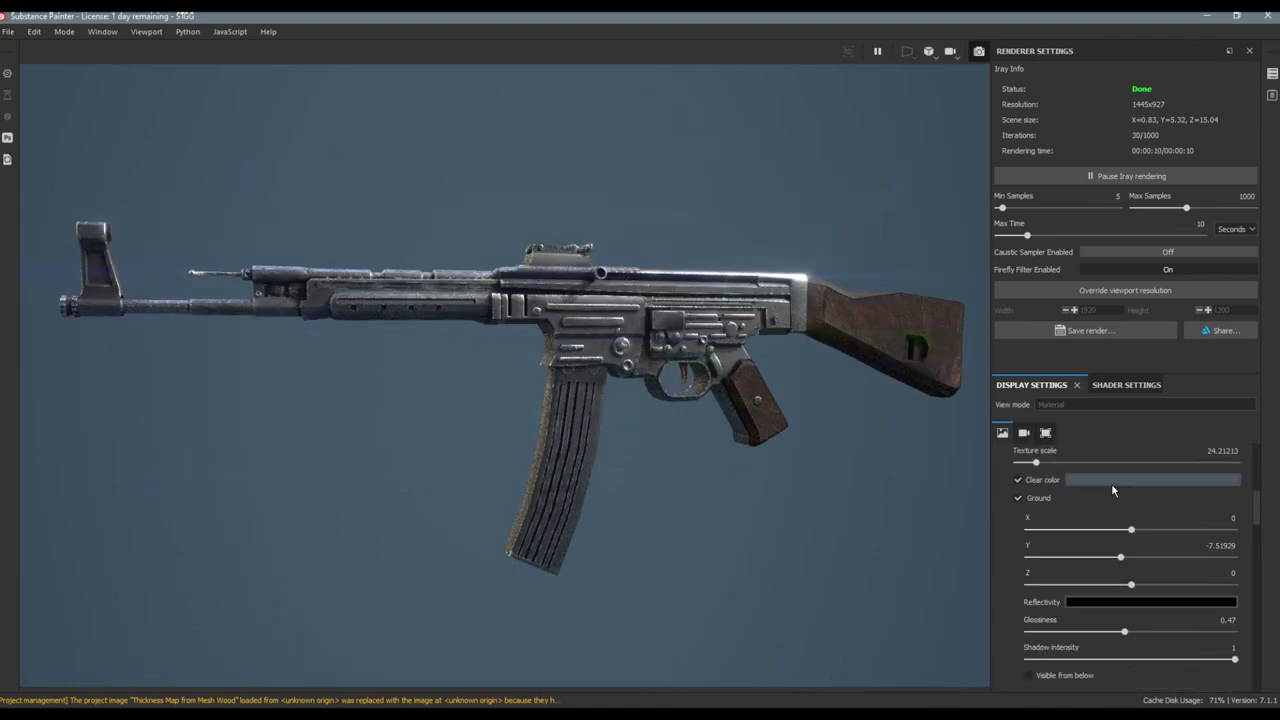
Rotate the rifle while reviewing the Color Correction and Glare display settings
mouse_move(707, 413)
alt+mouse_down()
mouse_move(668, 410)
mouse_move(740, 385)
alt+mouse_up()
scroll(1105, 535, down, 1)
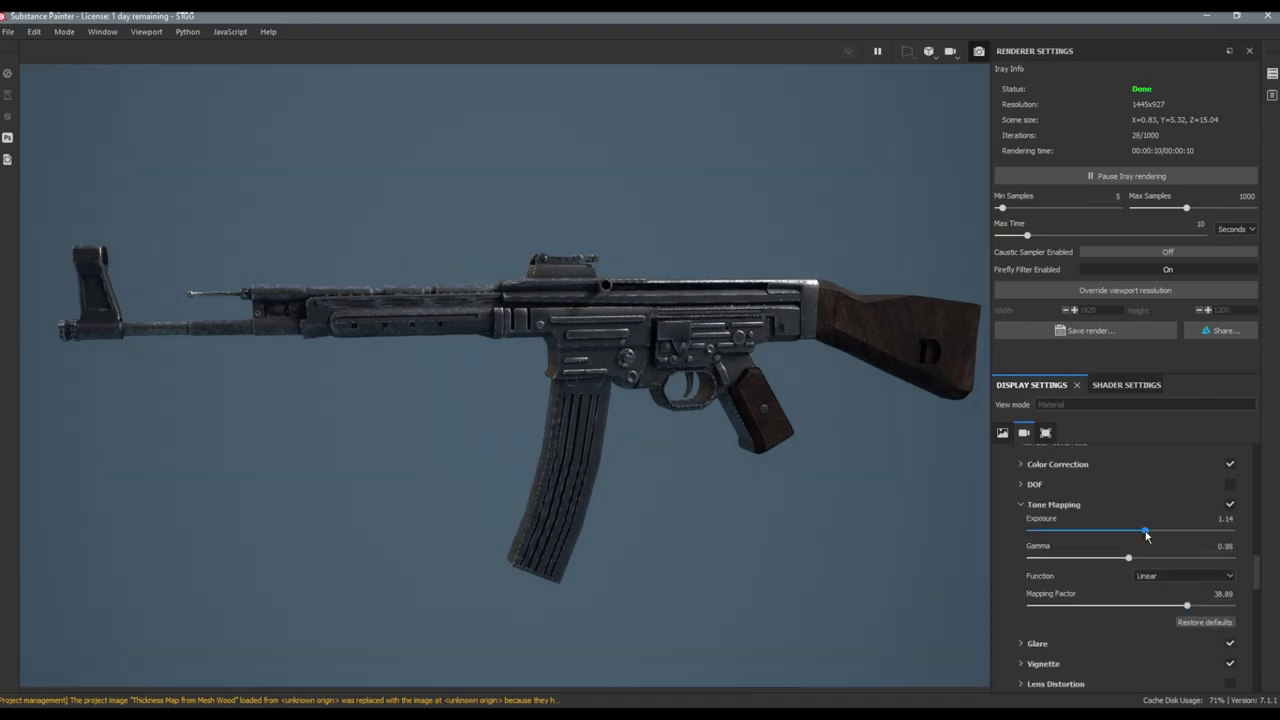
scroll(1066, 593, up, 2)
scroll(1046, 527, up, 3)
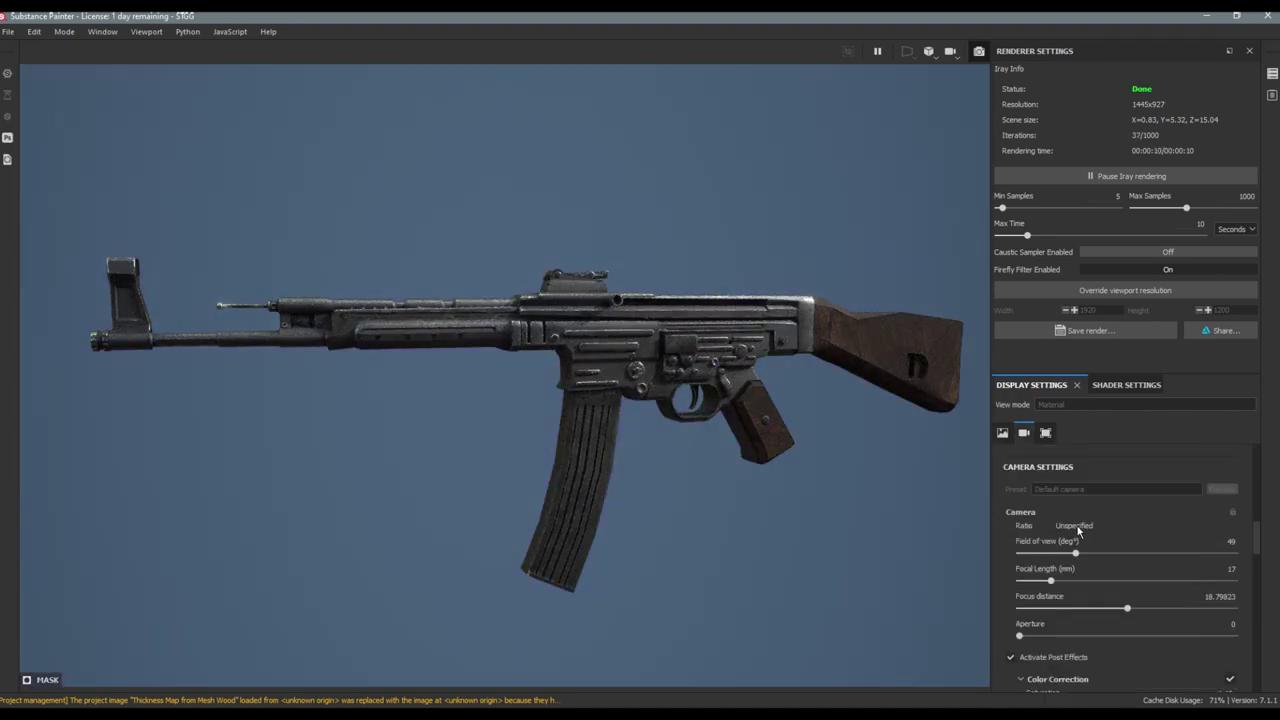
scroll(1078, 530, down, 3)
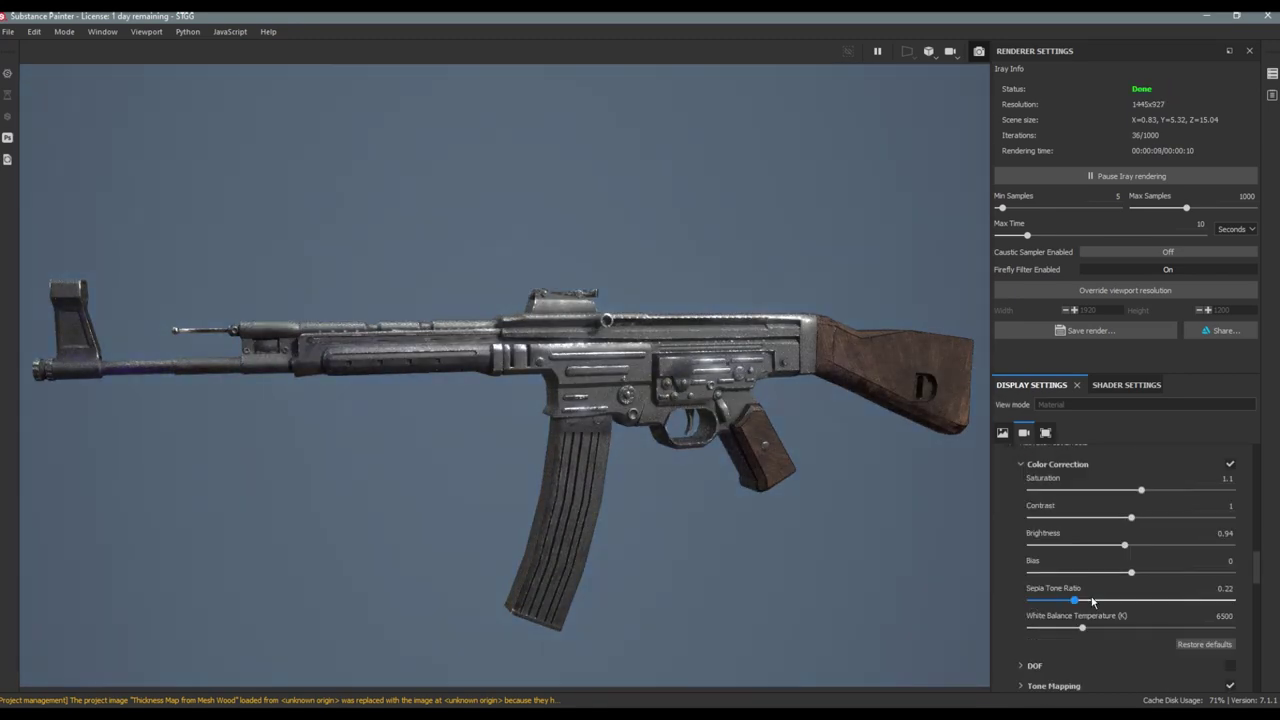
click(1022, 525)
scroll(1030, 552, up, 5)
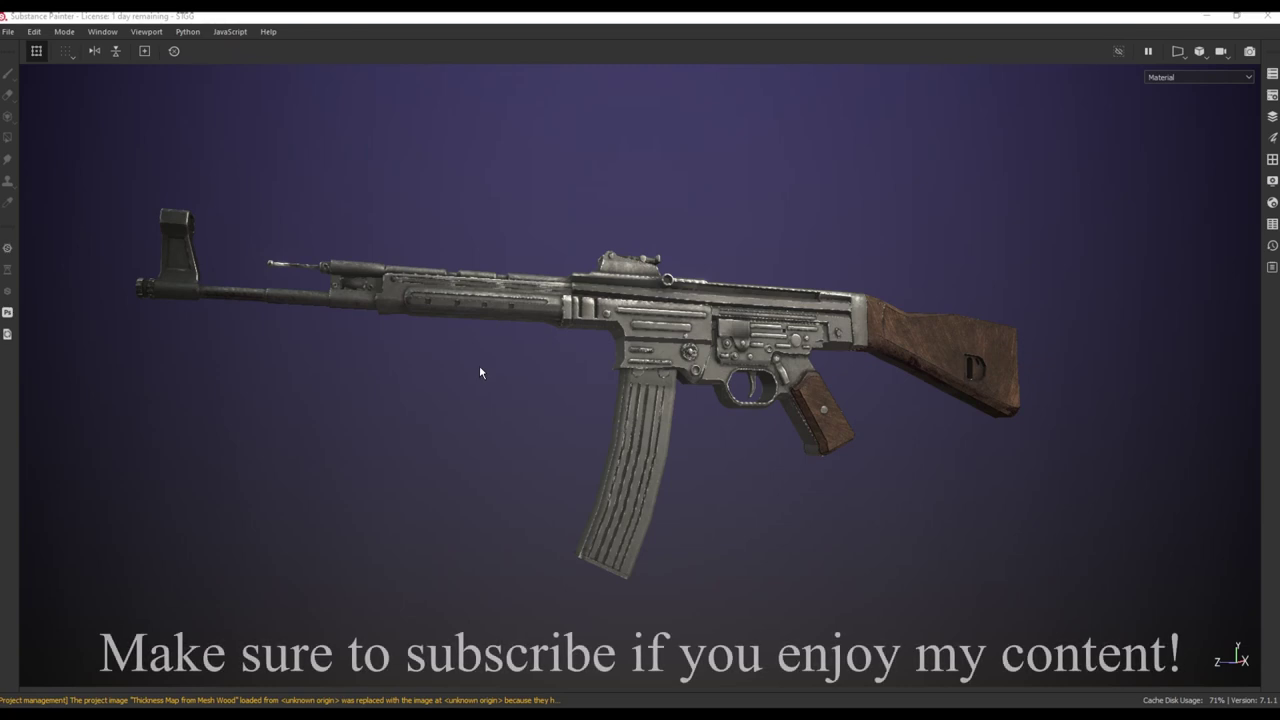
mouse_move(480, 370)
alt+mouse_down()
mouse_move(466, 377)
mouse_move(506, 389)
alt+mouse_up()
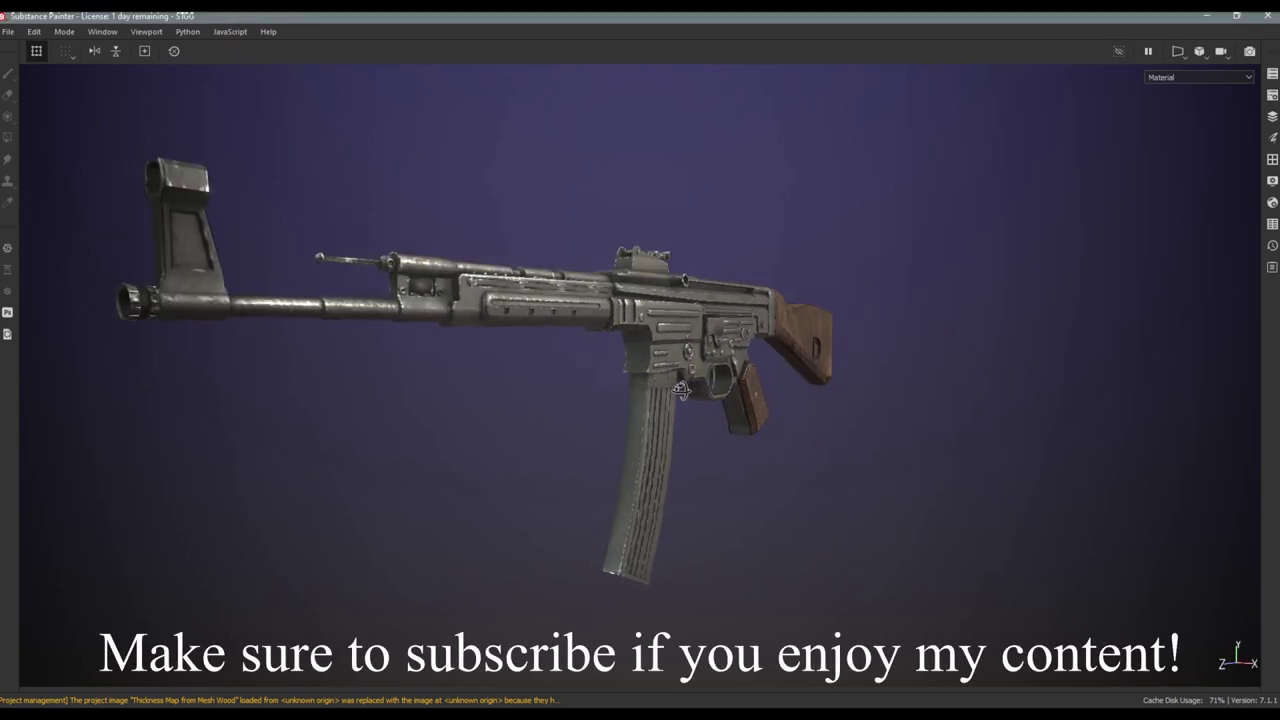
alt+drag(866, 393, 1104, 390)
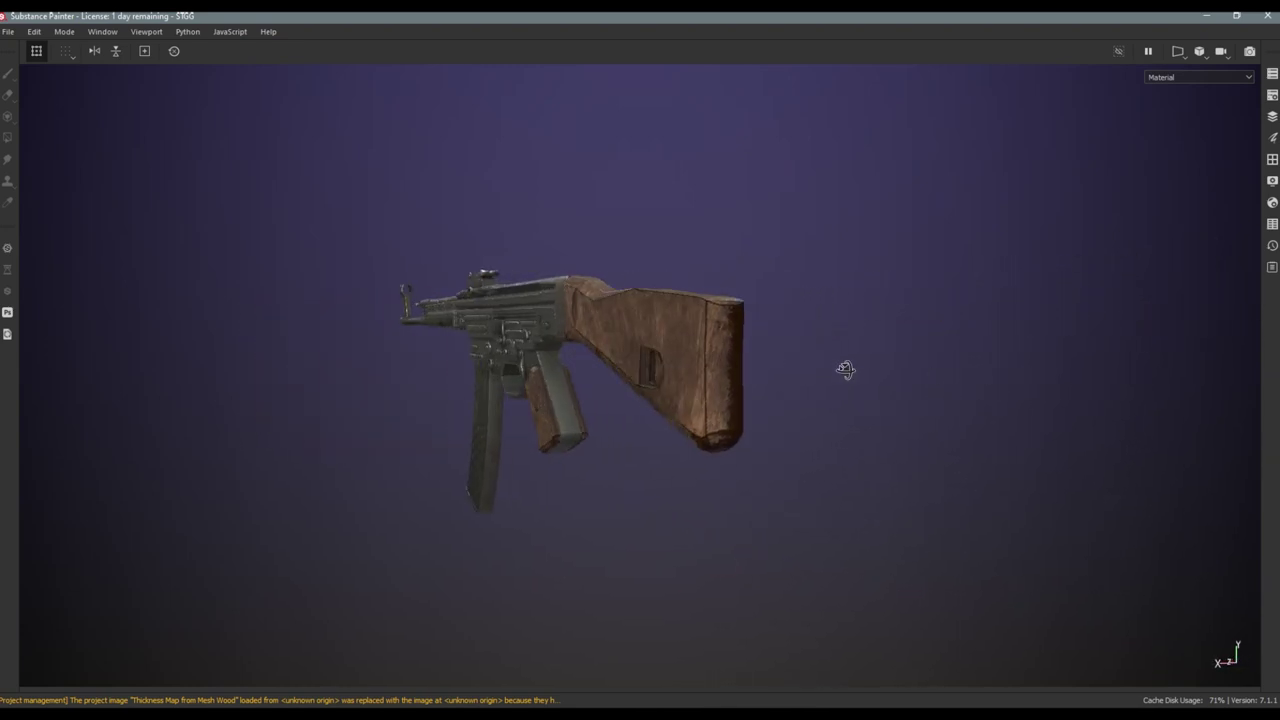
alt+drag(1044, 421, 994, 535)
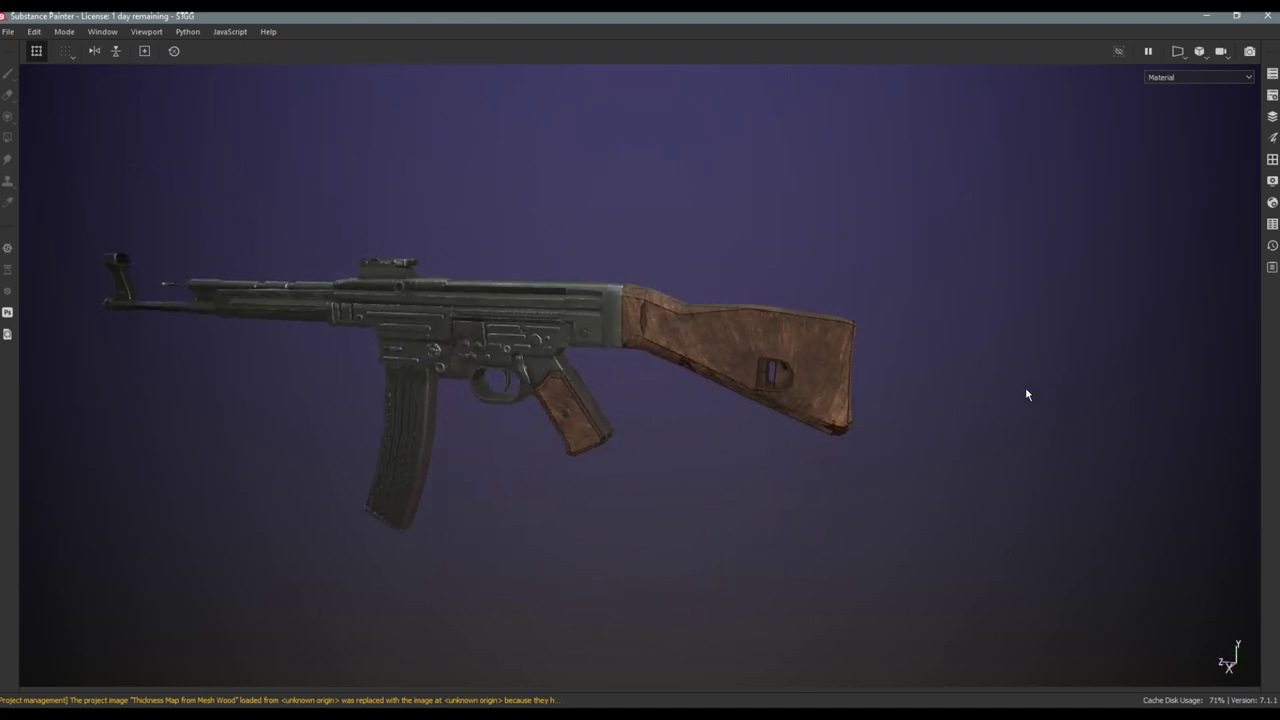
scroll(524, 392, up, 5)
mouse_move(524, 392)
alt+mouse_down()
mouse_move(425, 416)
mouse_move(734, 417)
alt+mouse_up()
scroll(837, 414, down, 2)
scroll(837, 414, down, 3)
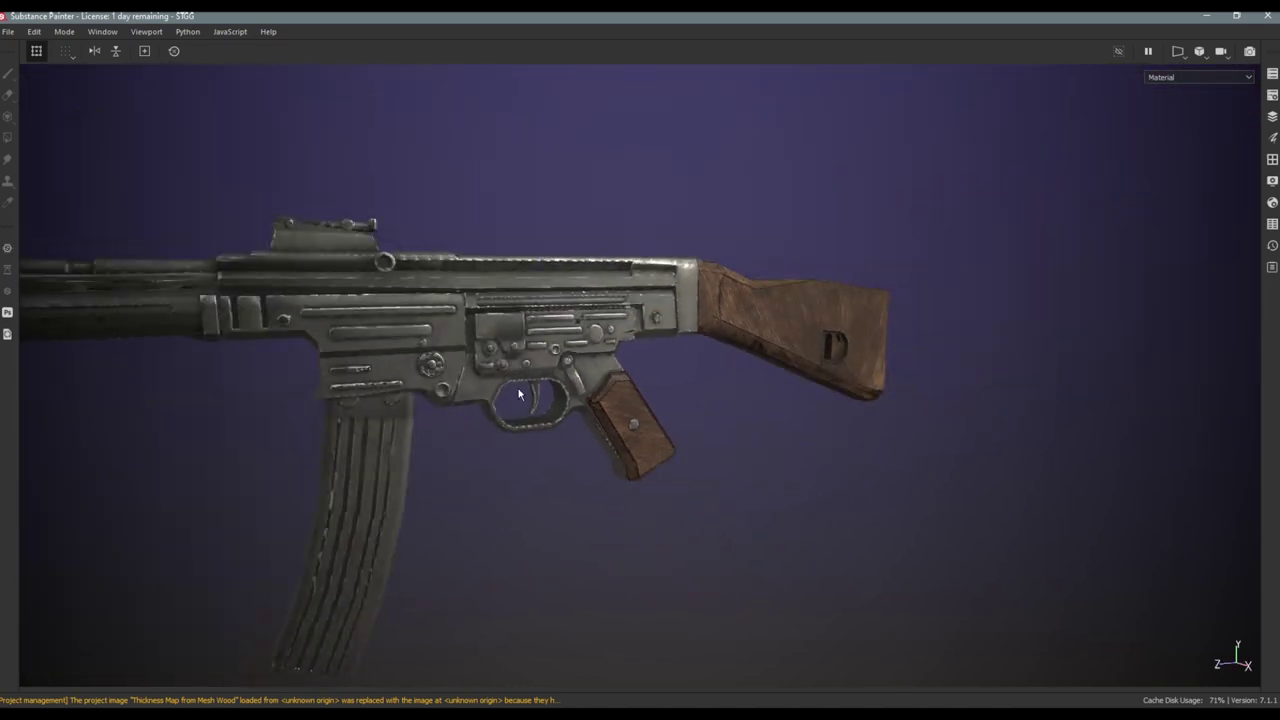
mouse_move(354, 396)
alt+mouse_down()
mouse_move(764, 258)
mouse_move(914, 260)
mouse_move(737, 277)
mouse_move(817, 335)
mouse_move(1155, 323)
mouse_move(1074, 309)
mouse_move(900, 217)
mouse_move(700, 265)
alt+mouse_up()
scroll(768, 228, up, 3)
scroll(740, 298, down, 3)
scroll(700, 265, down, 3)
scroll(708, 388, down, 2)
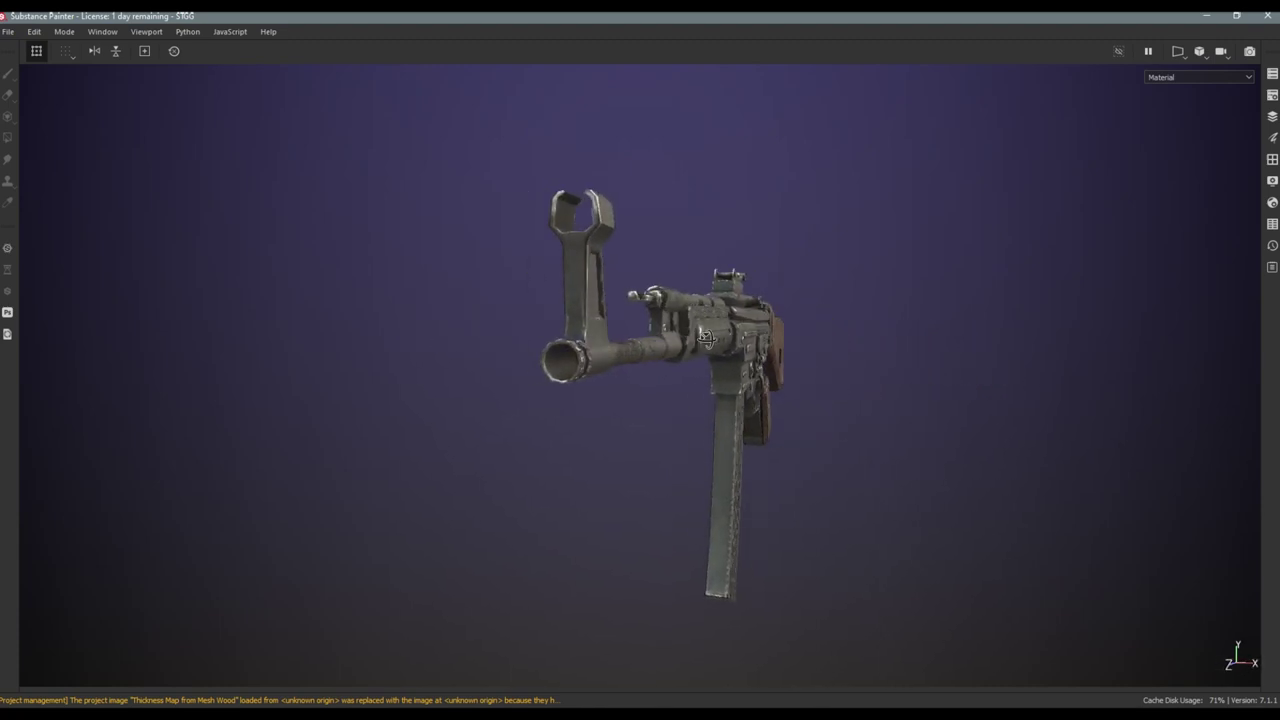
alt+drag(766, 345, 776, 351)
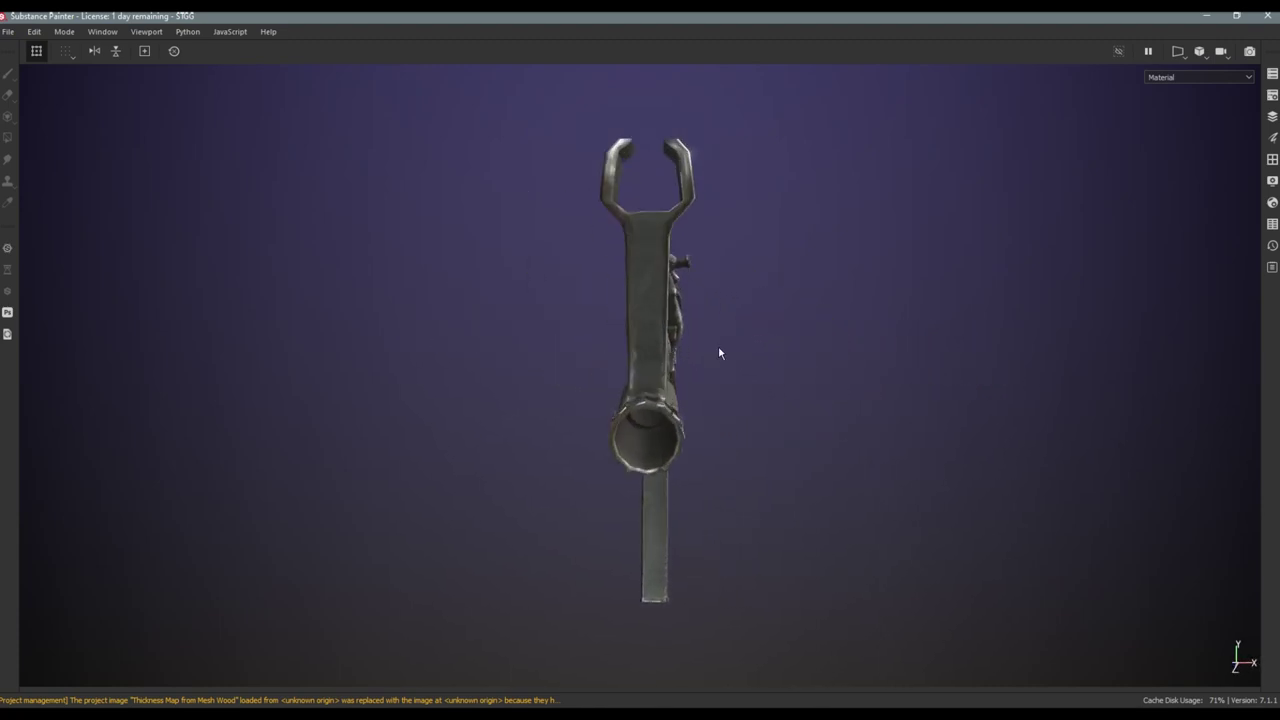
scroll(283, 337, up, 4)
mouse_move(283, 337)
alt+mouse_down()
mouse_move(623, 343)
mouse_move(527, 355)
mouse_move(223, 346)
mouse_move(217, 253)
mouse_move(919, 426)
mouse_move(601, 375)
mouse_move(623, 366)
mouse_move(645, 384)
alt+mouse_up()
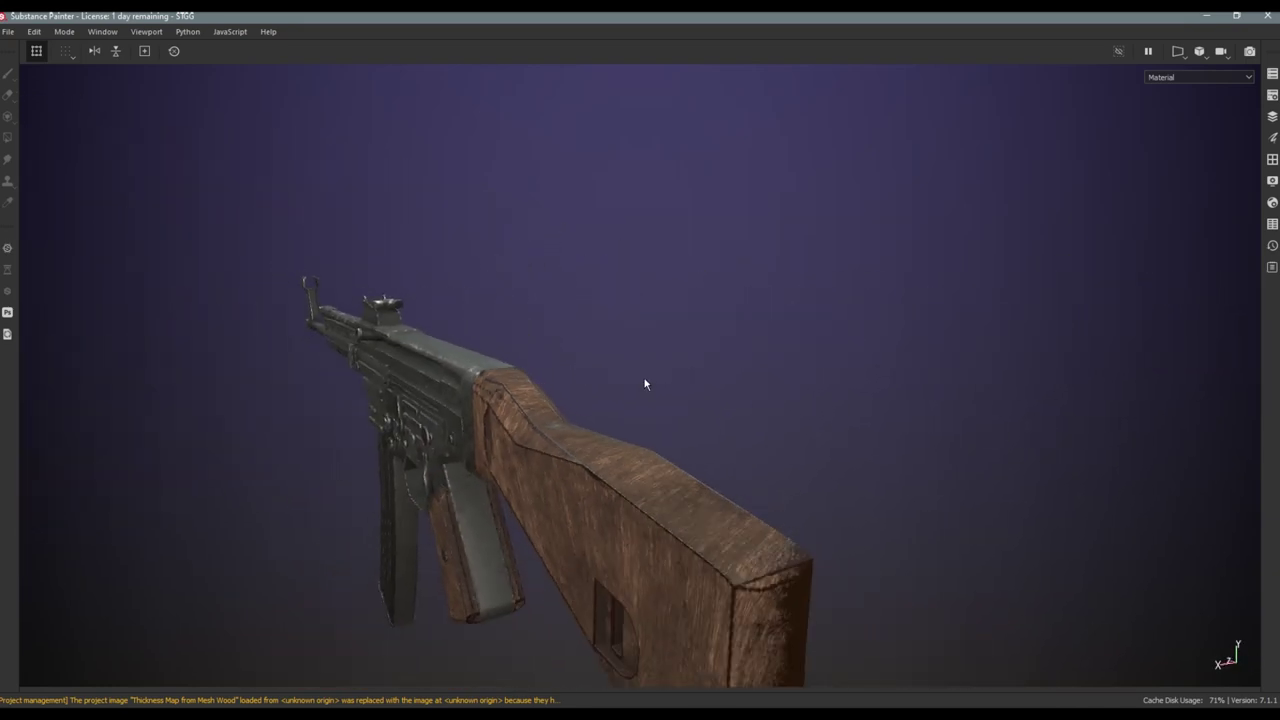
mouse_move(496, 437)
alt+mouse_down()
mouse_move(682, 427)
mouse_move(916, 304)
alt+mouse_up()
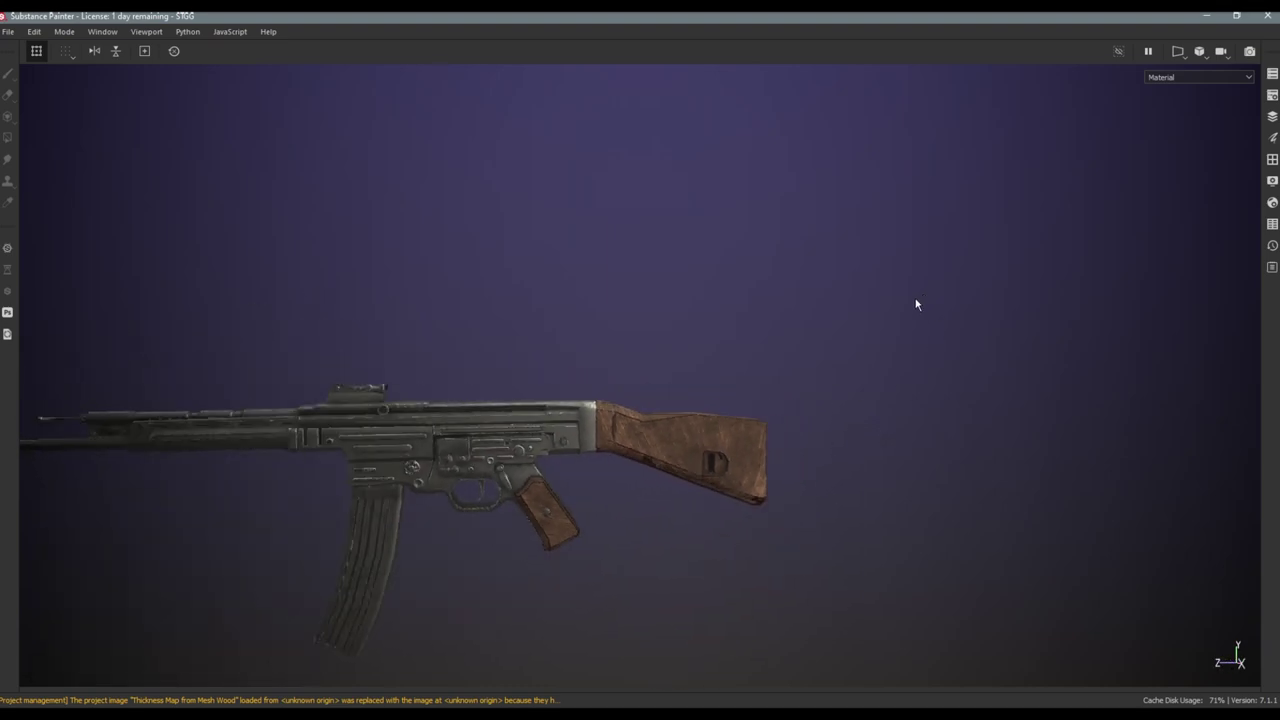
scroll(615, 388, up, 3)
mouse_move(615, 388)
alt+mouse_down()
mouse_move(667, 393)
mouse_move(700, 315)
mouse_move(914, 291)
mouse_move(1005, 319)
mouse_move(766, 294)
mouse_move(640, 229)
mouse_move(789, 352)
mouse_move(729, 551)
mouse_move(857, 647)
alt+mouse_up()
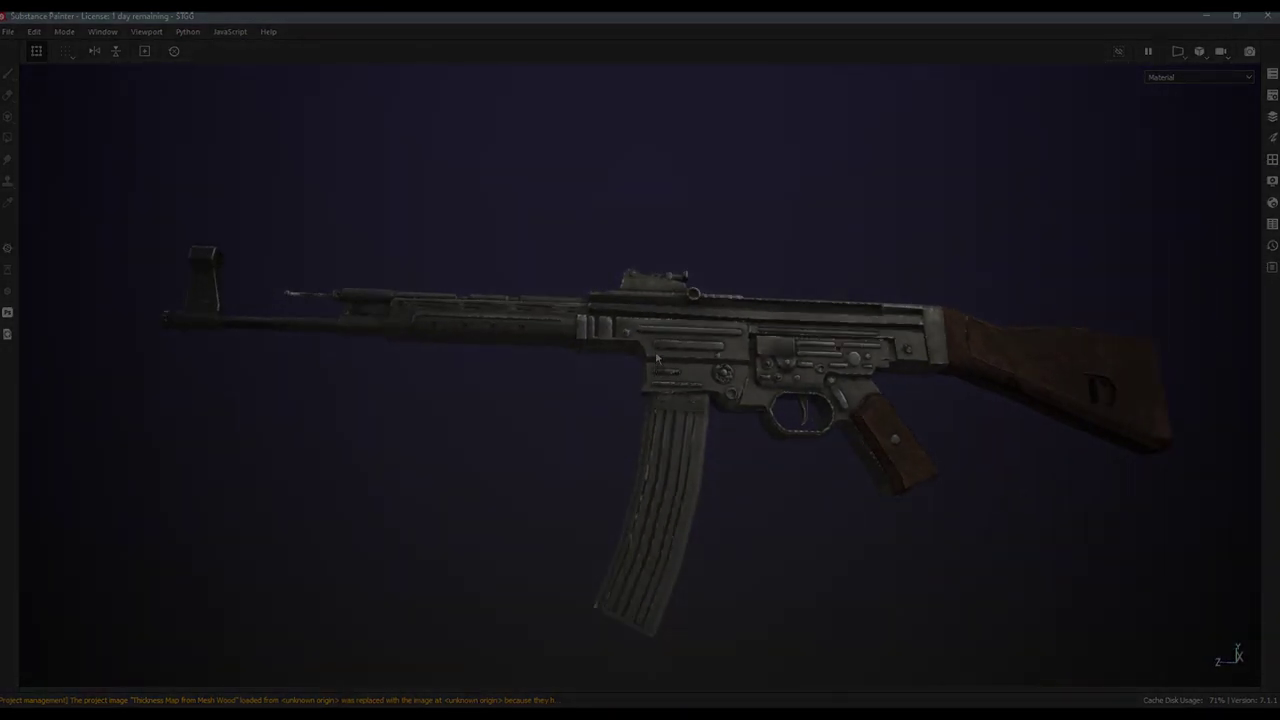